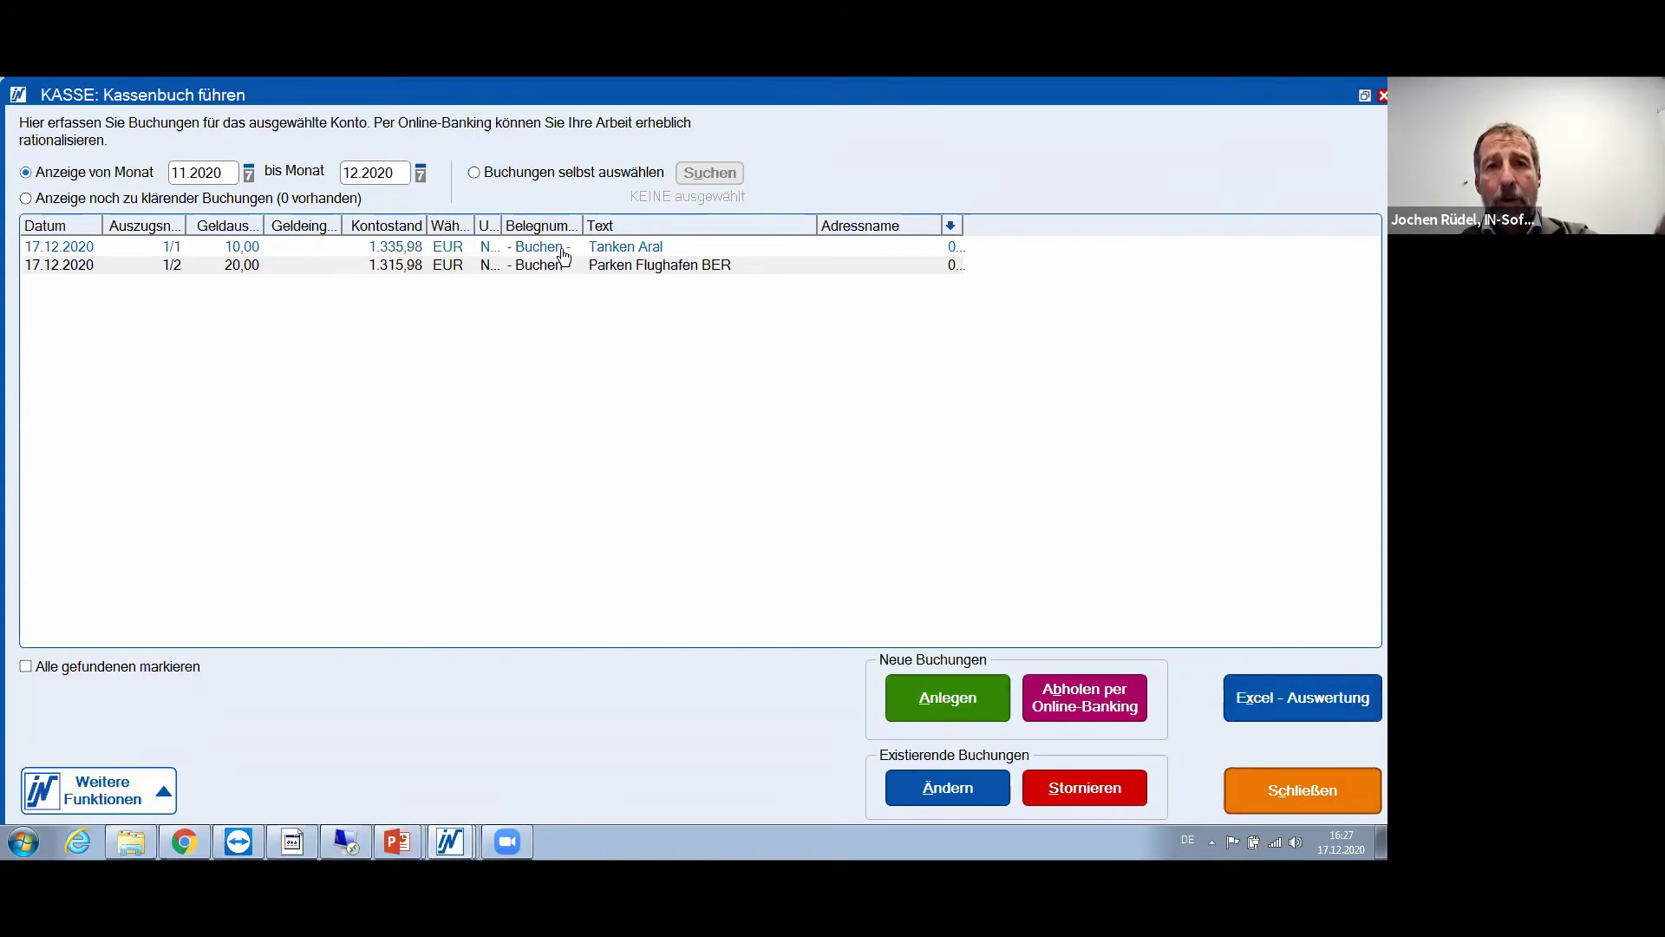
Start a new cash book entry with an outgoing payment of 30,00 EUR and the text "Bewirtung"
left_click(926, 704)
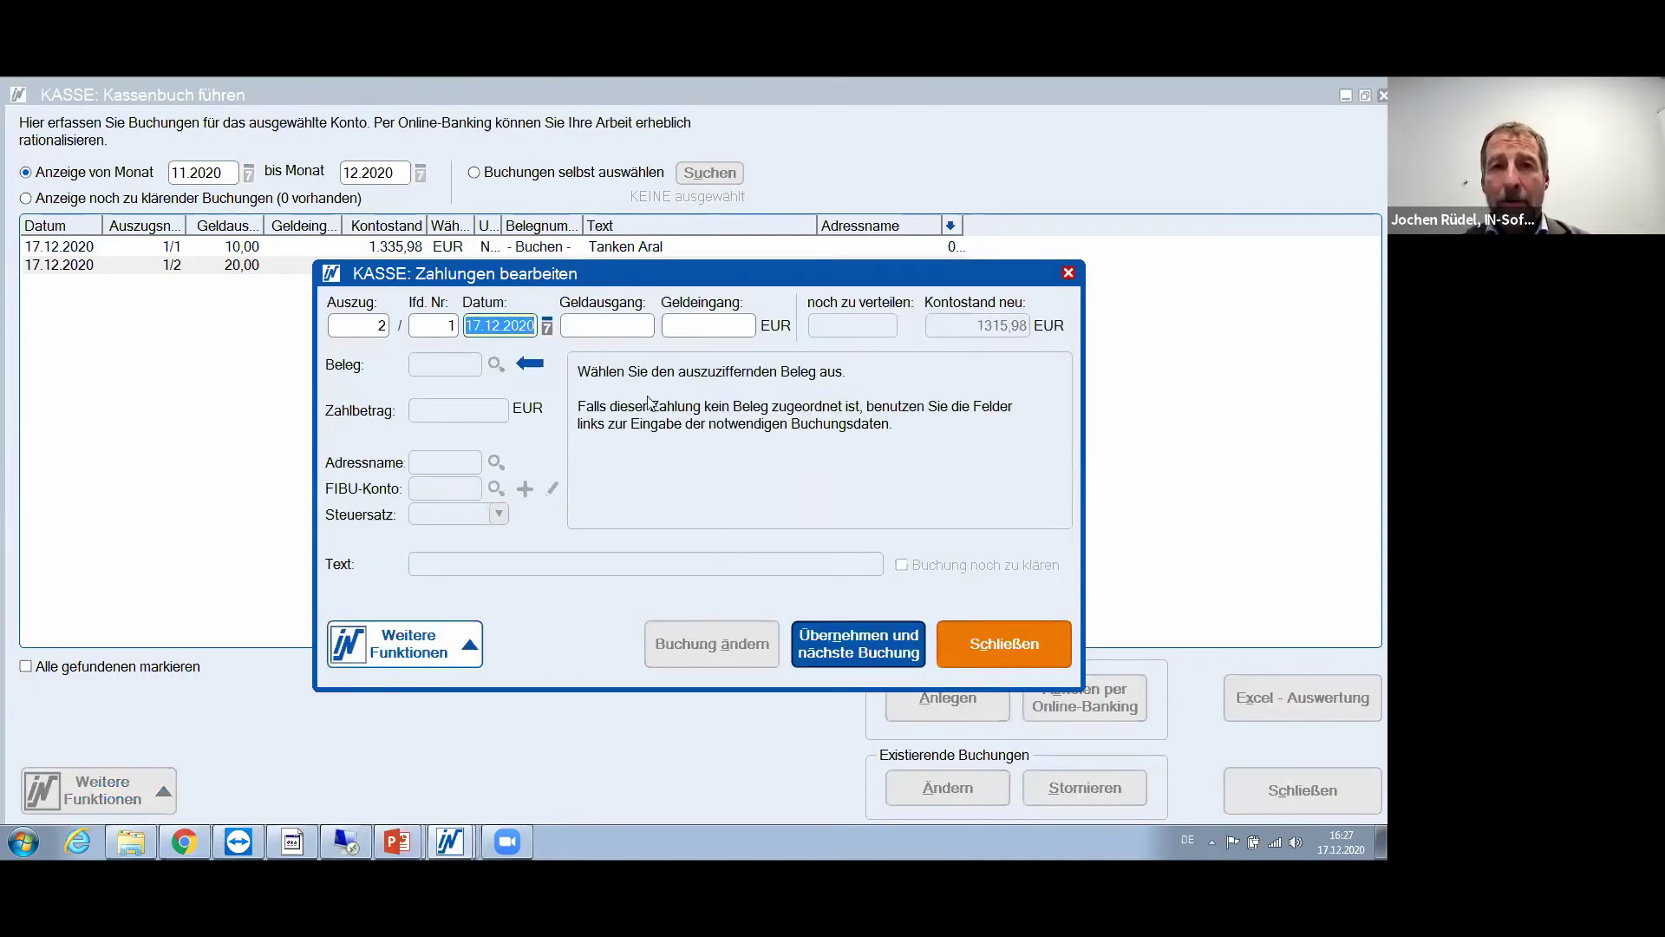
left_click(630, 330)
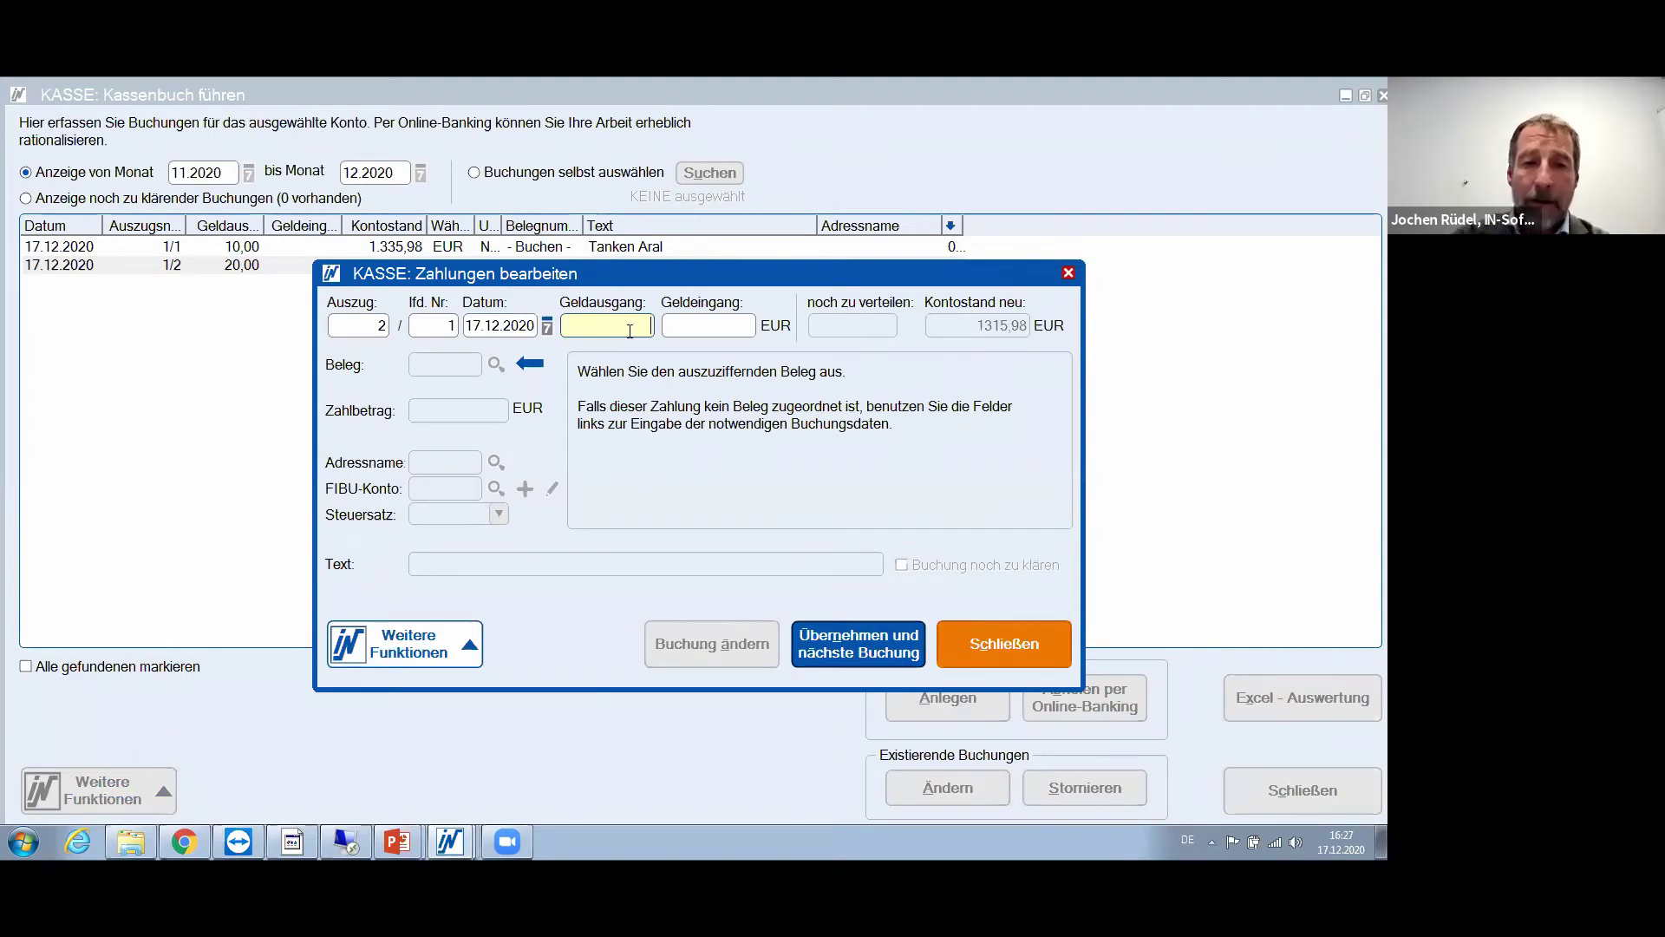
type("30")
key("Tab")
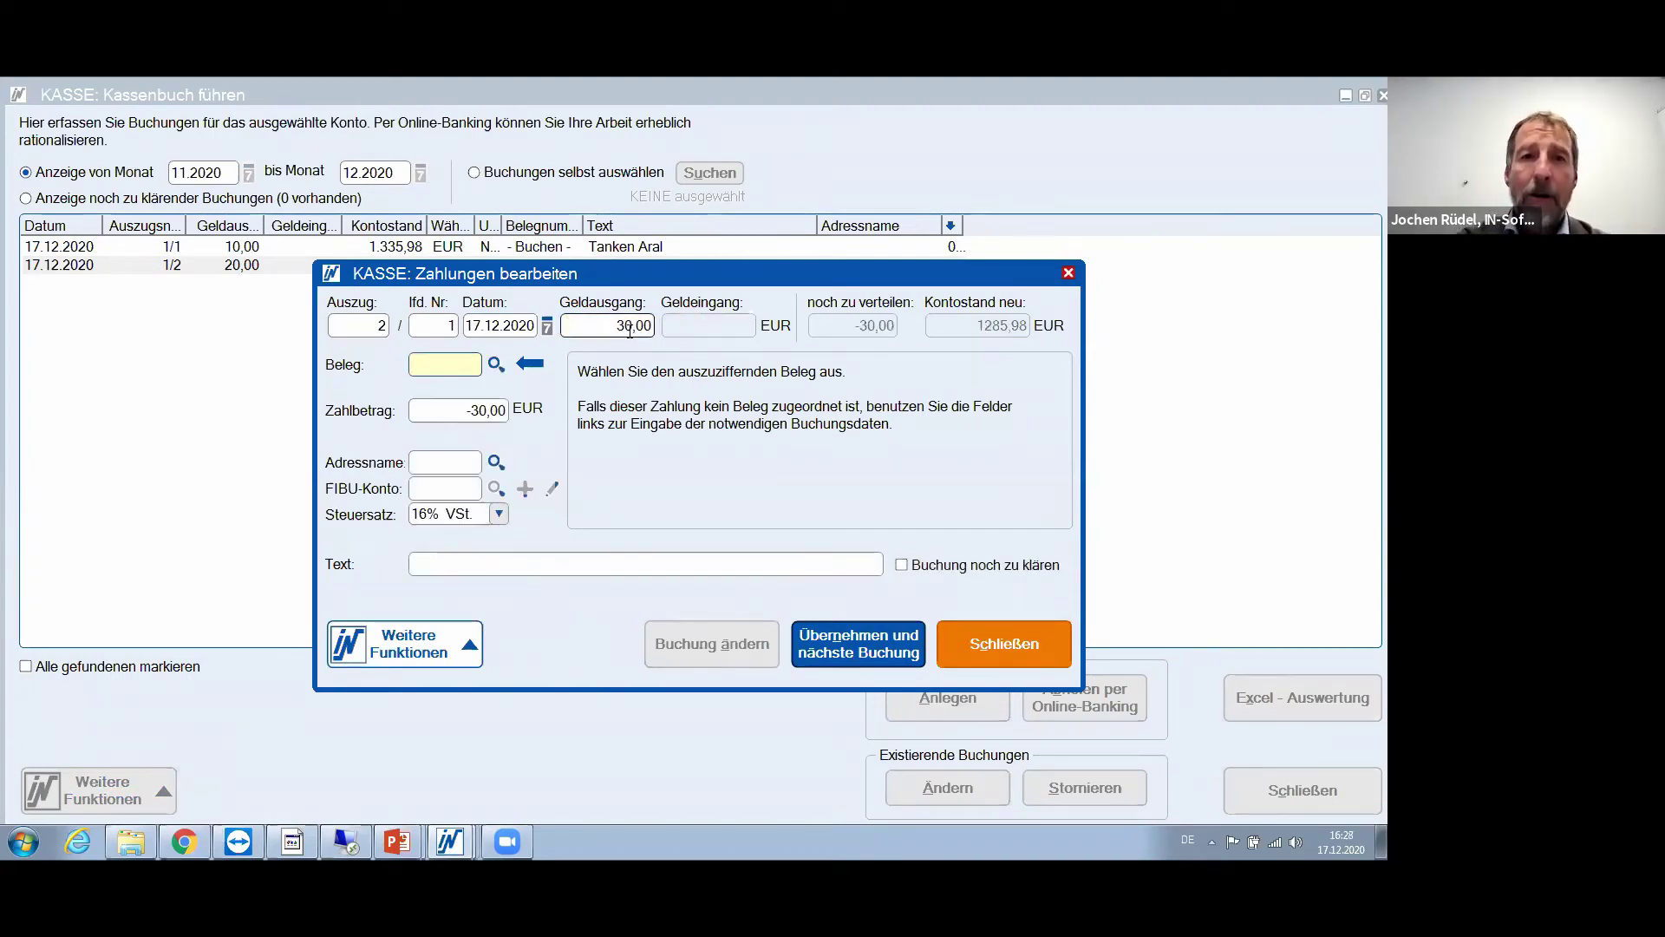
left_click(472, 562)
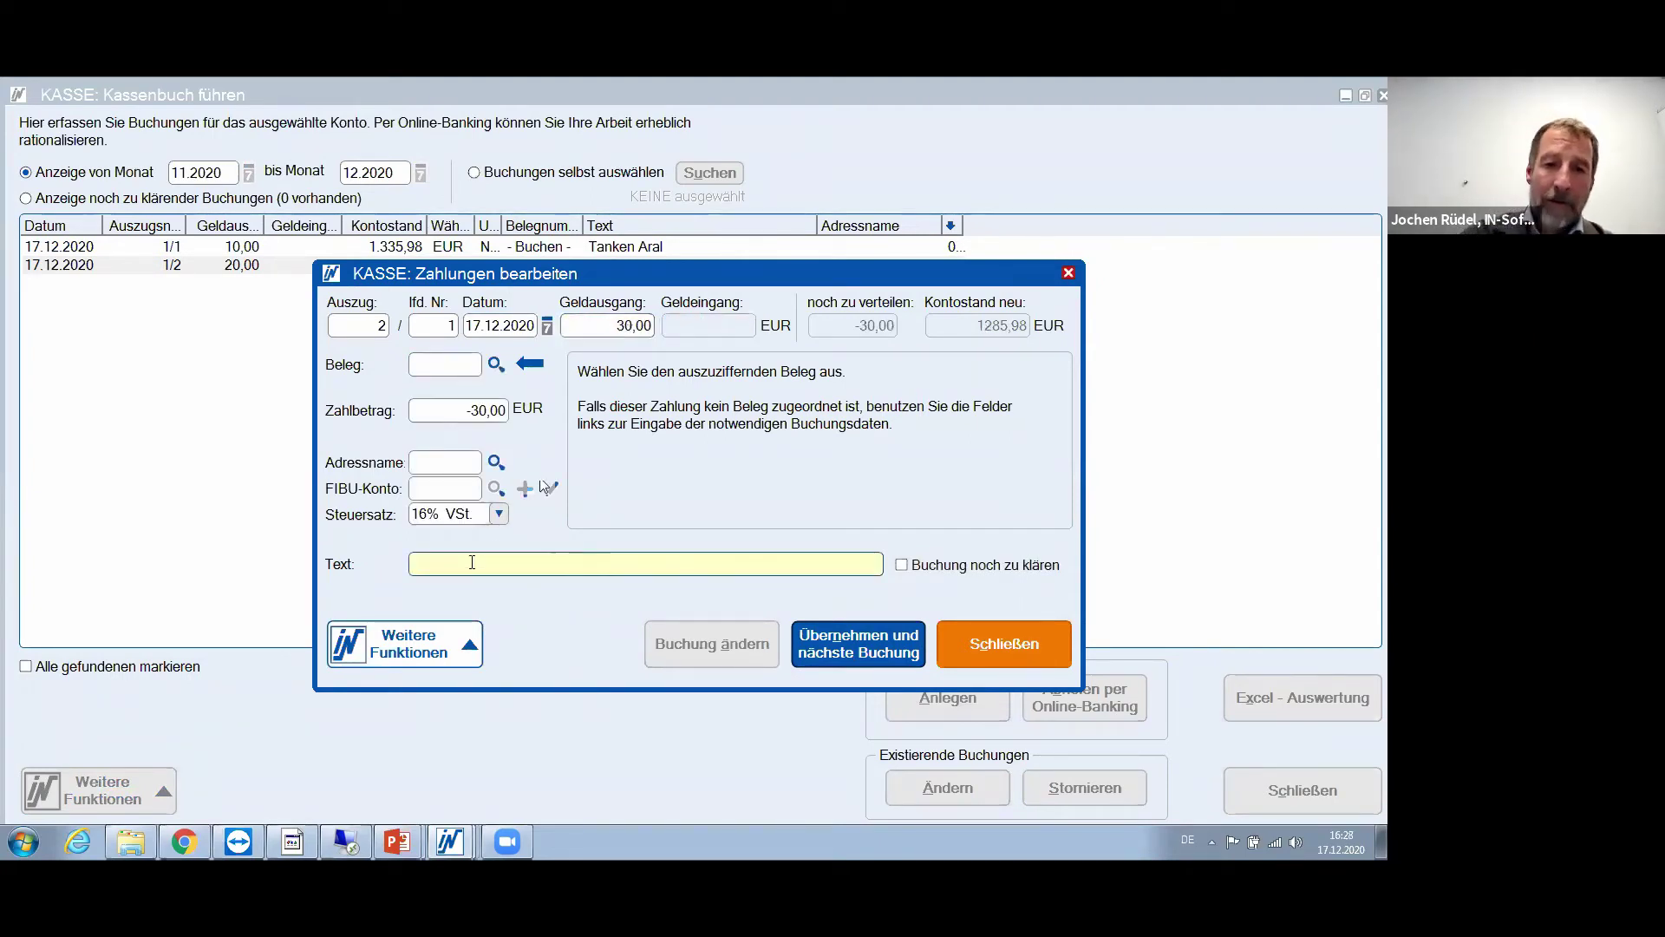
type("Bewirtu")
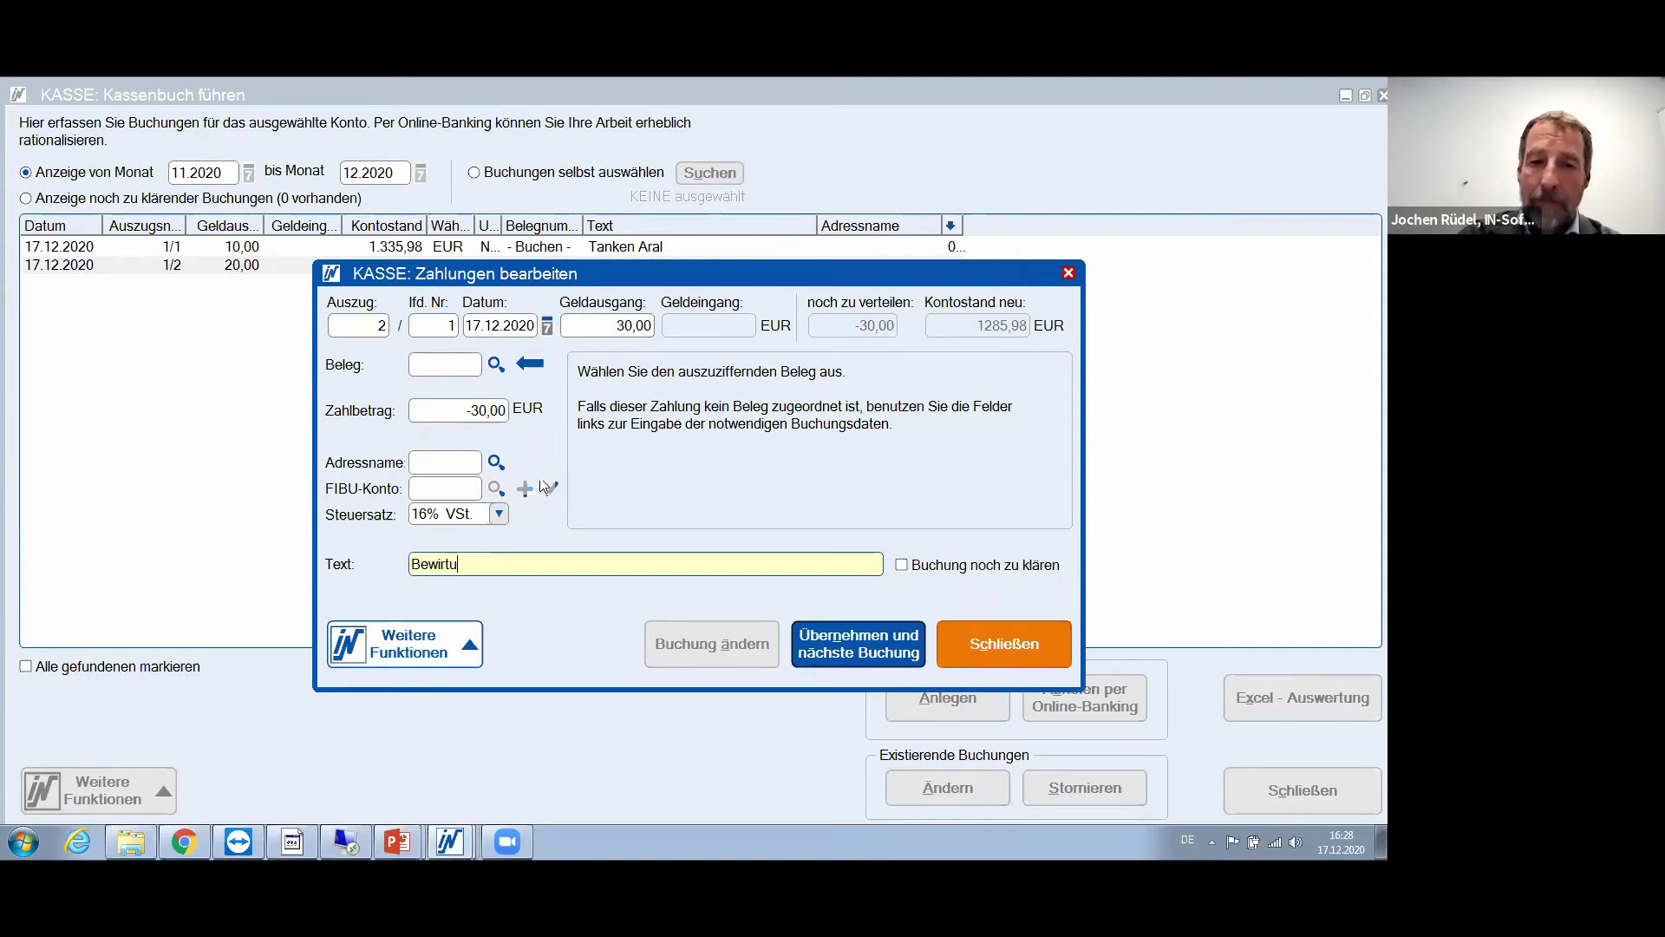
type("ng")
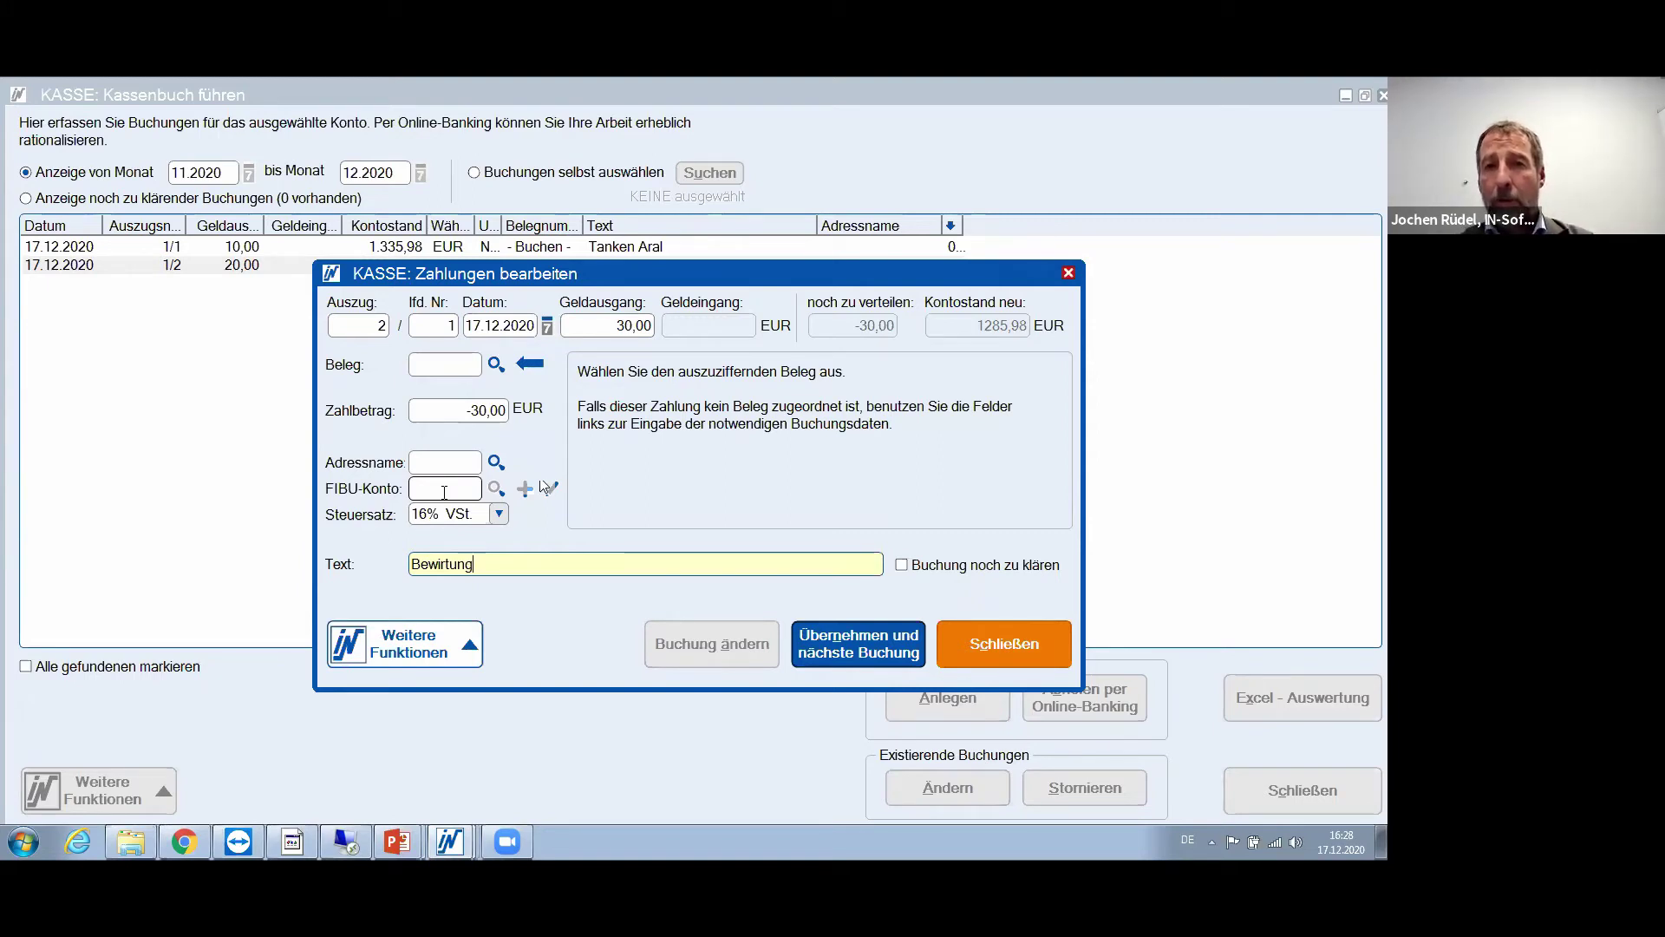
Save the Bewirtung booking as complete and close the cash book and the open items module
left_click(835, 640)
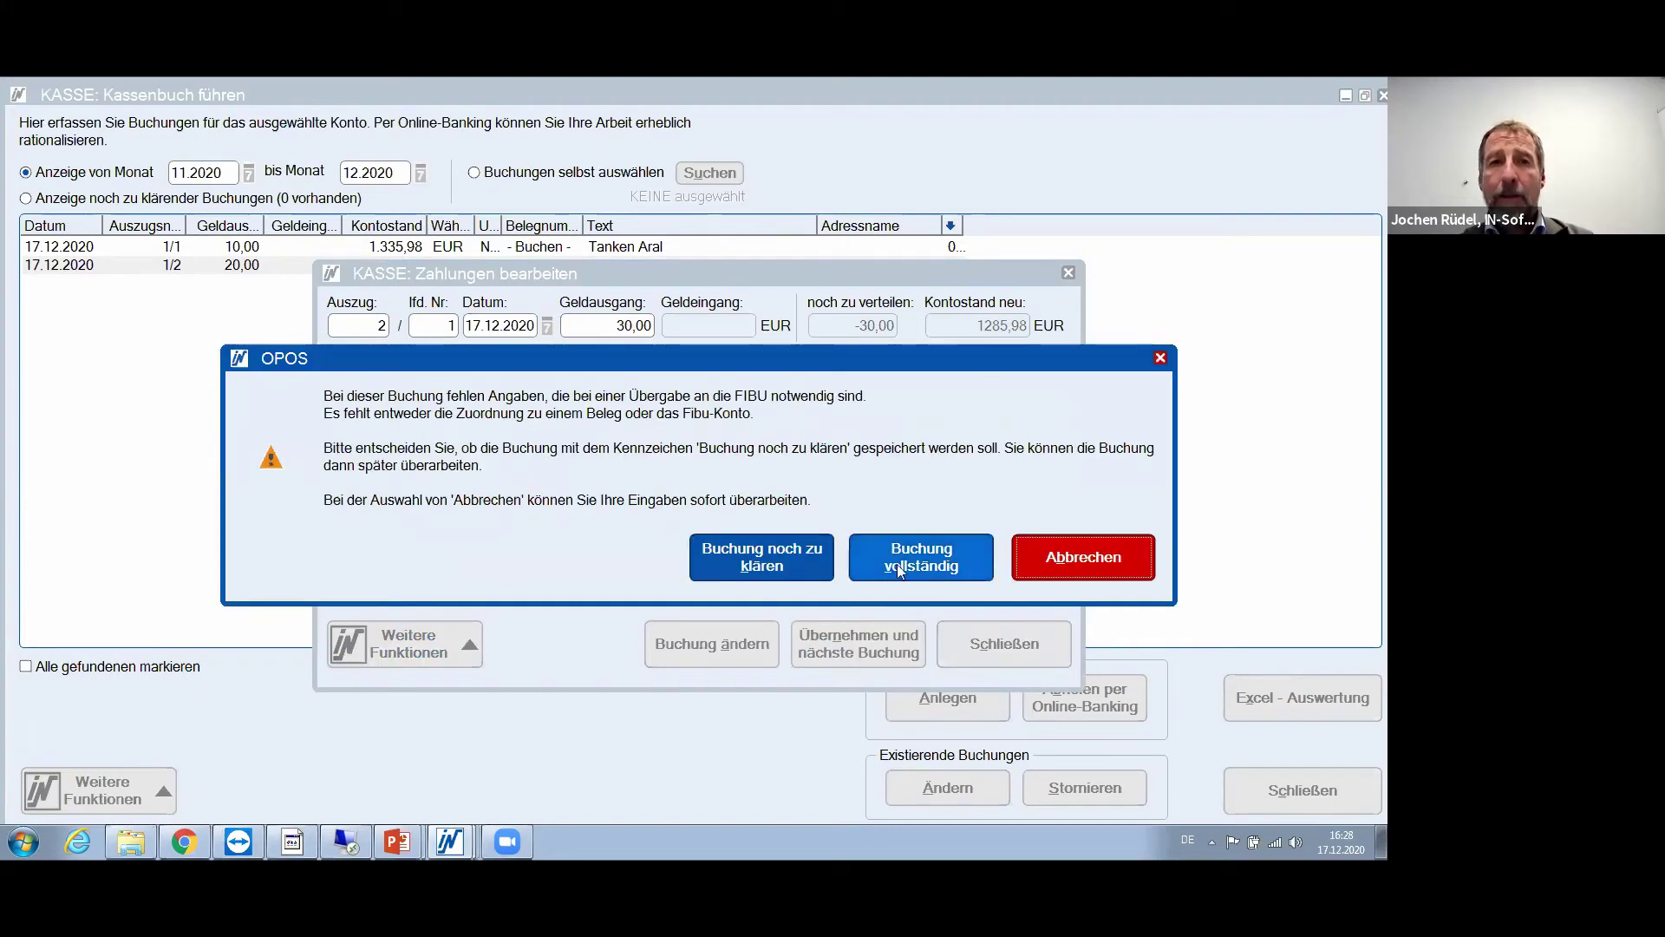
left_click(897, 564)
left_click(973, 640)
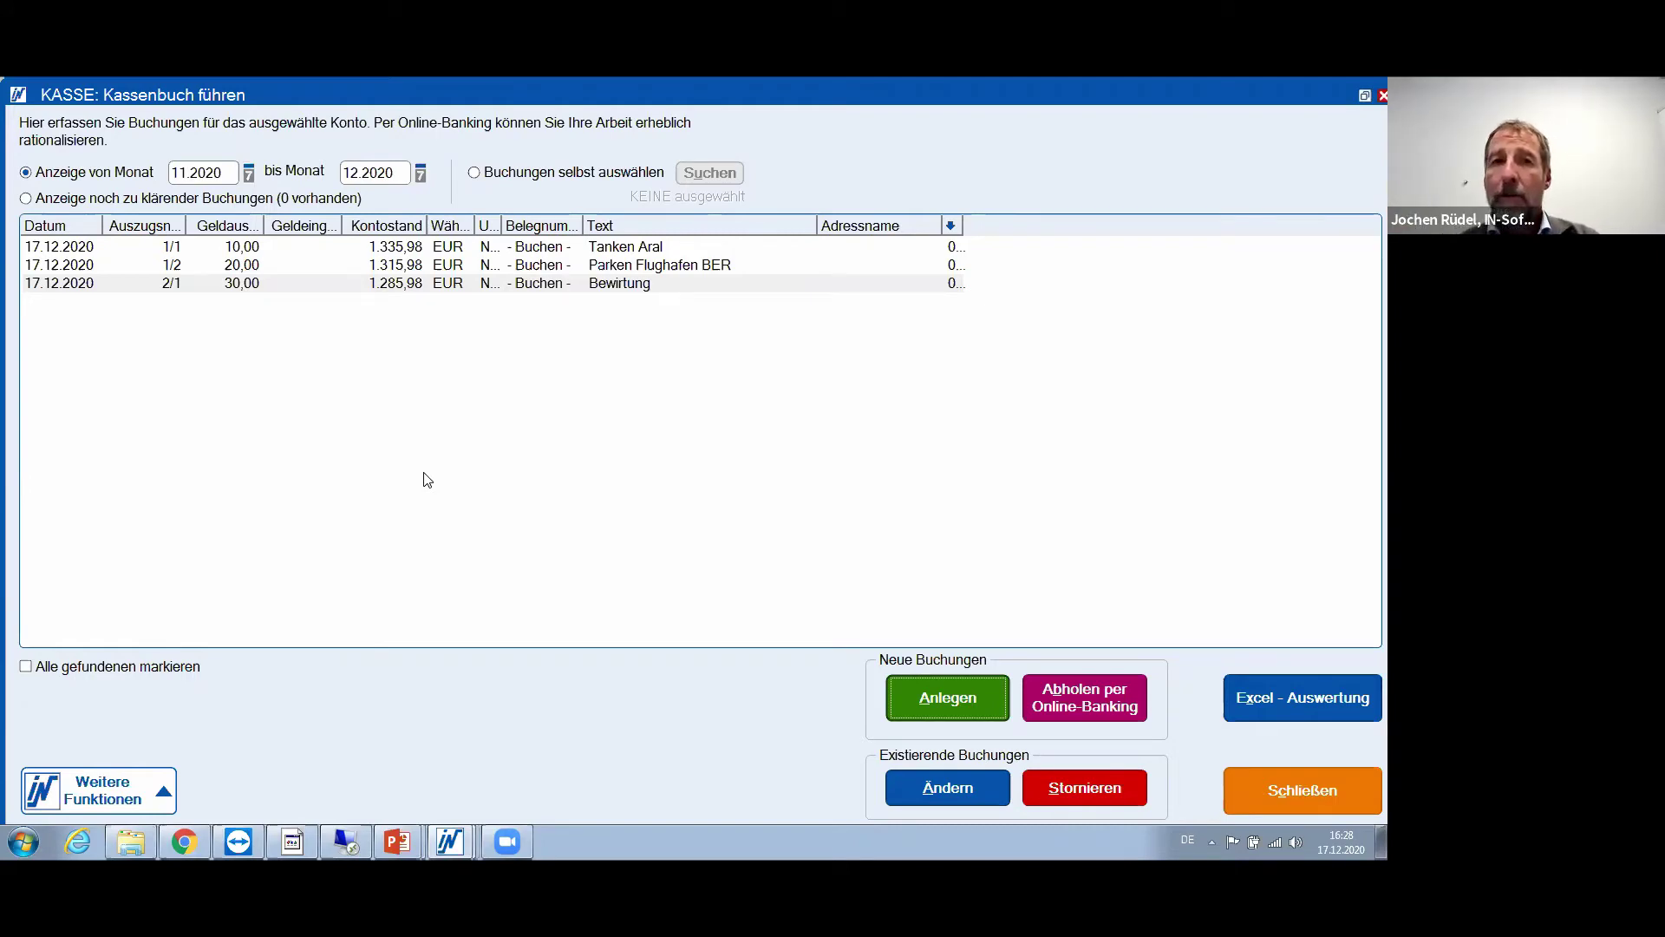
left_click(1296, 782)
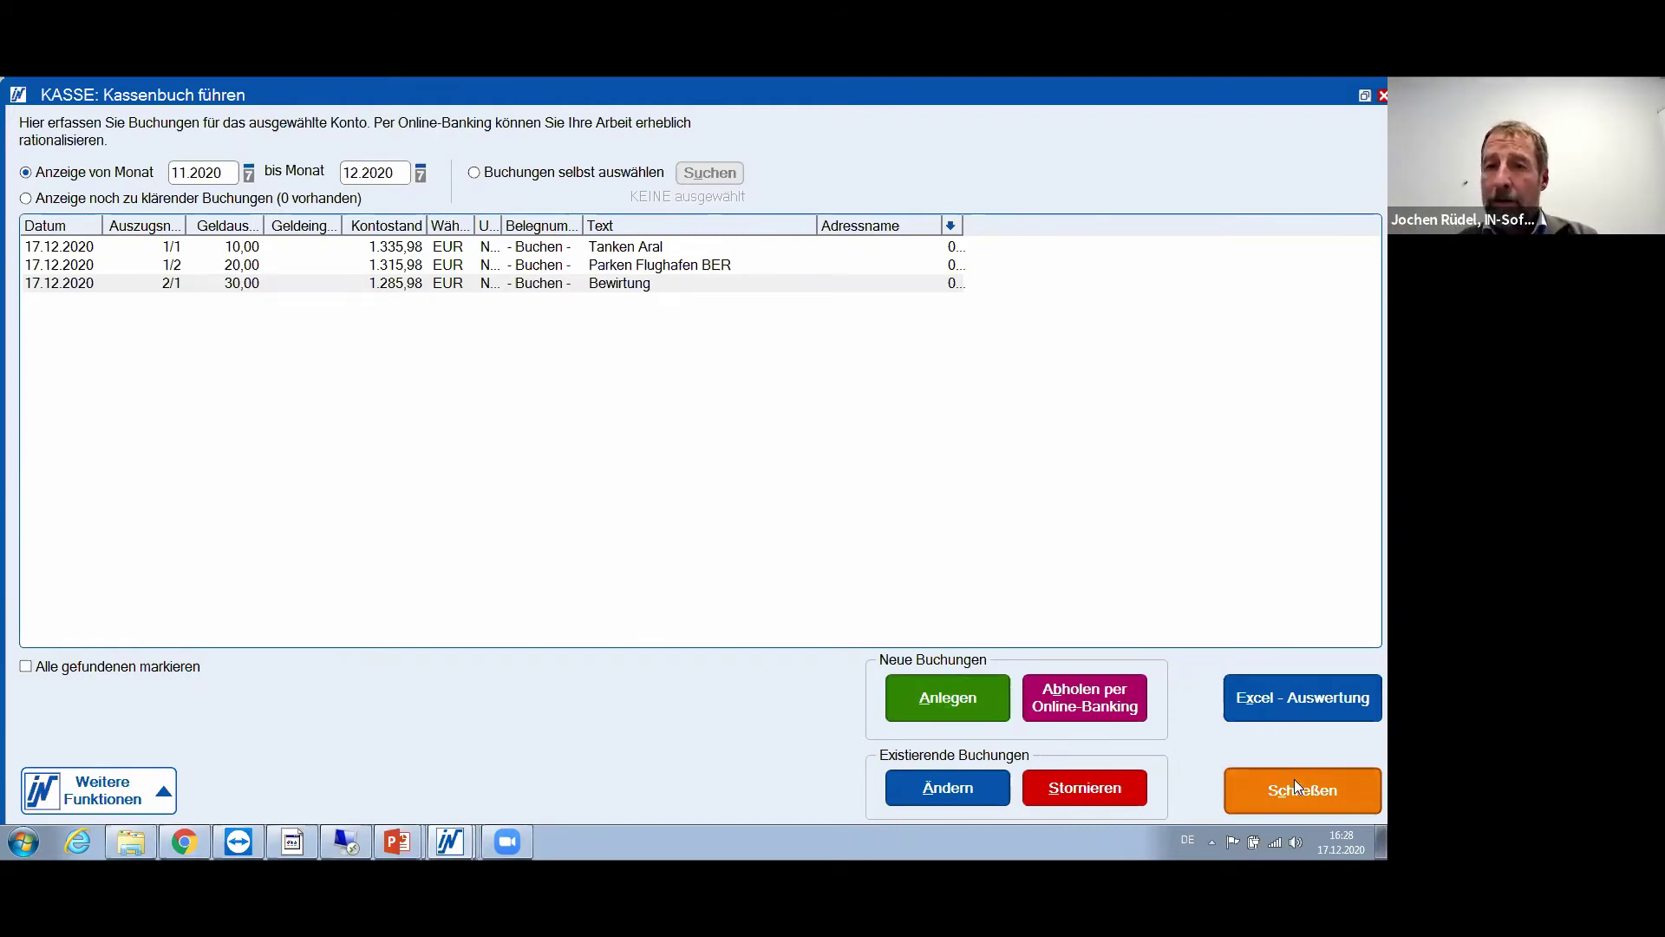
left_click(999, 704)
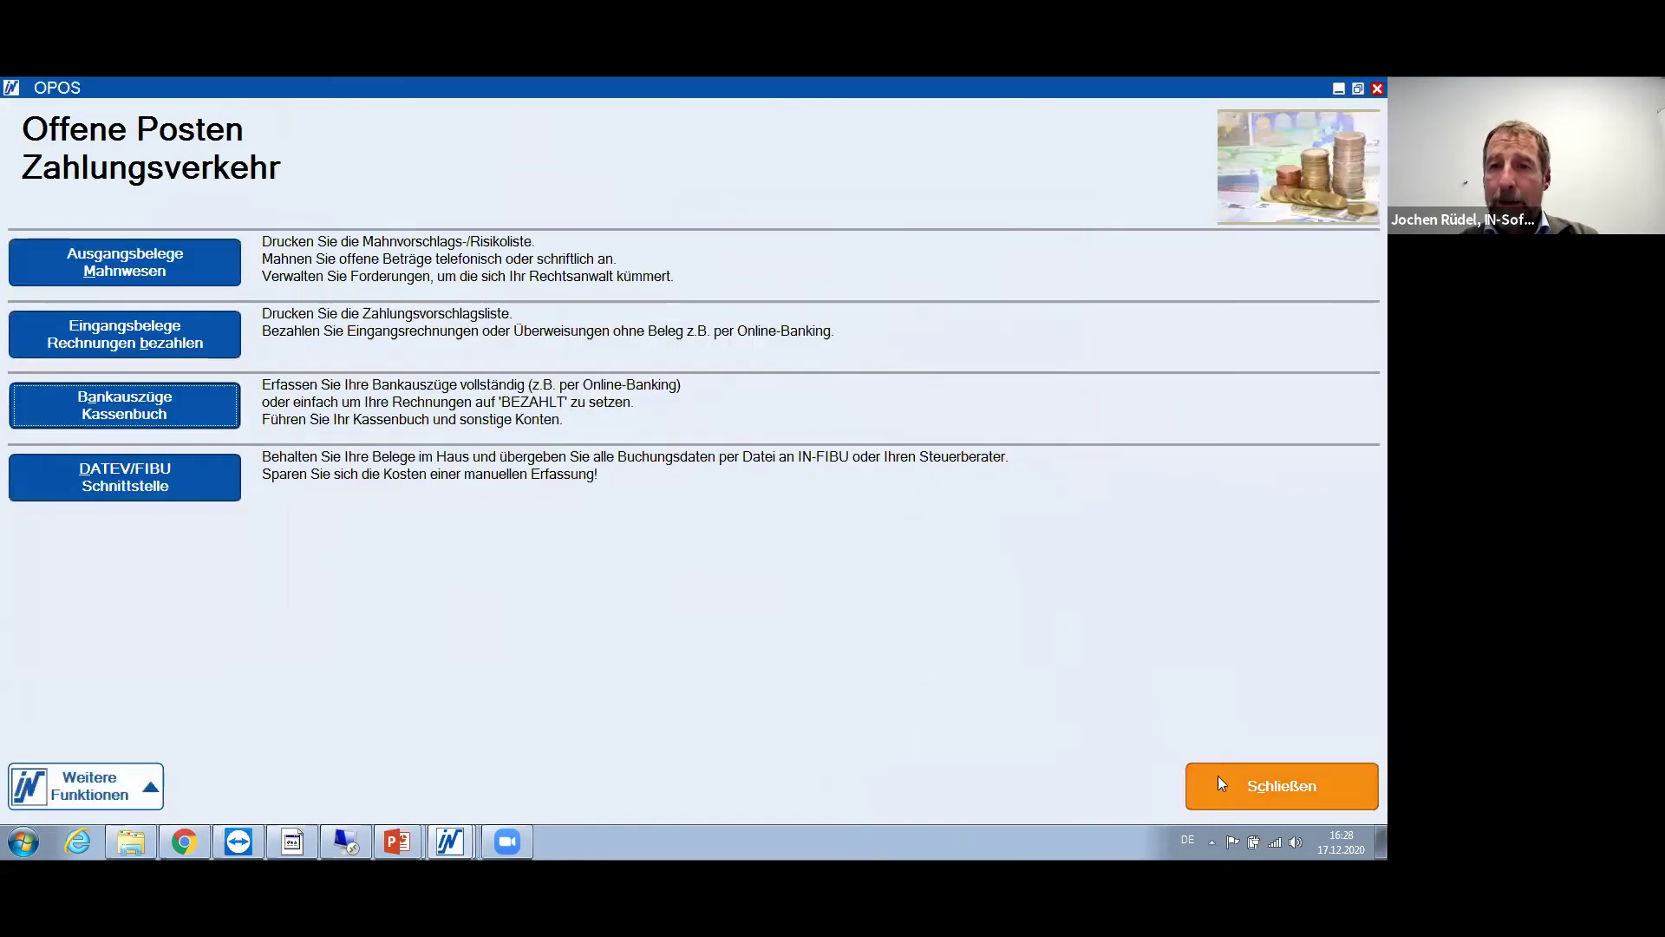
left_click(1212, 781)
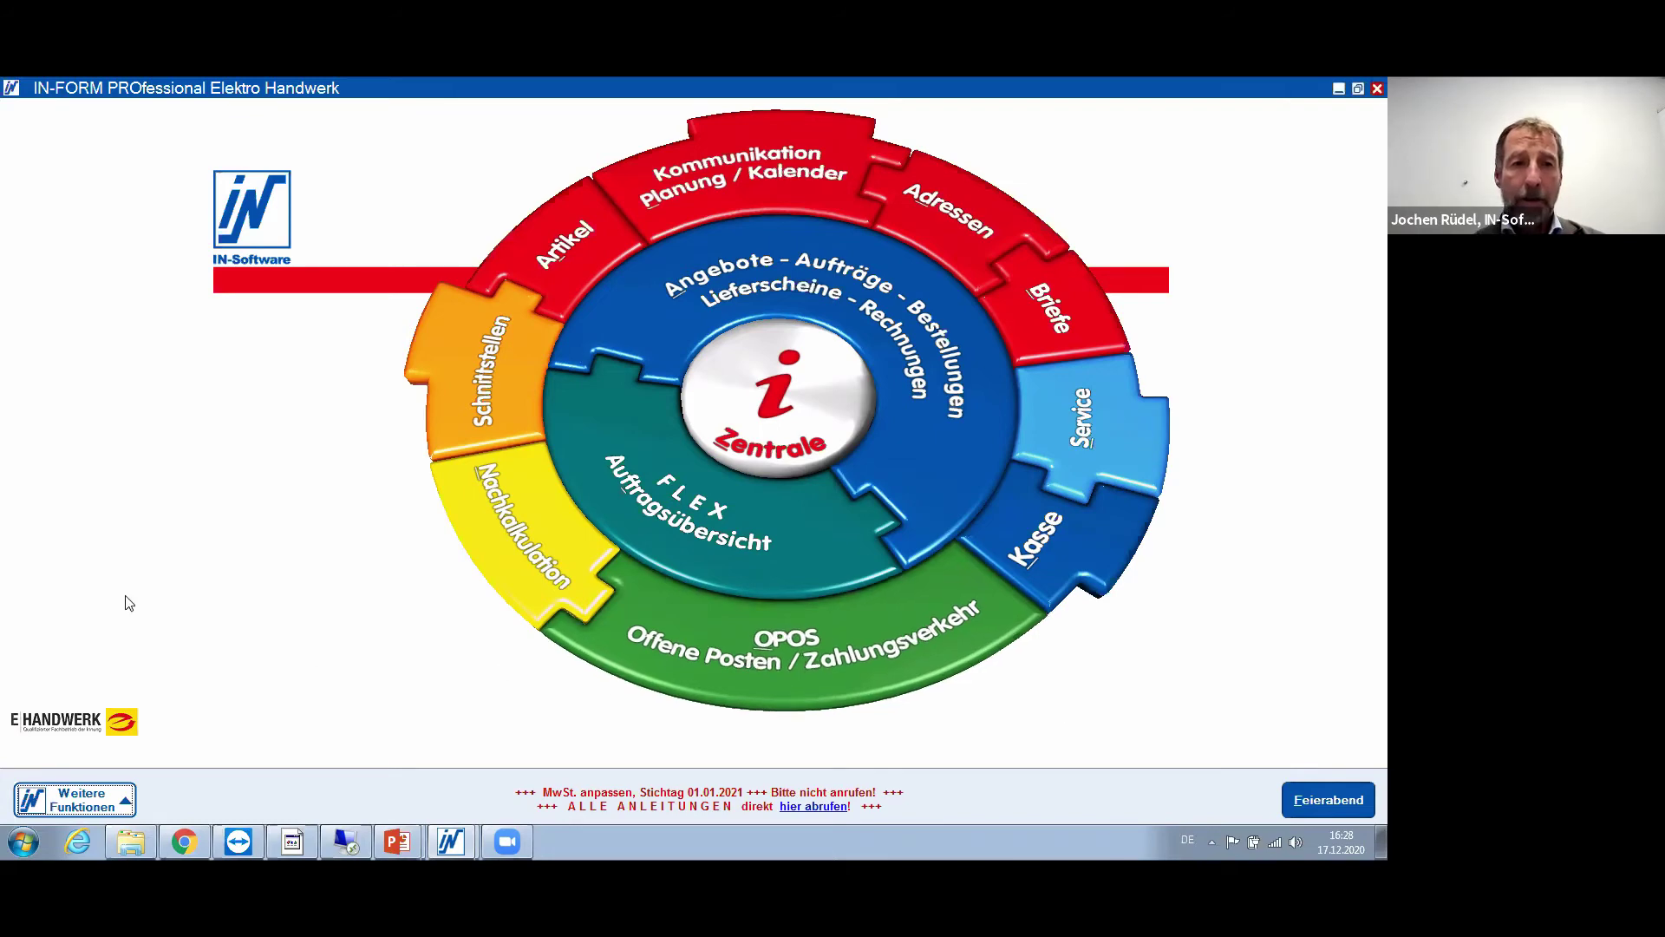
Review the company's Kasse settings in the Büroorganisation: Allgemeines, Verwaltung der Kassen, FIBU, Technische Geräte and Technische Sicherheitseinrichtung
left_click(98, 805)
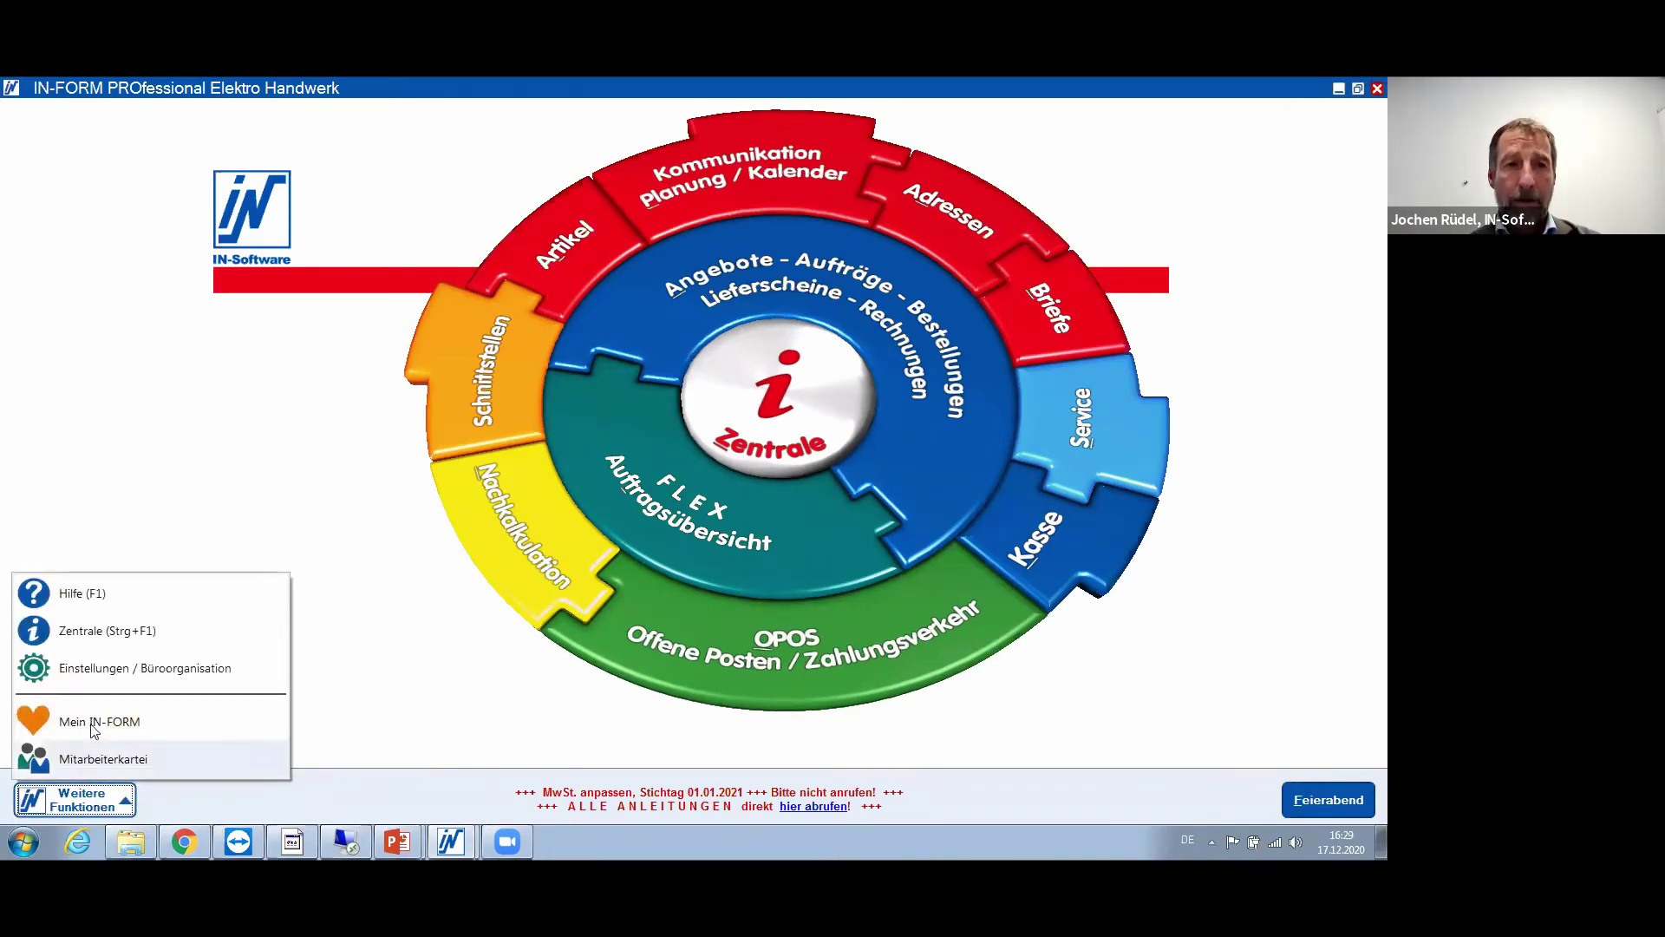
left_click(84, 678)
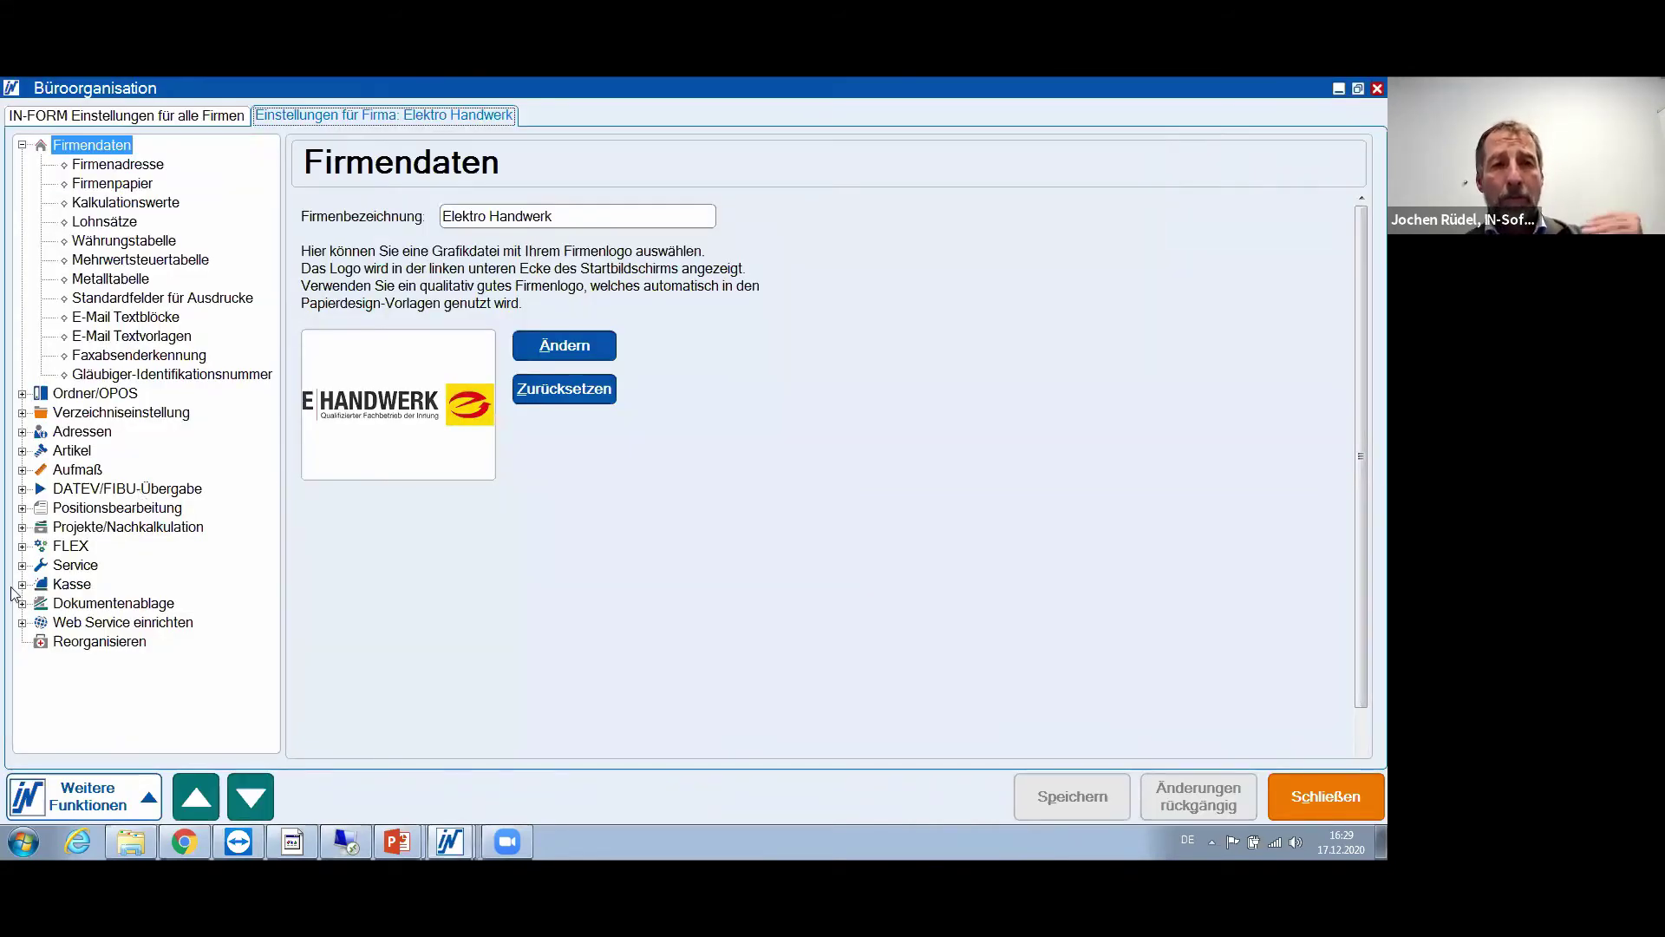
left_click(23, 583)
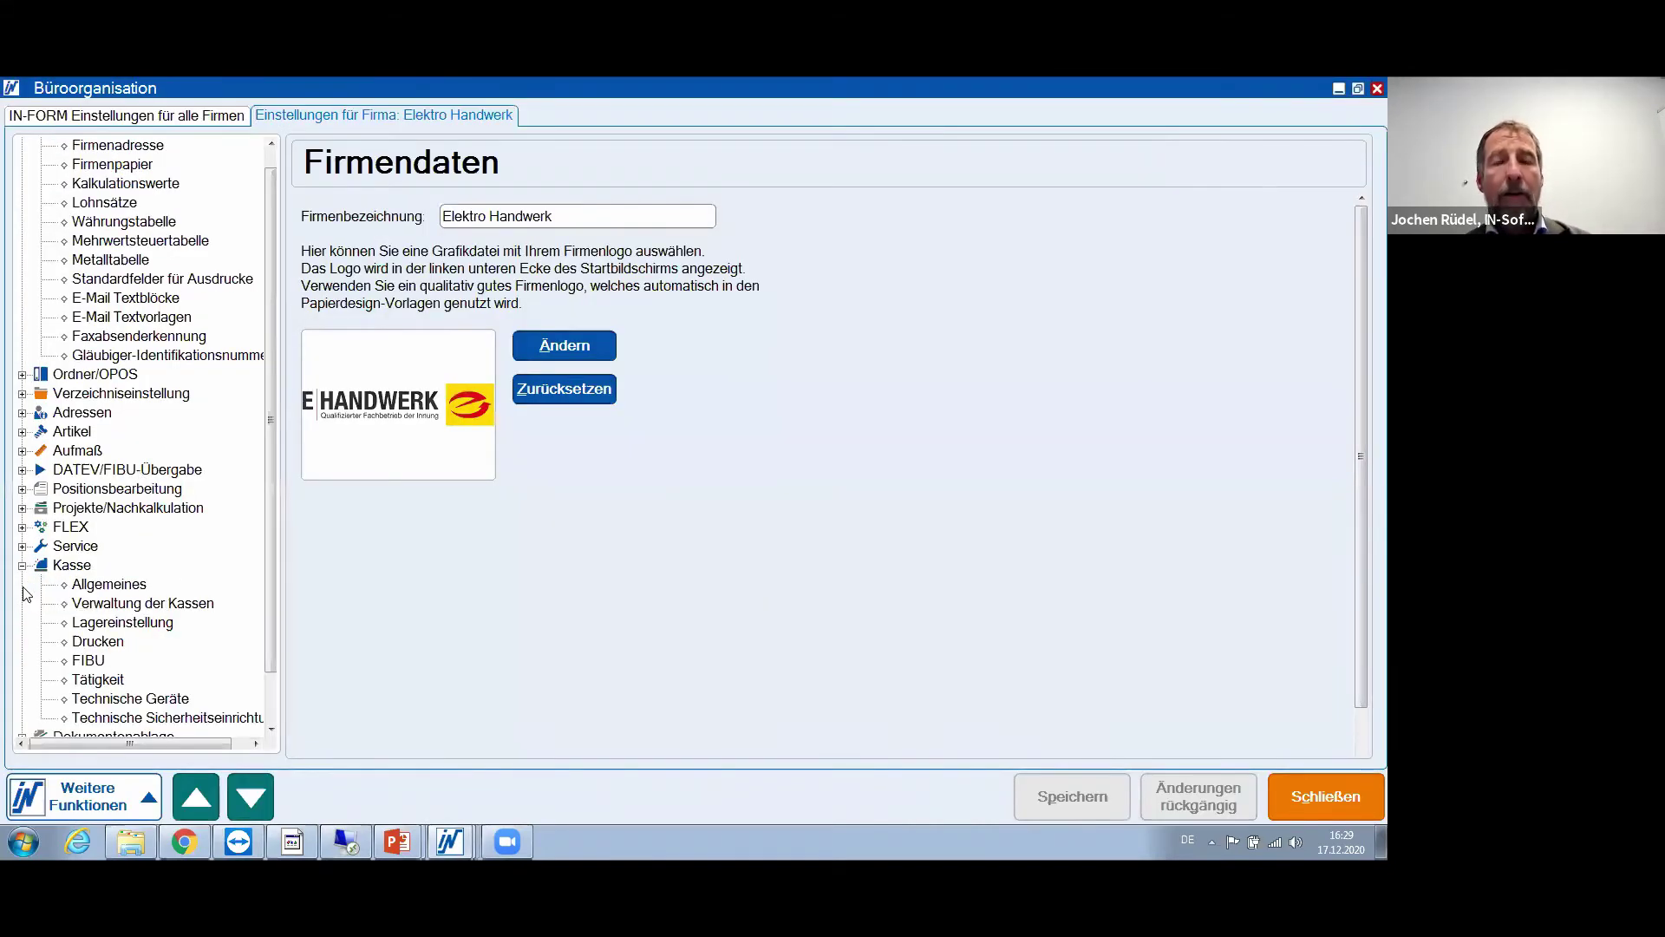
left_click(107, 586)
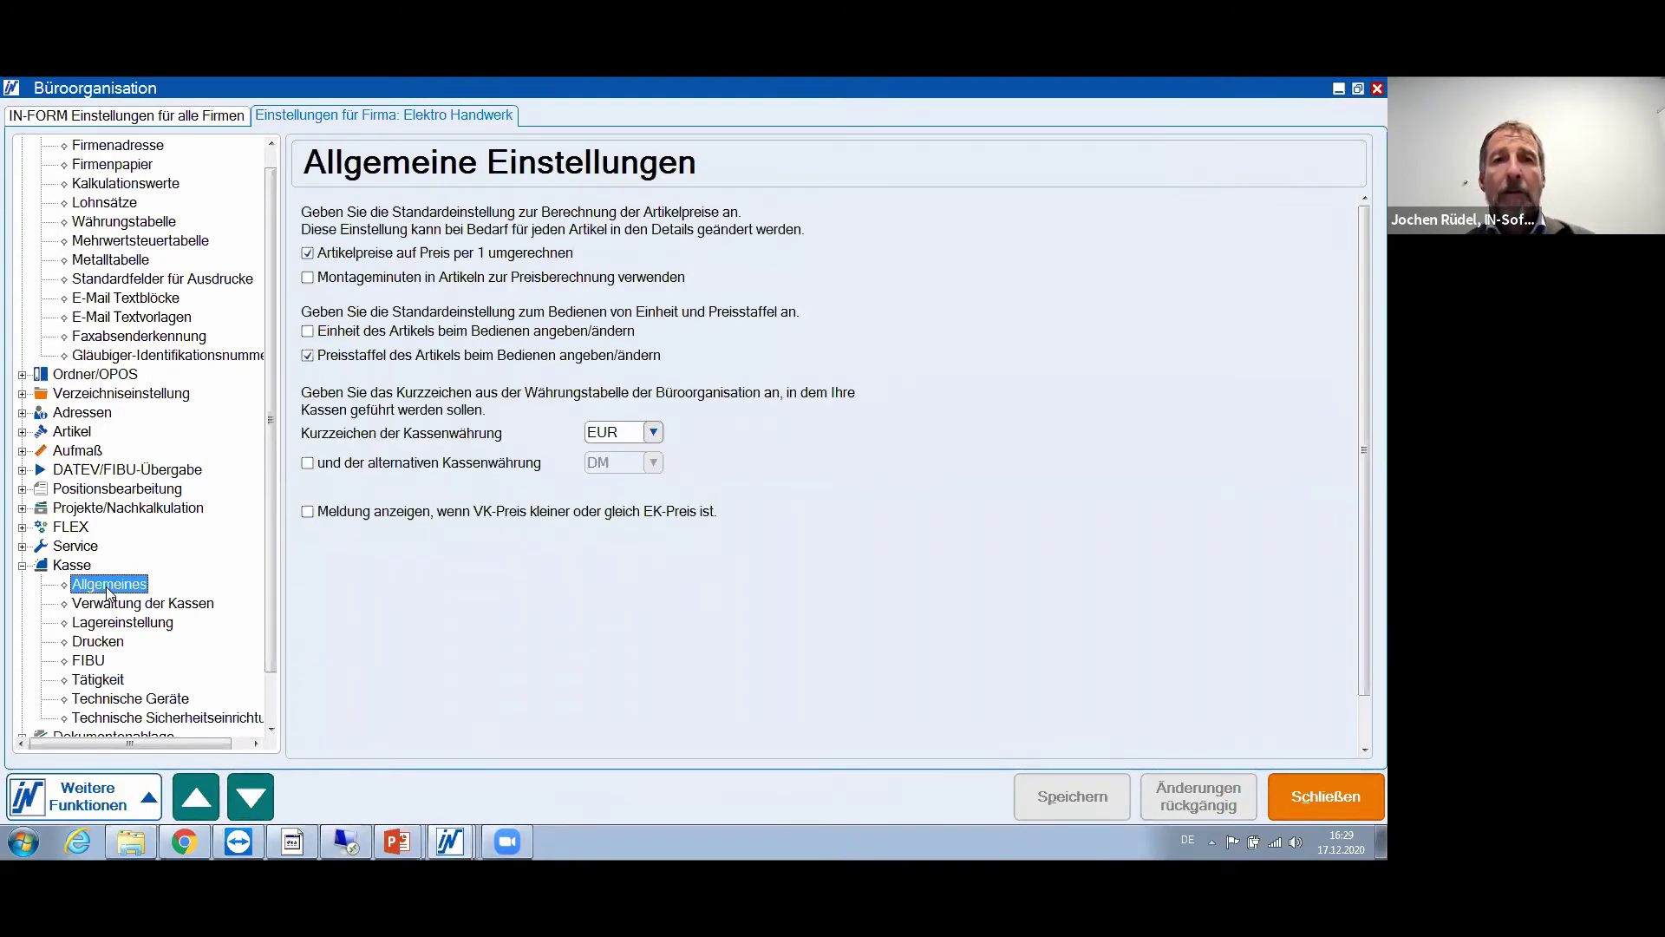
left_click(110, 607)
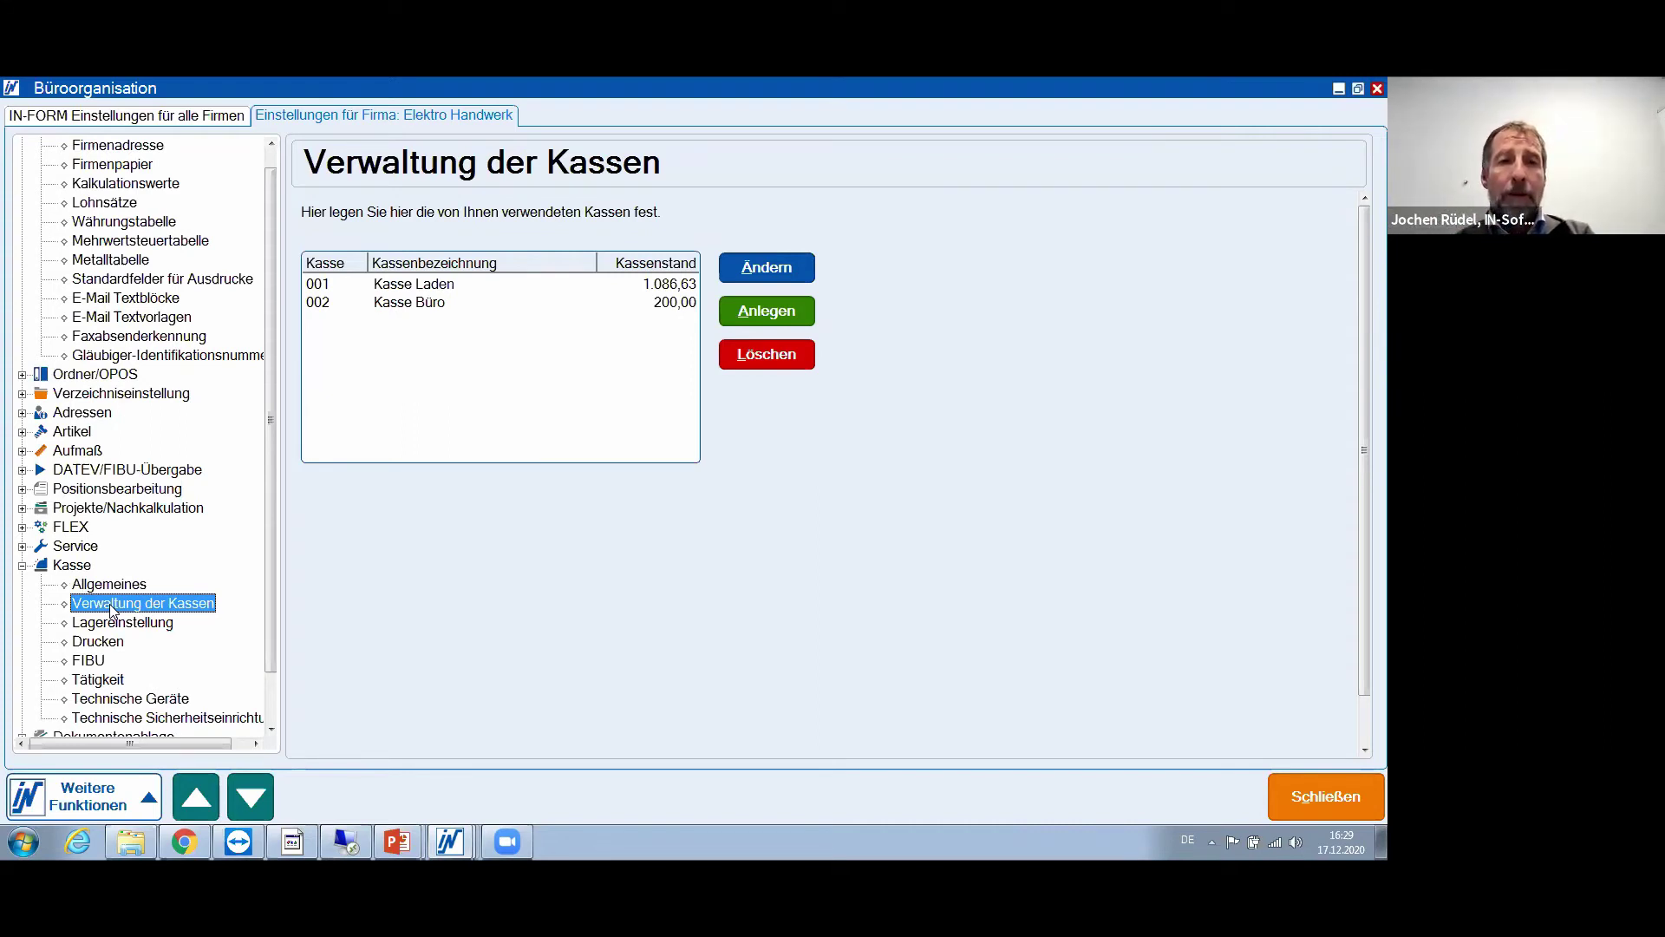
left_click(97, 662)
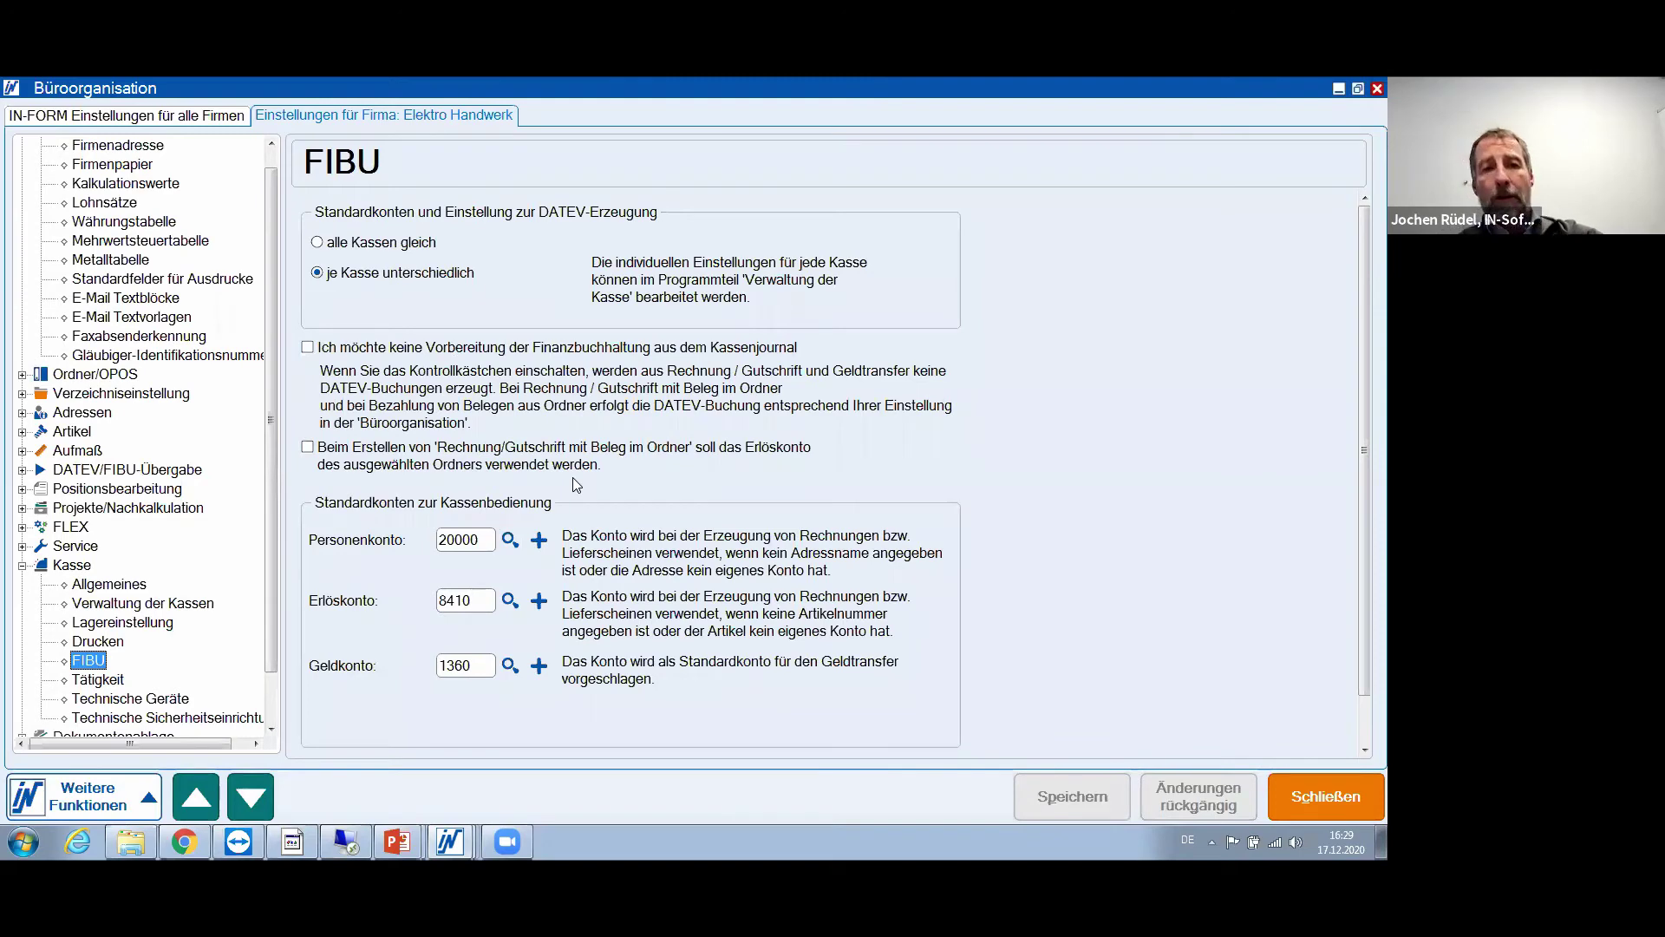
left_click(122, 699)
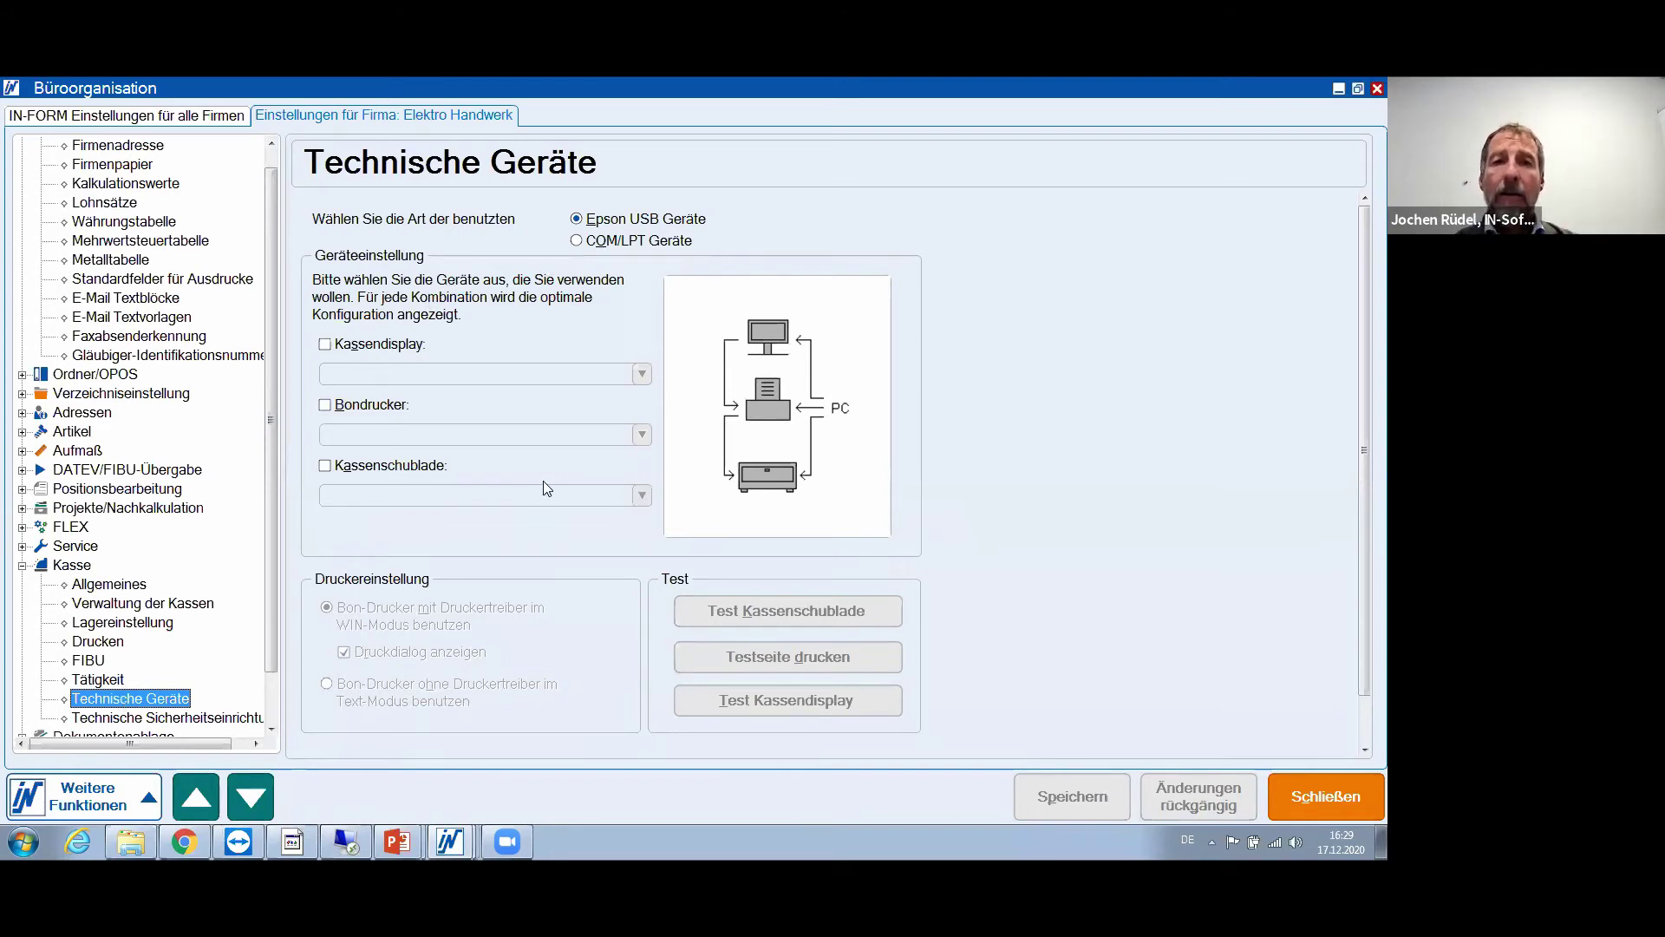
left_click(139, 718)
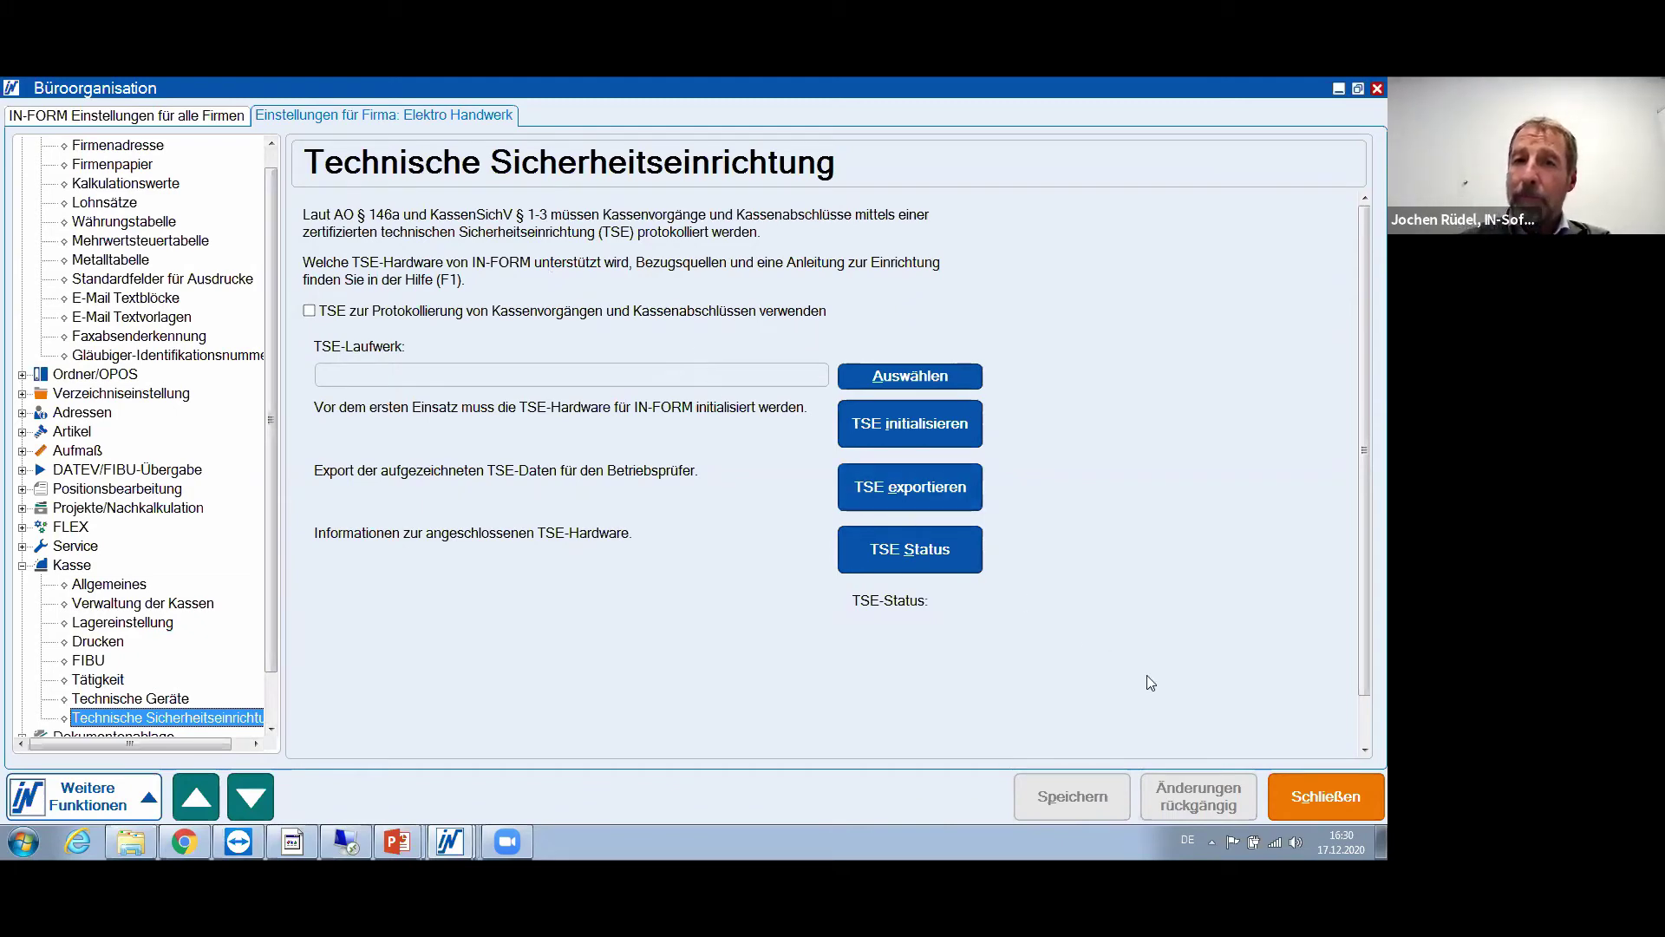
left_click(1311, 795)
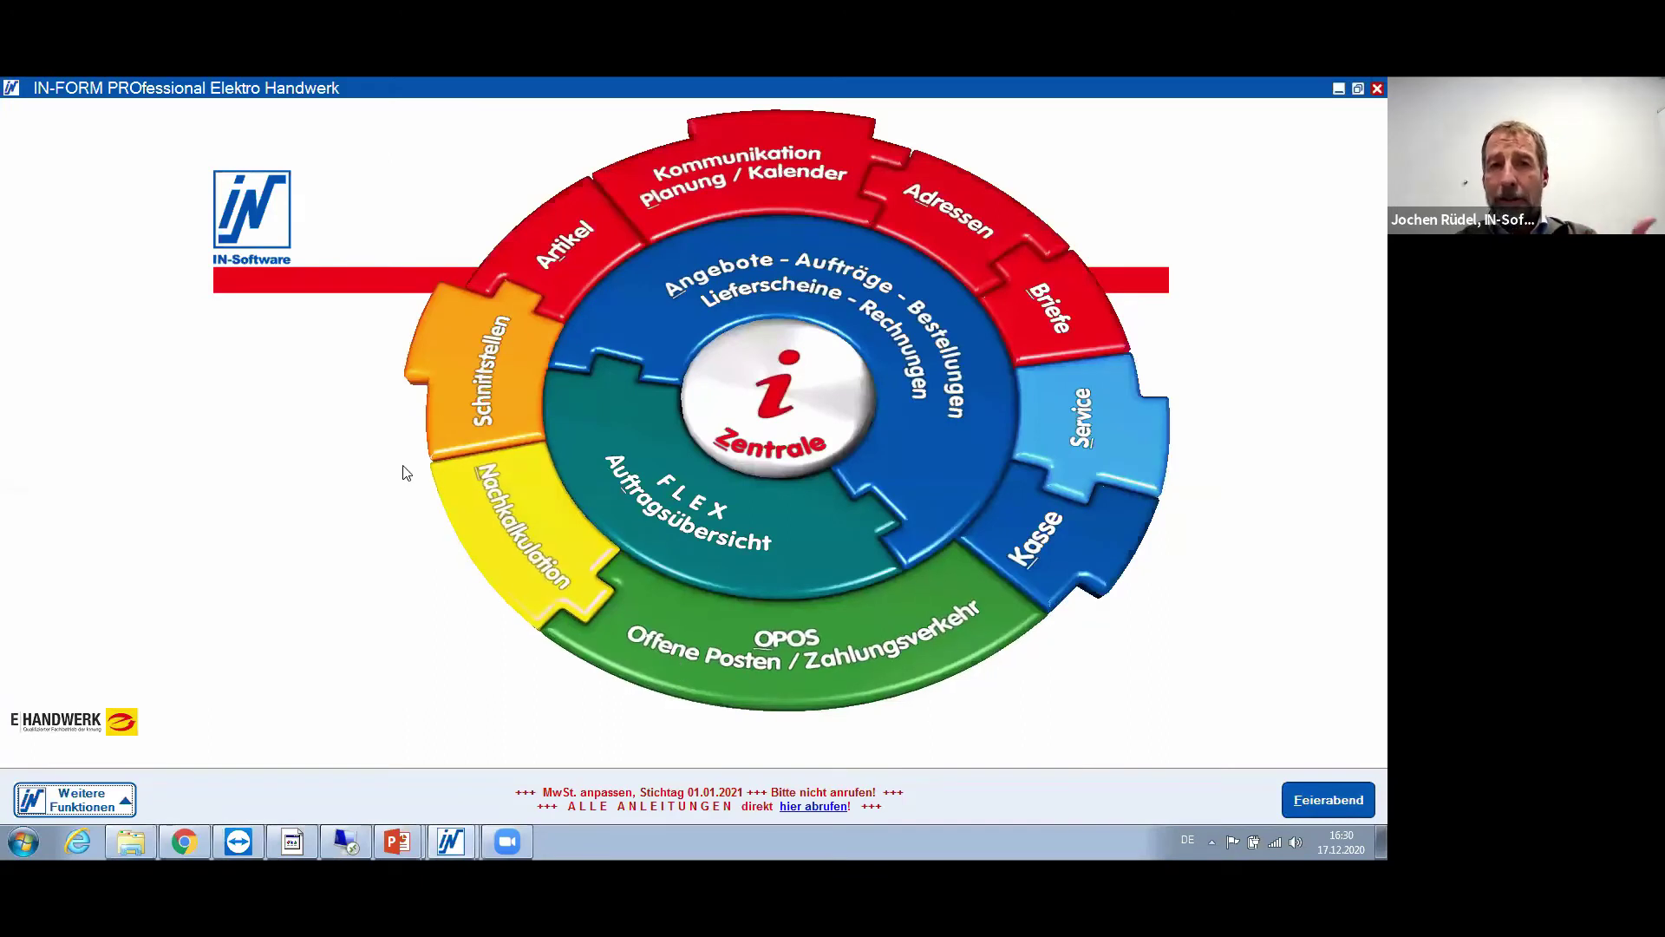
Open till operation in the Kasse module and sign in to Kasse 001 as user CHEF
left_click(1019, 535)
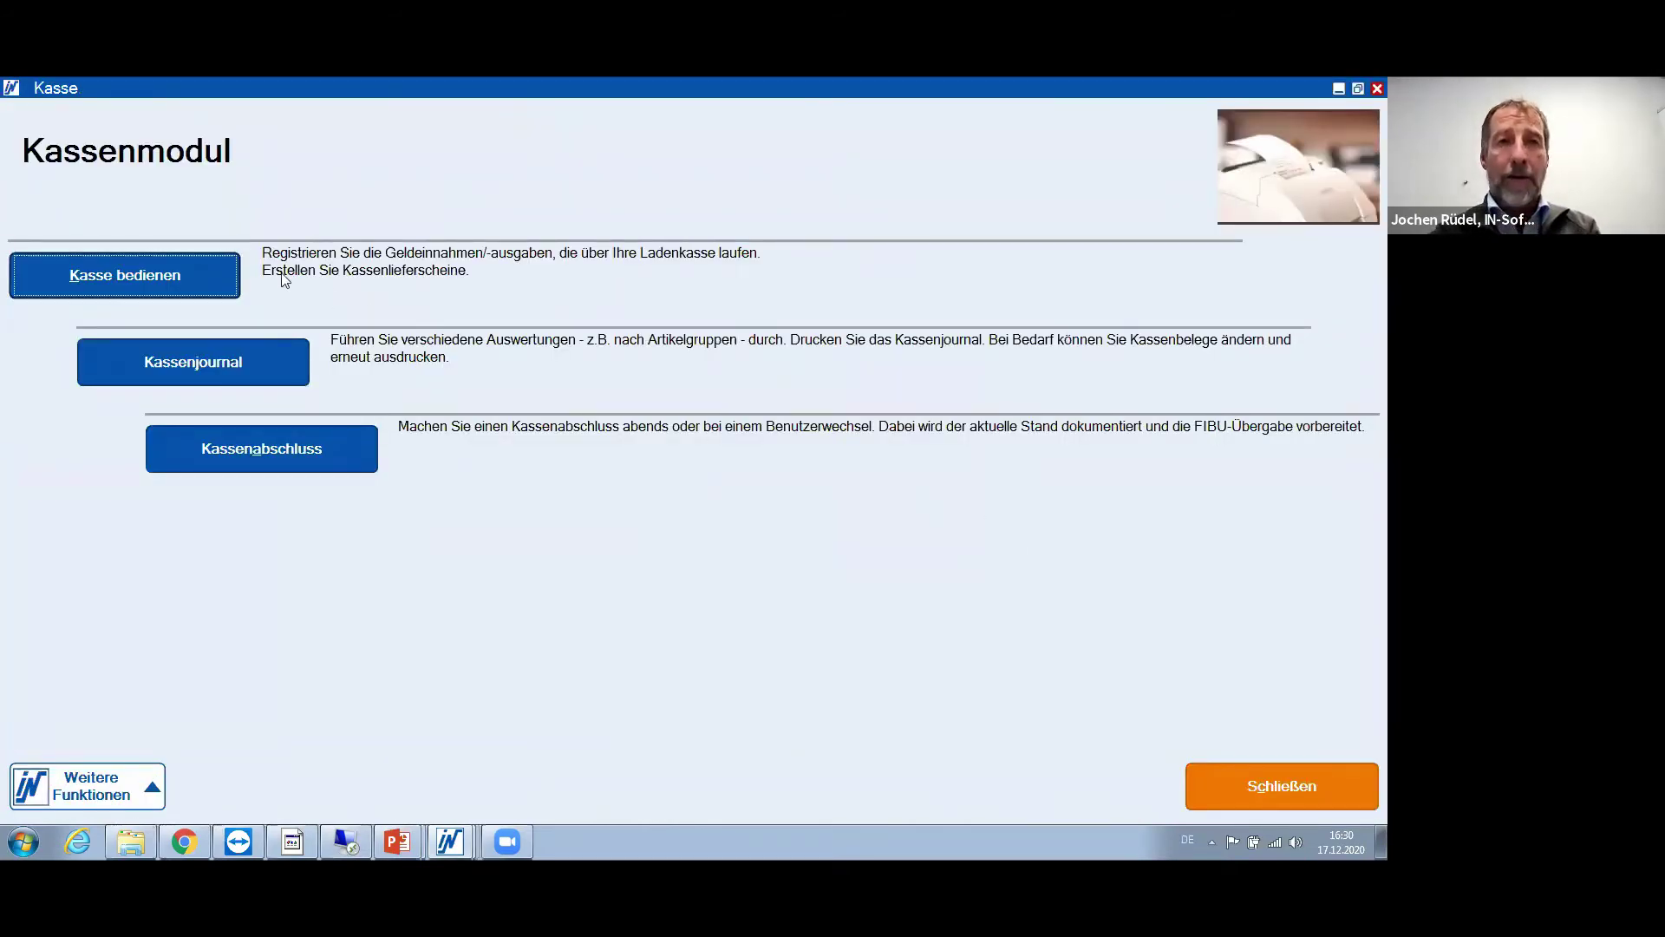
left_click(141, 274)
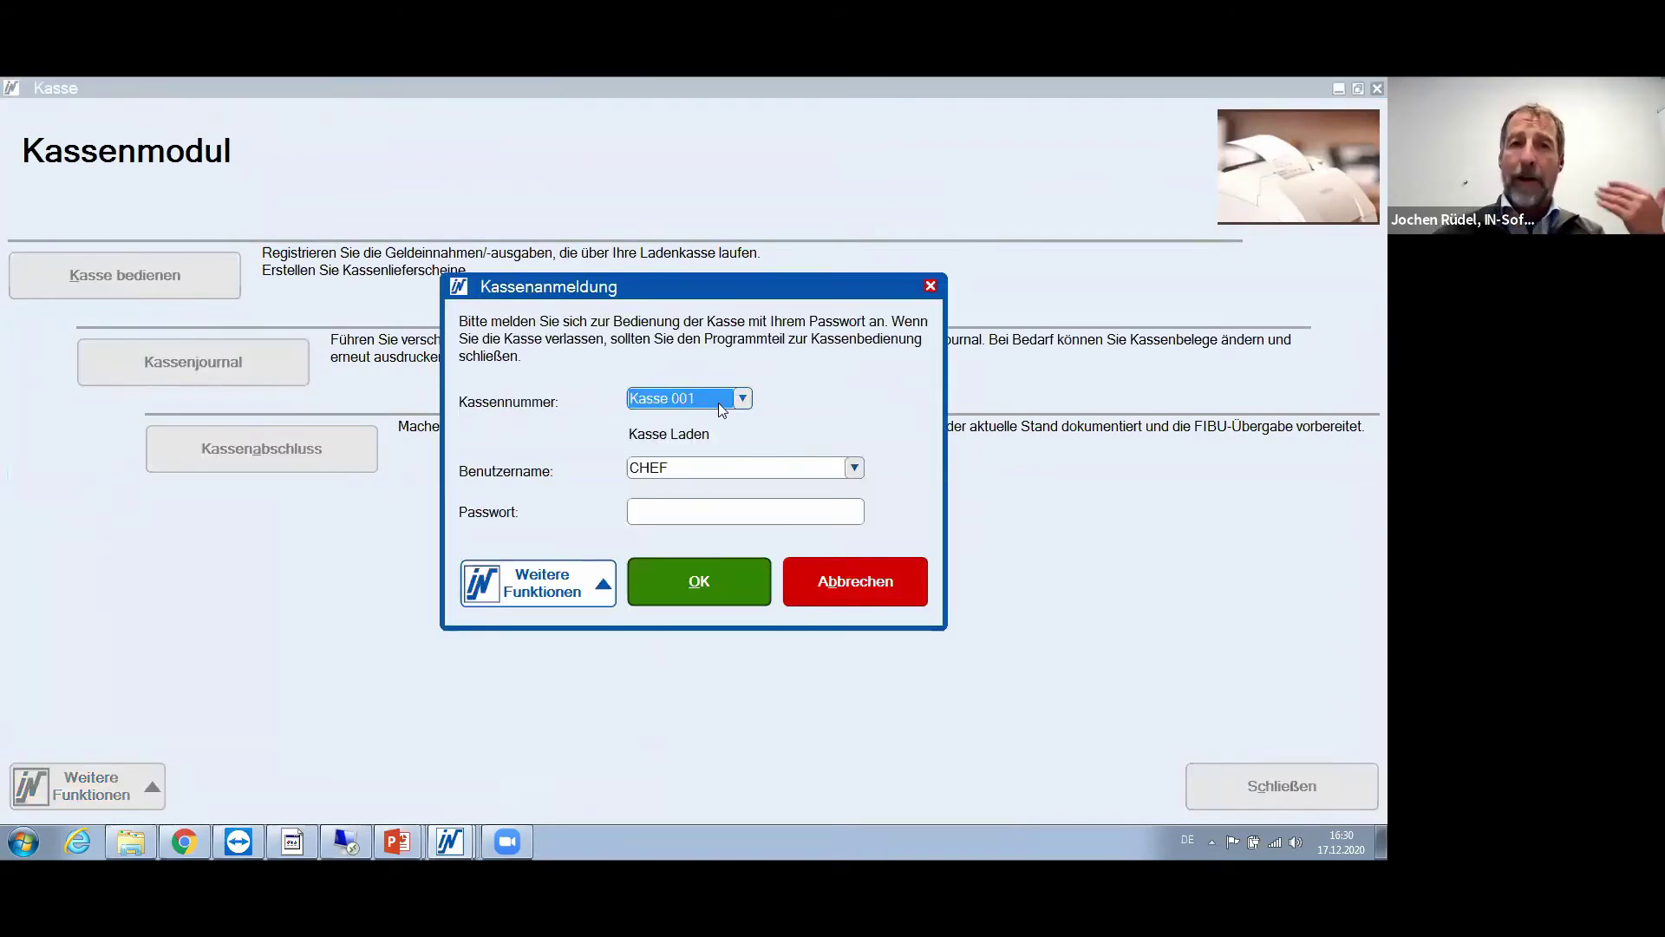
left_click(634, 511)
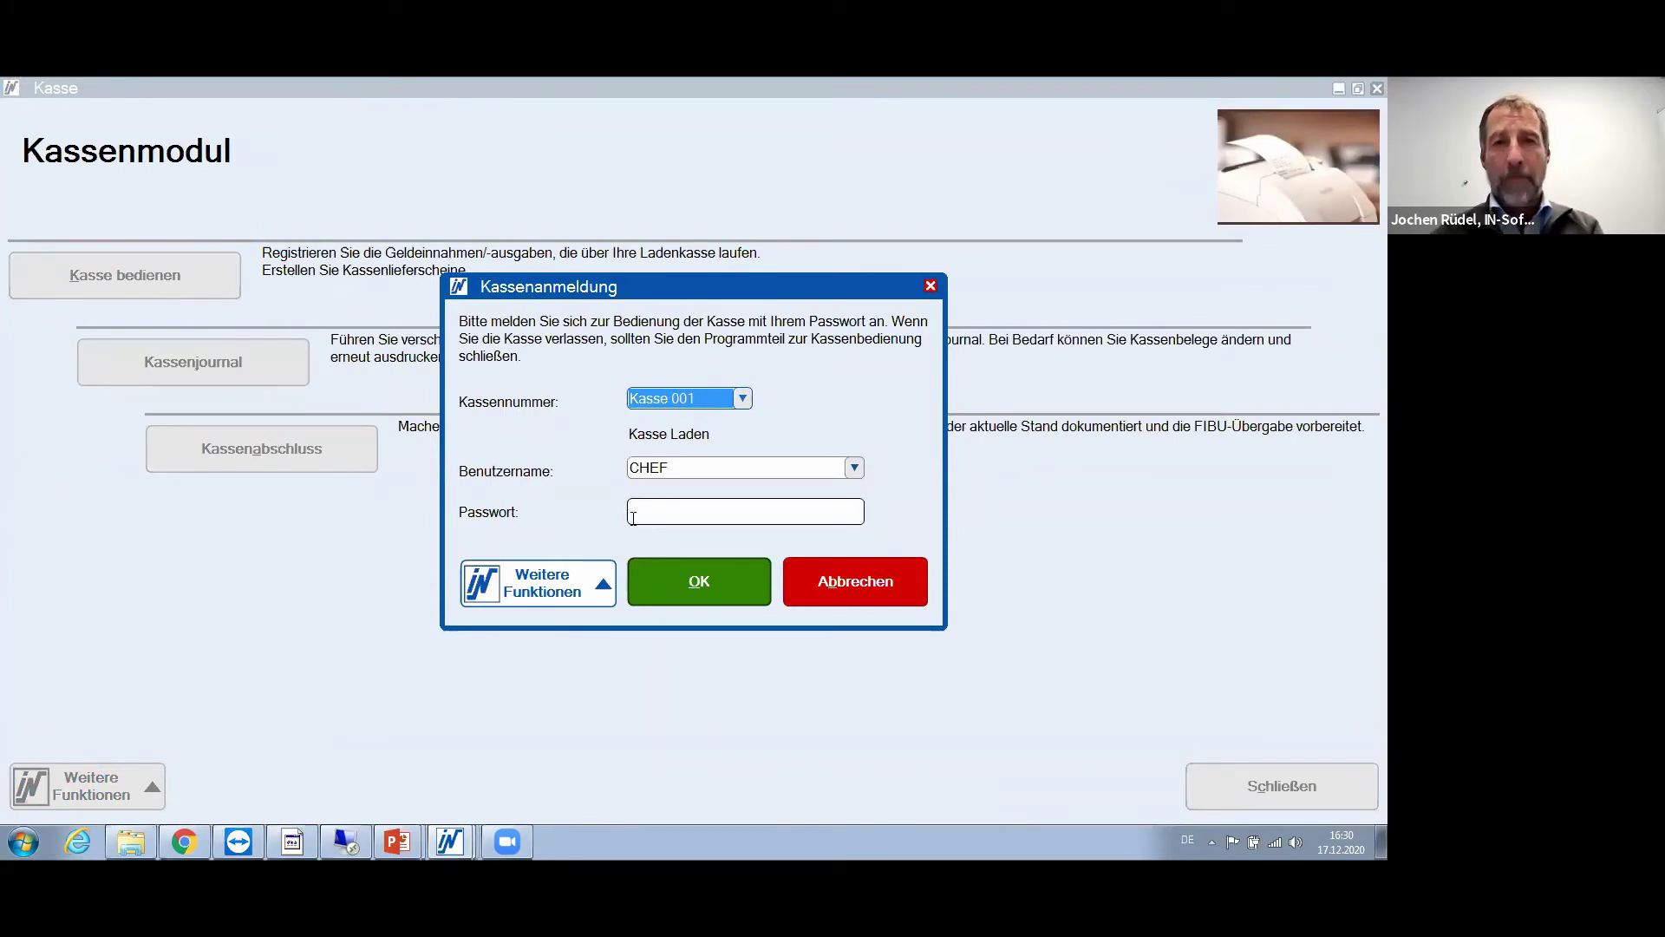
left_click(701, 575)
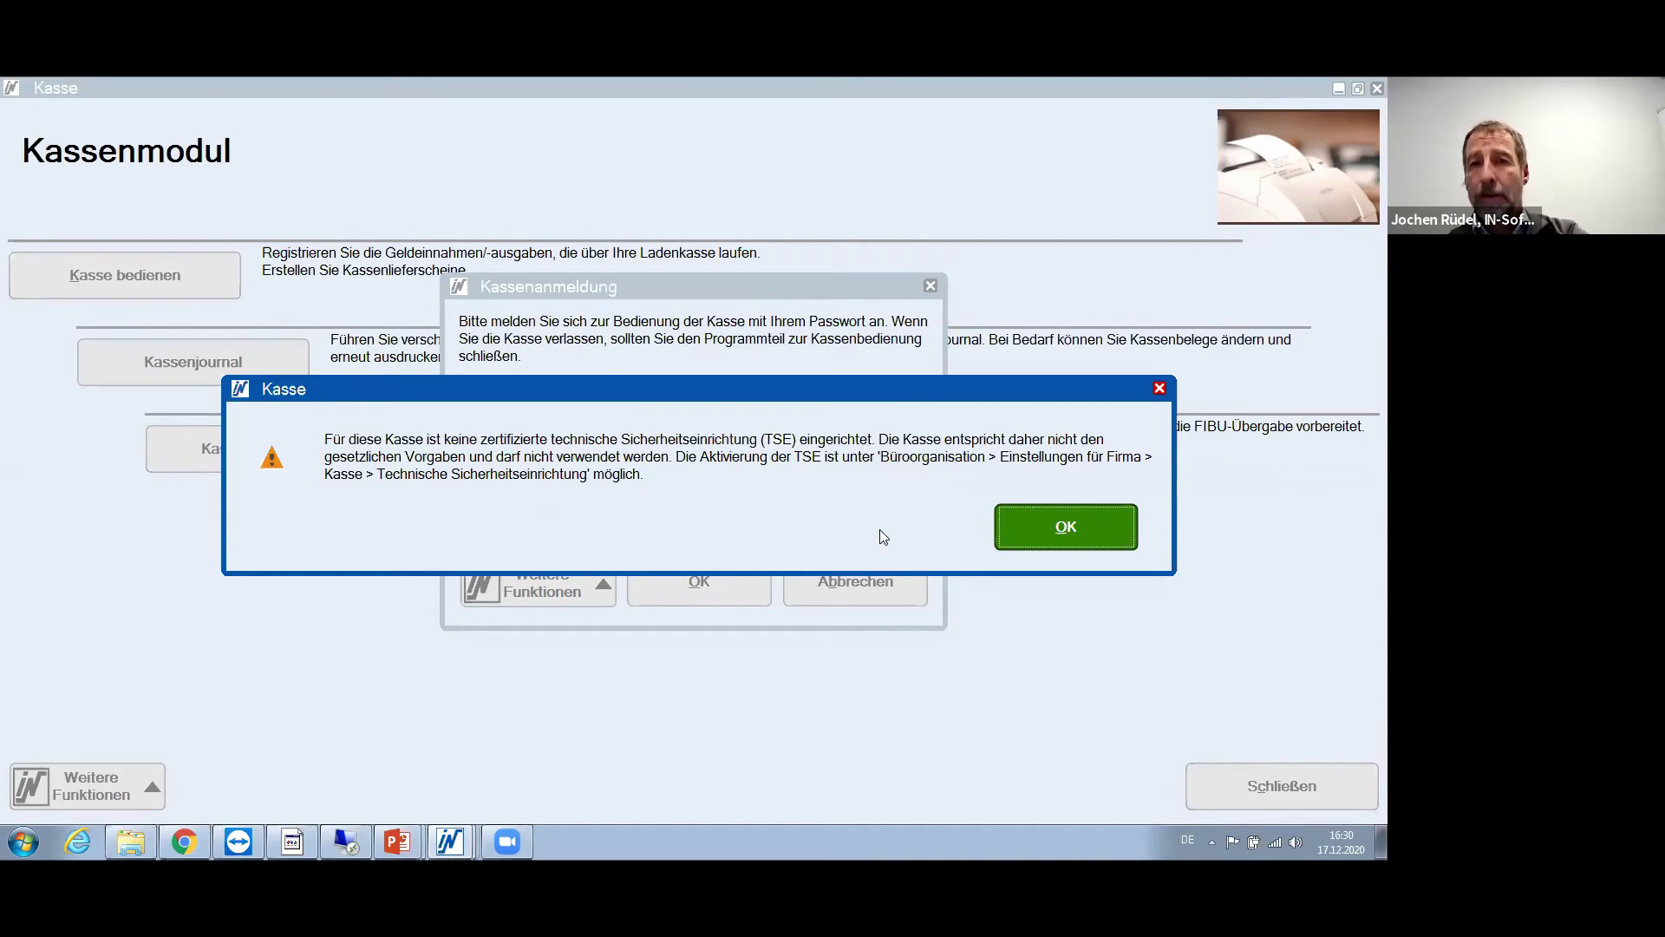
left_click(1073, 522)
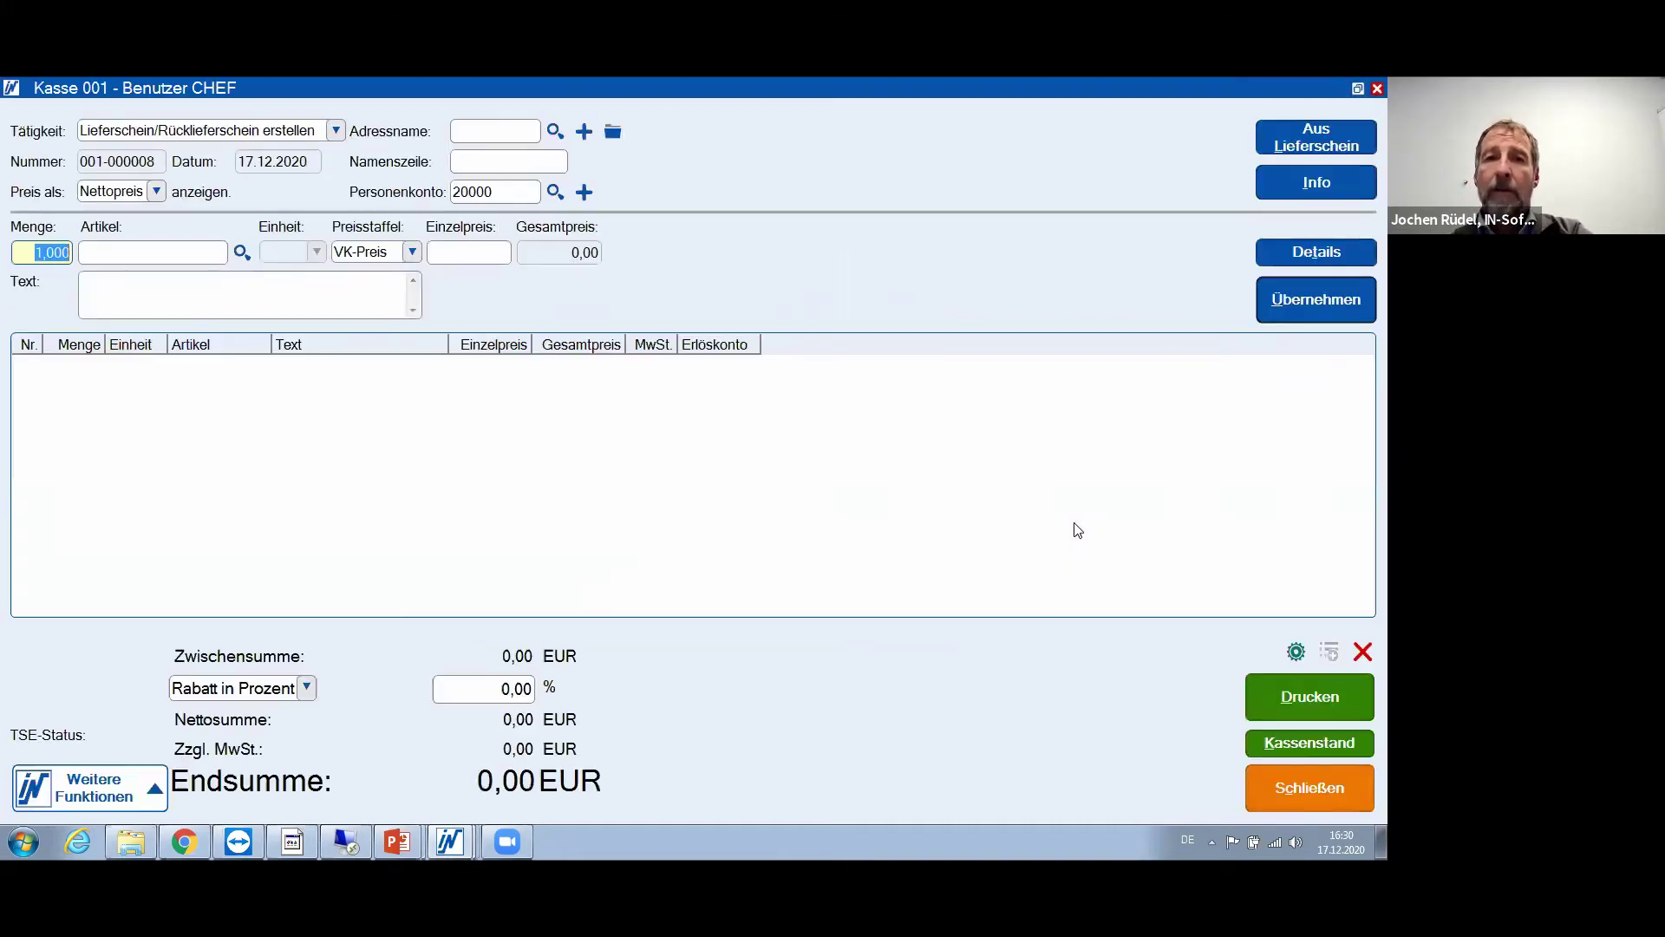
Set the till activity to Rechnung/Gutschrift erstellen and add a free-text item "Glühbirne" with a unit price of 5,00
left_click(336, 131)
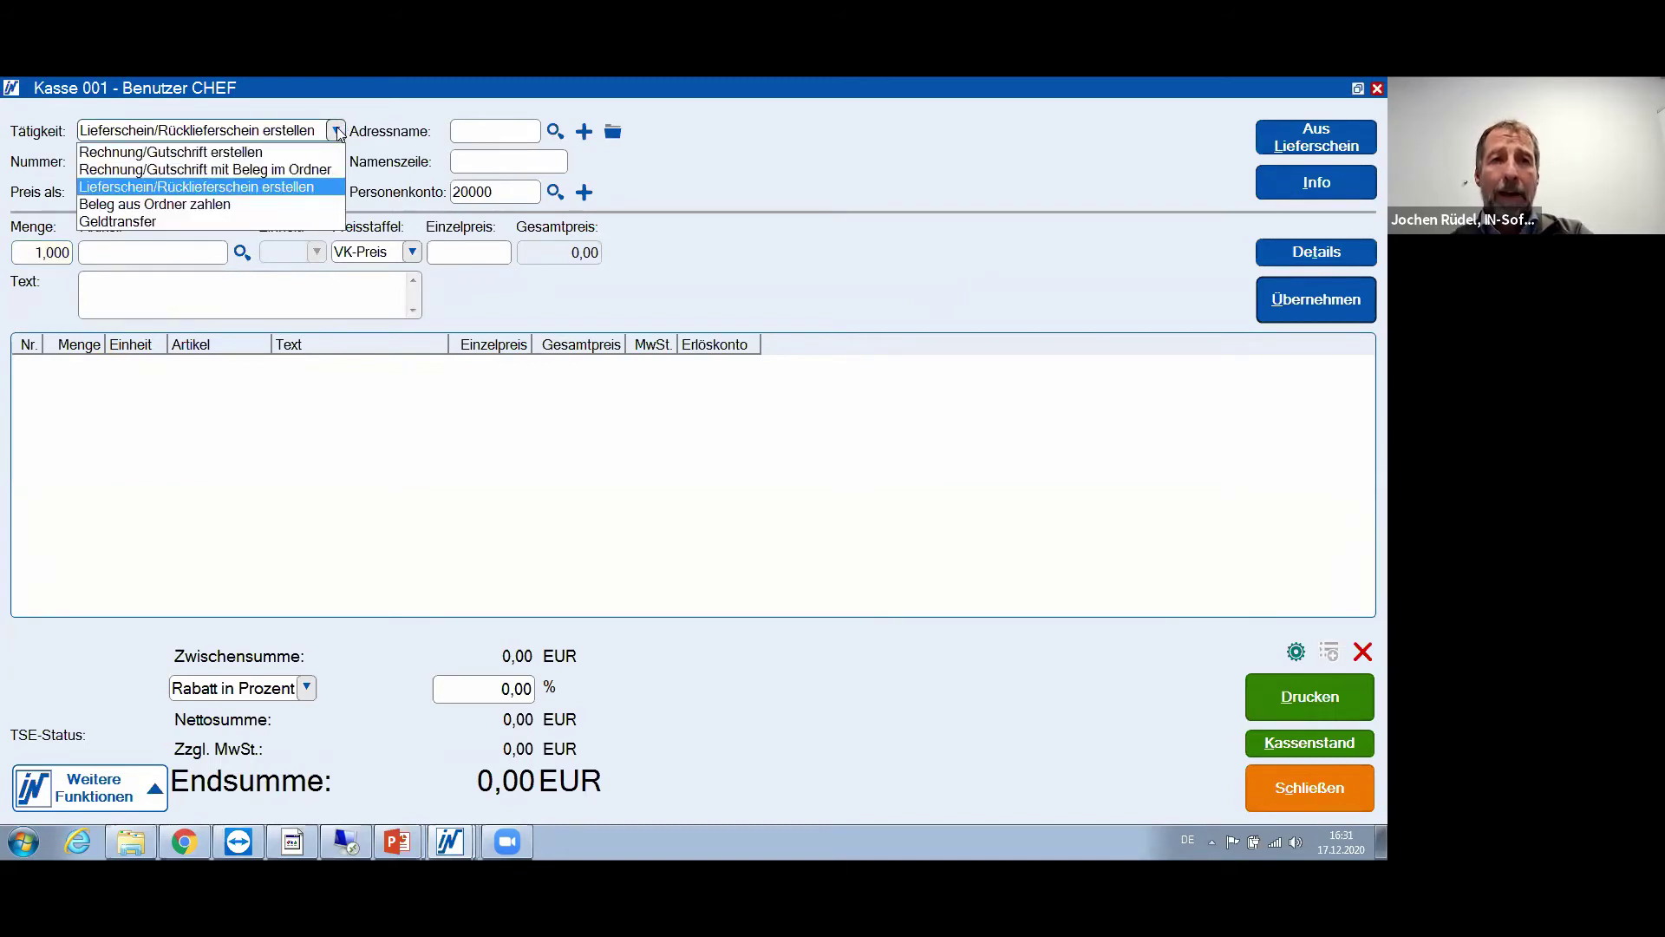
left_click(118, 153)
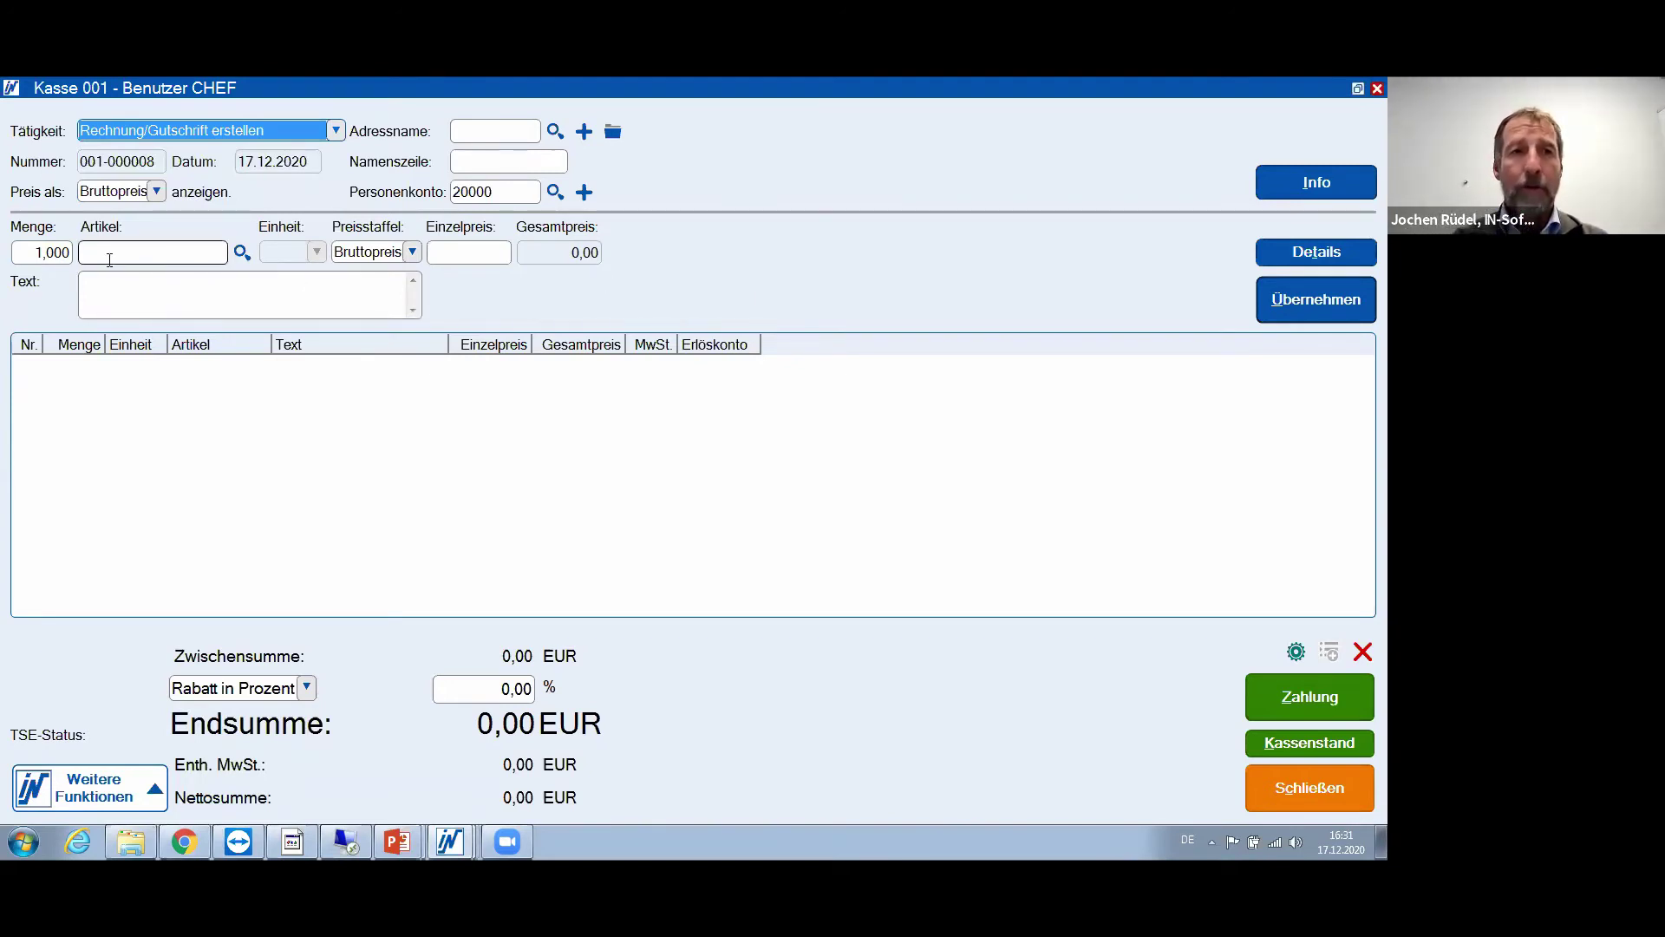
left_click(104, 288)
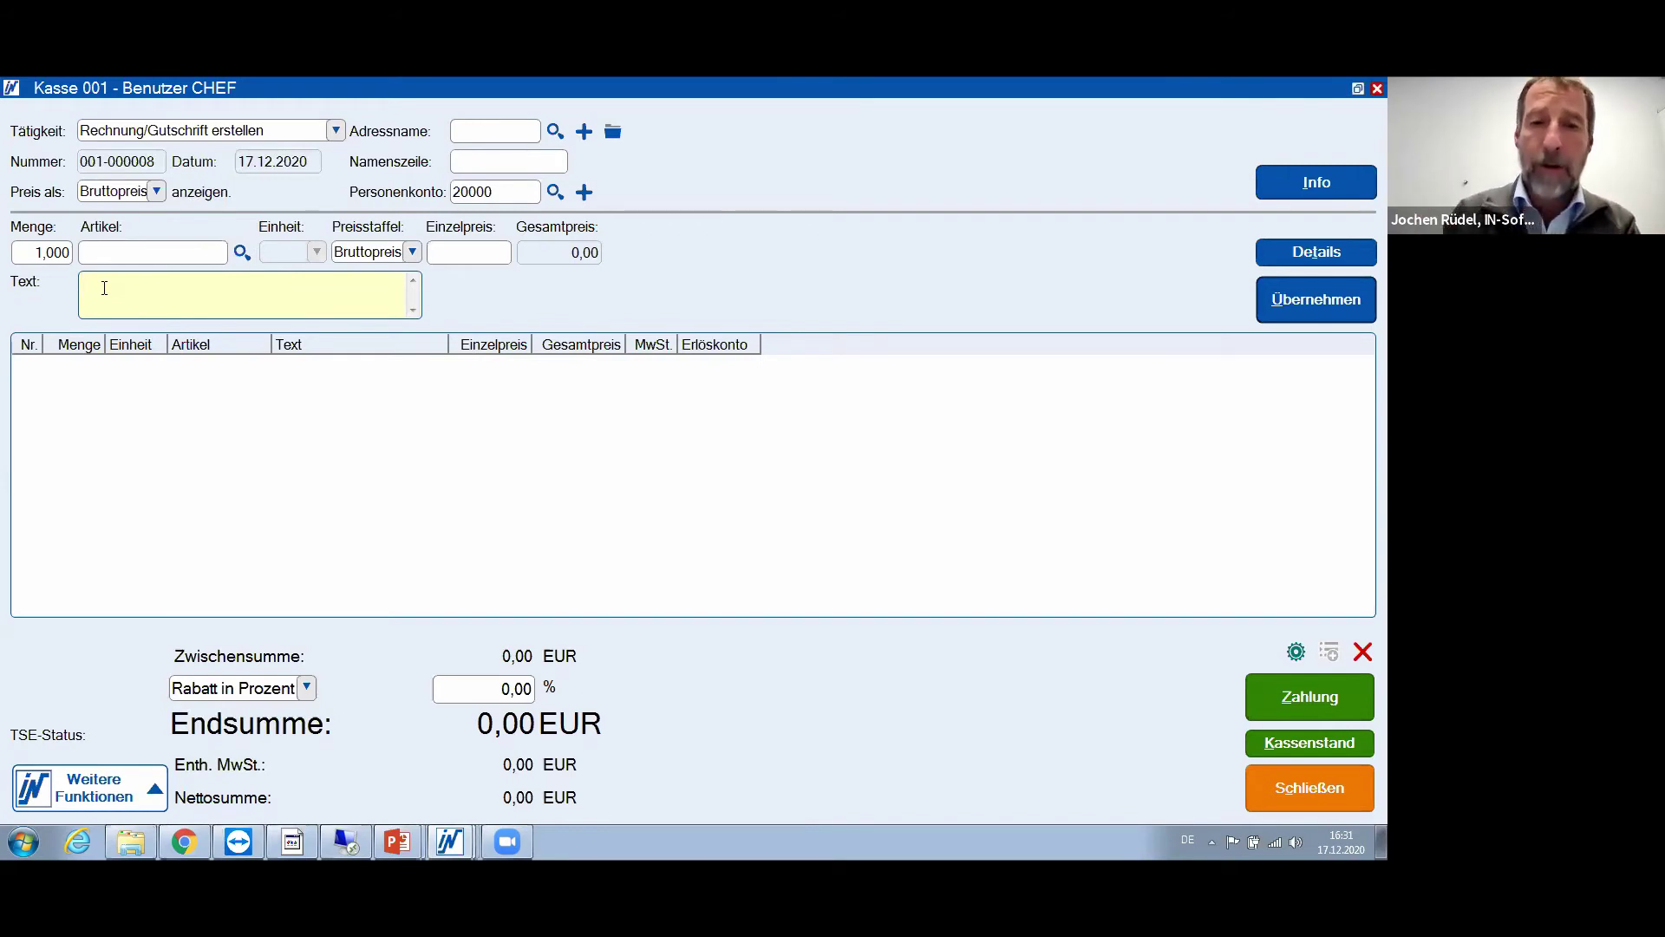
type("Glühbi")
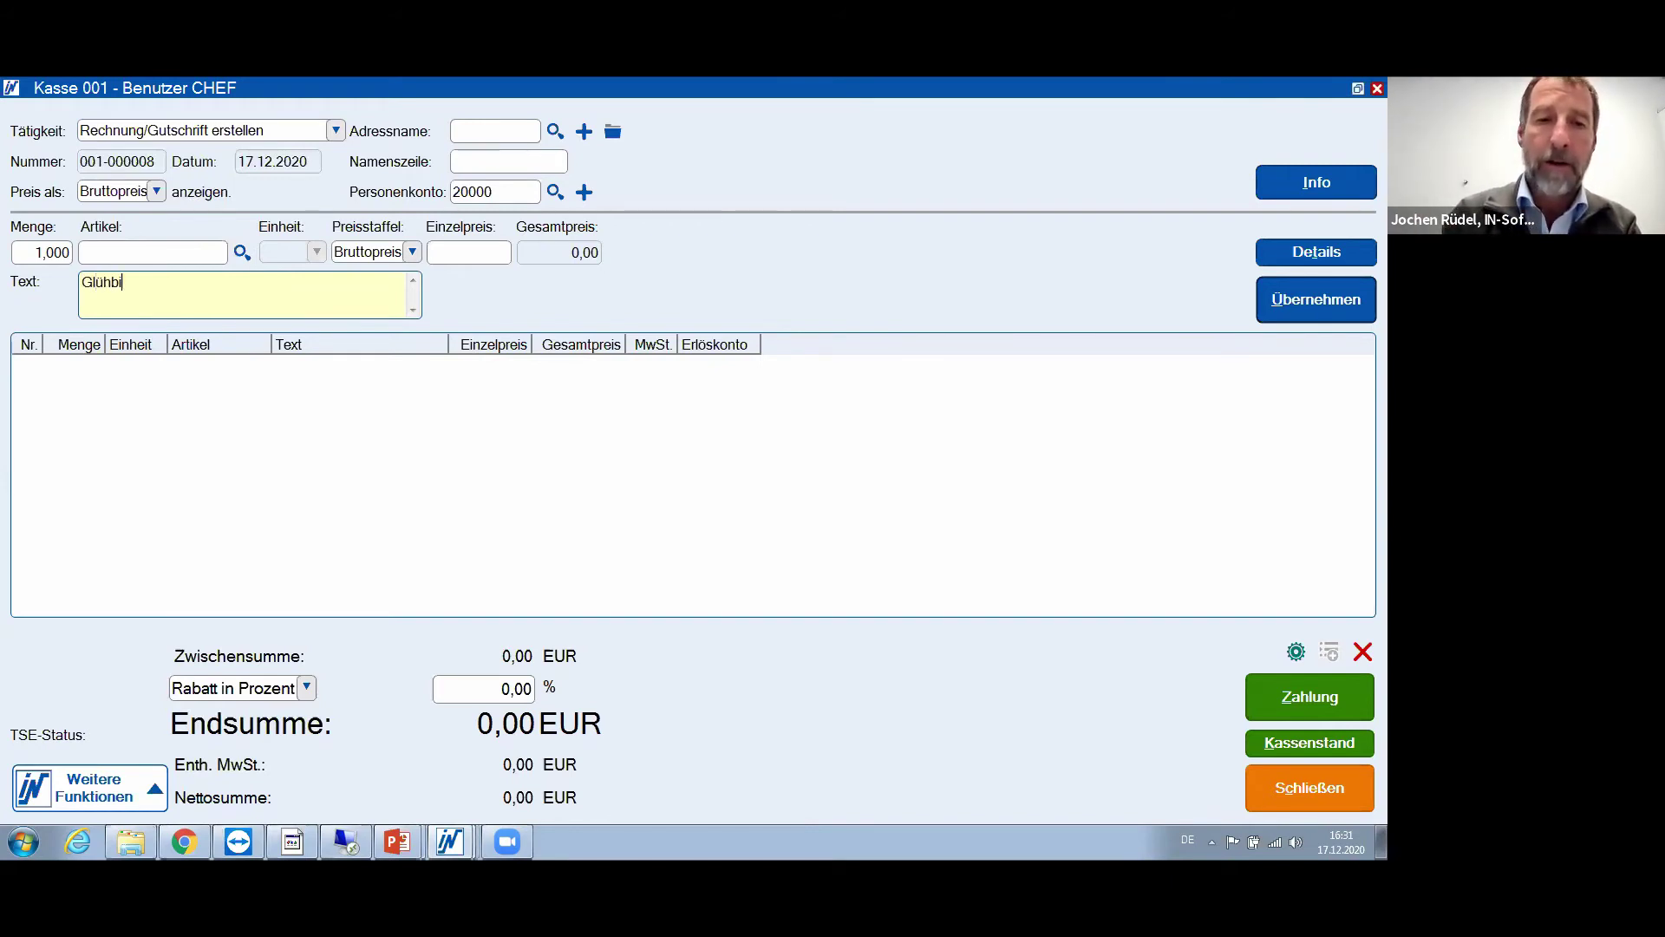
type("rne")
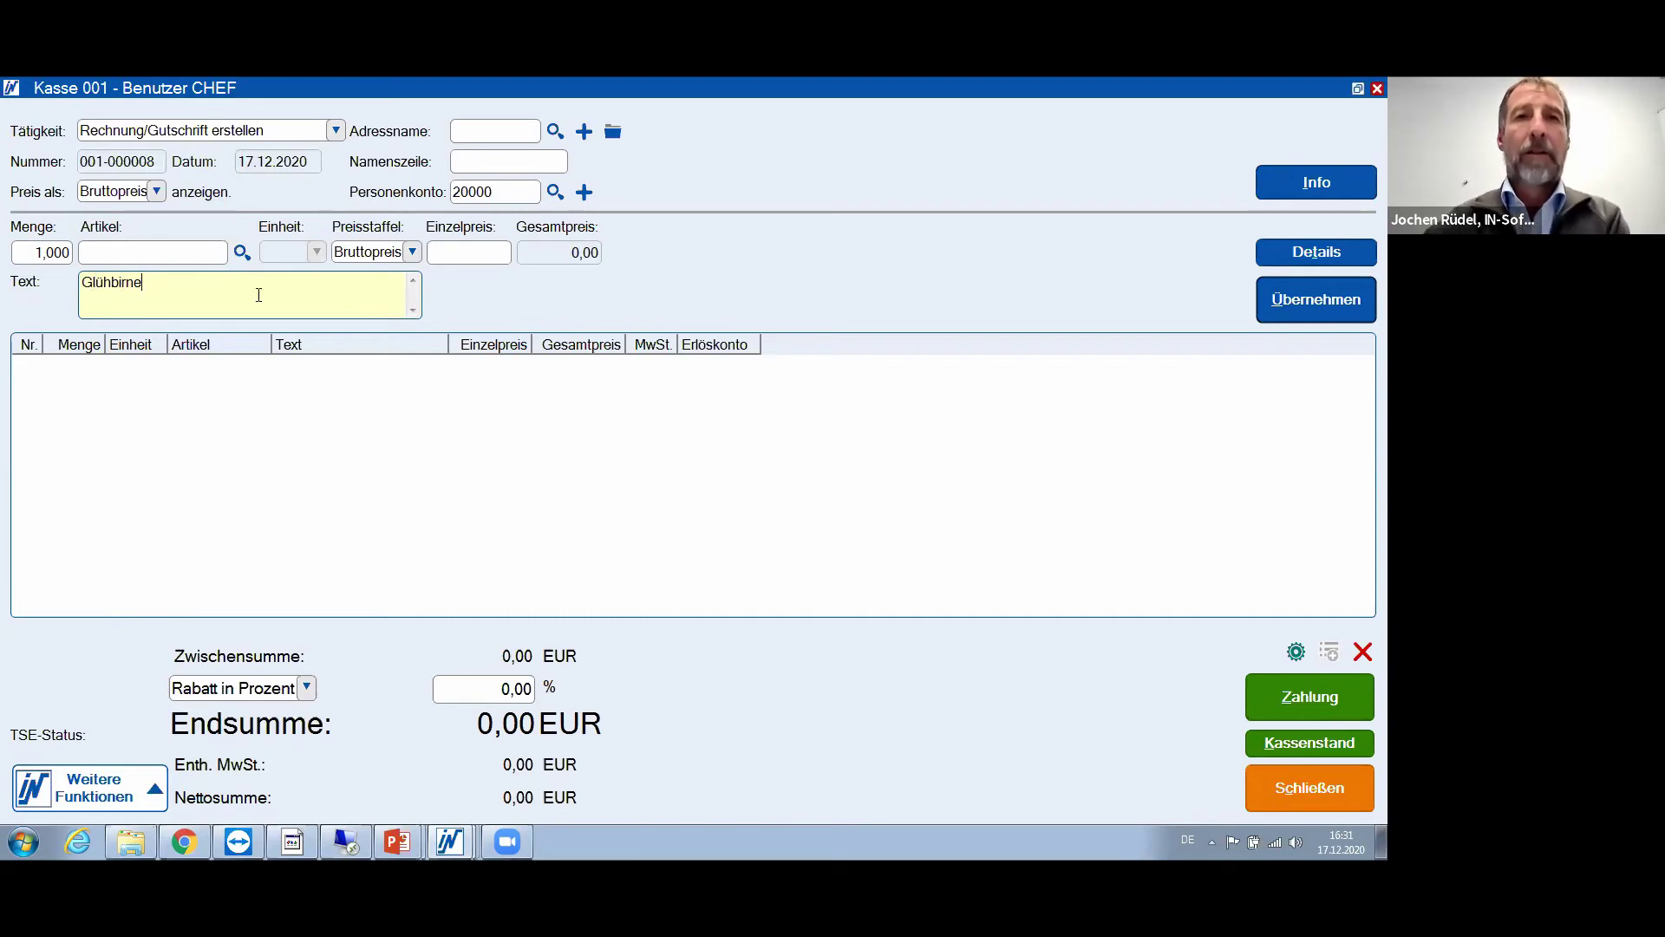
left_click(453, 254)
type("50")
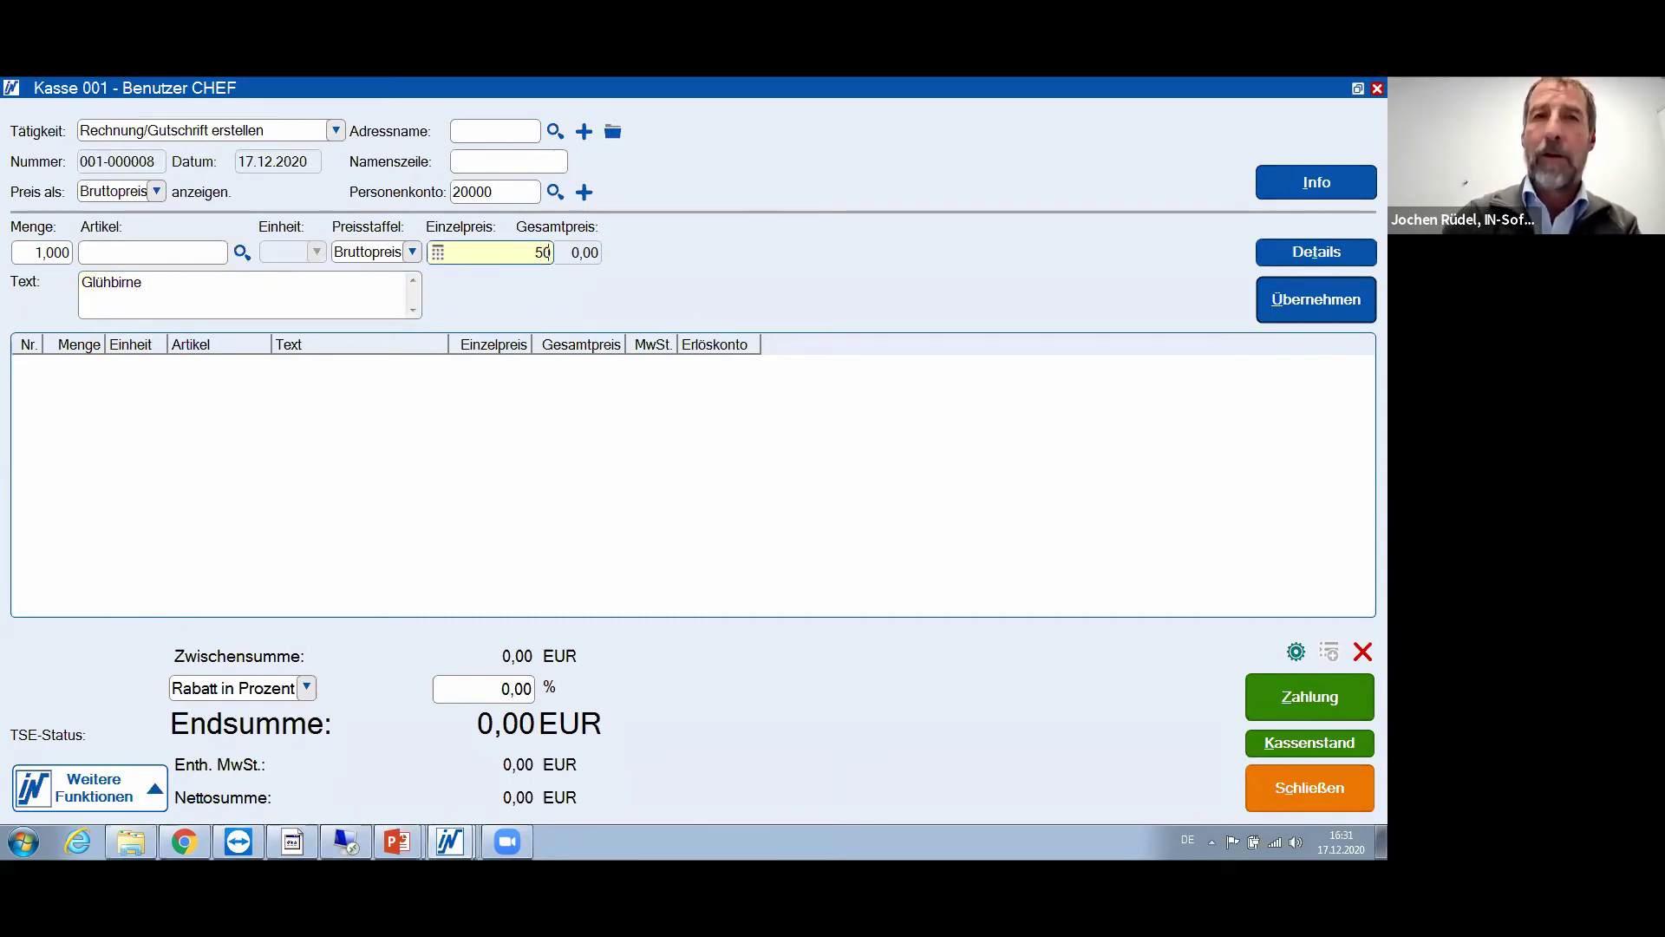
key("Tab")
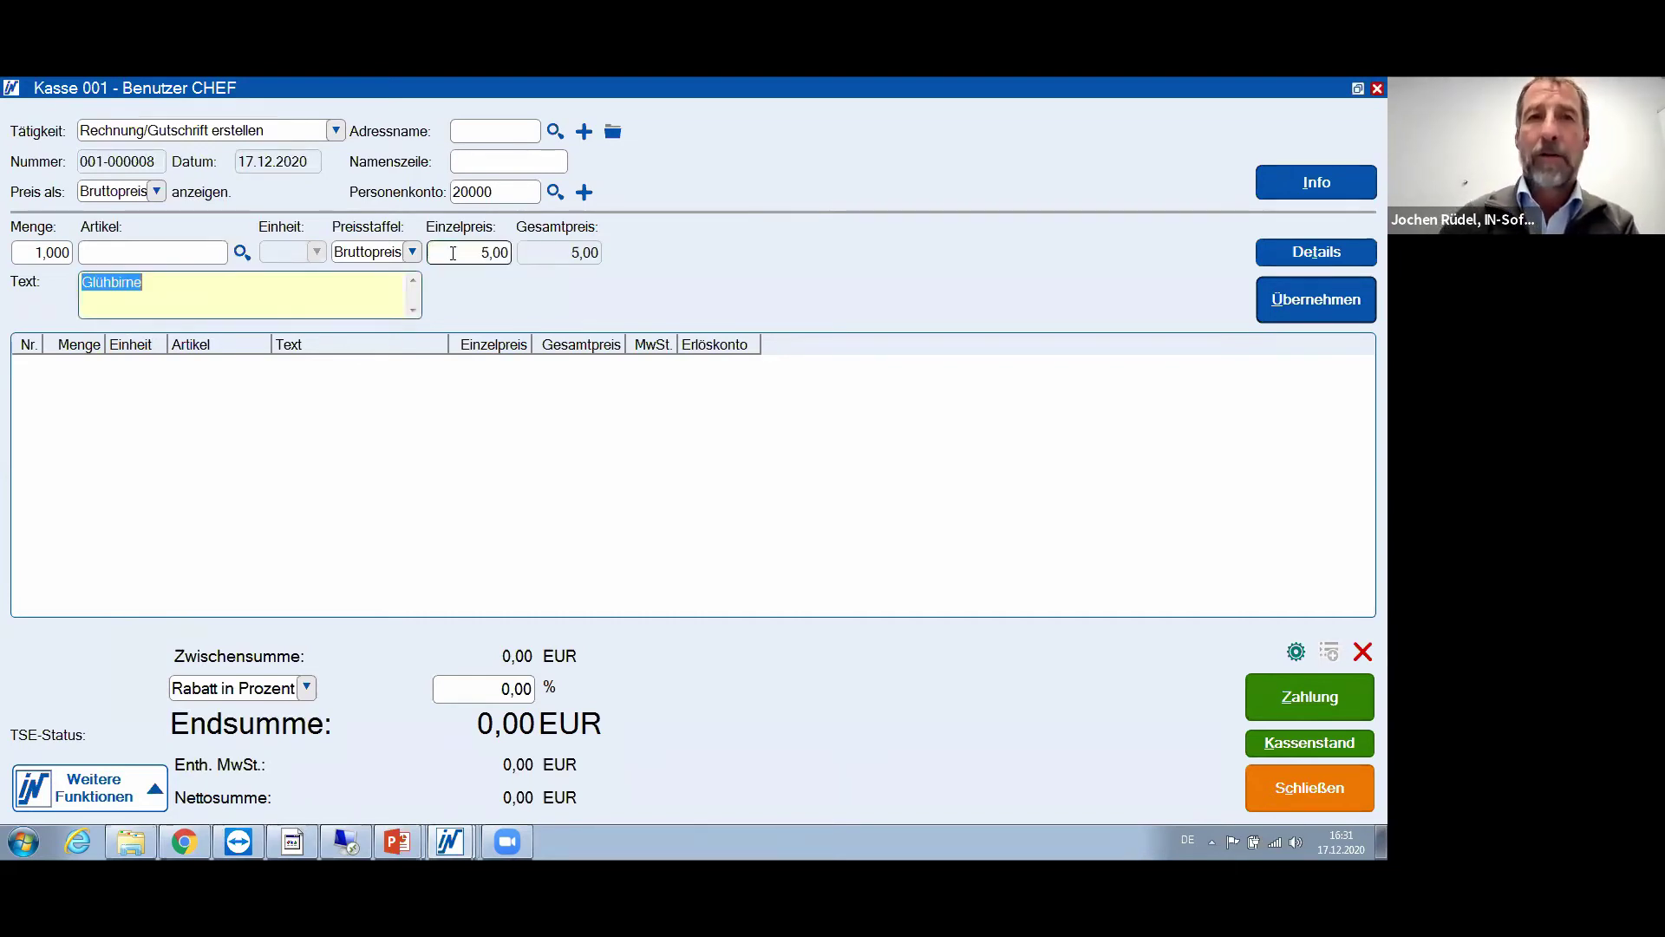
left_click(1315, 298)
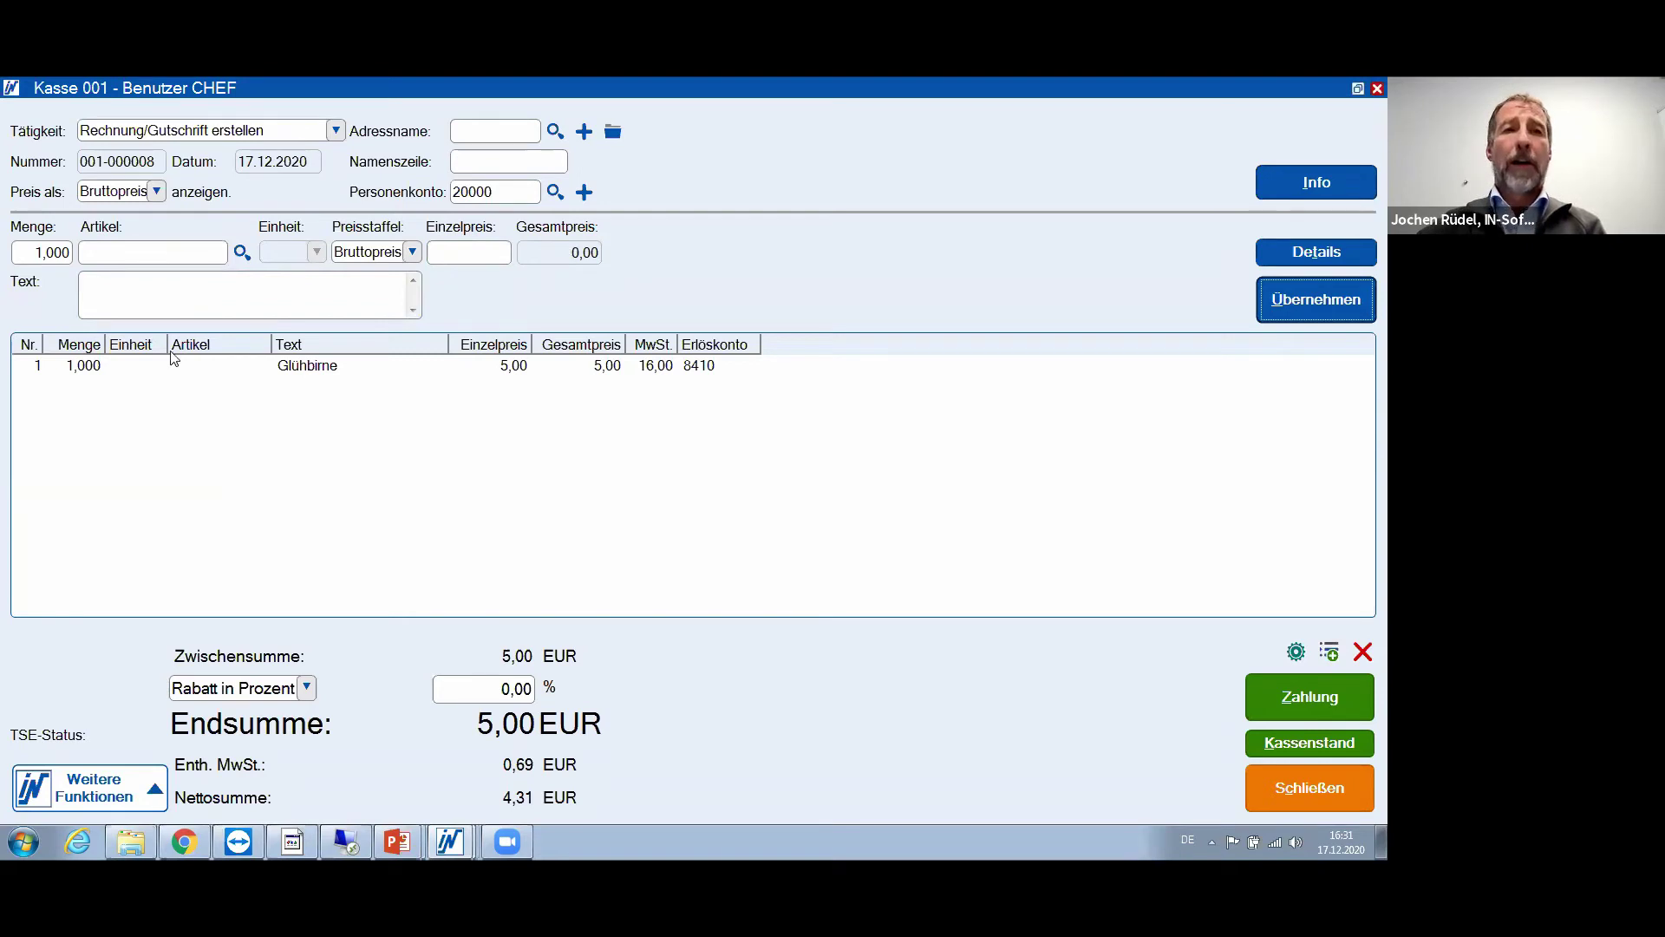
Add article 0110022 (VER NYM-O 3X1,5) from the article search to the till invoice with a quantity of 10
left_click(95, 250)
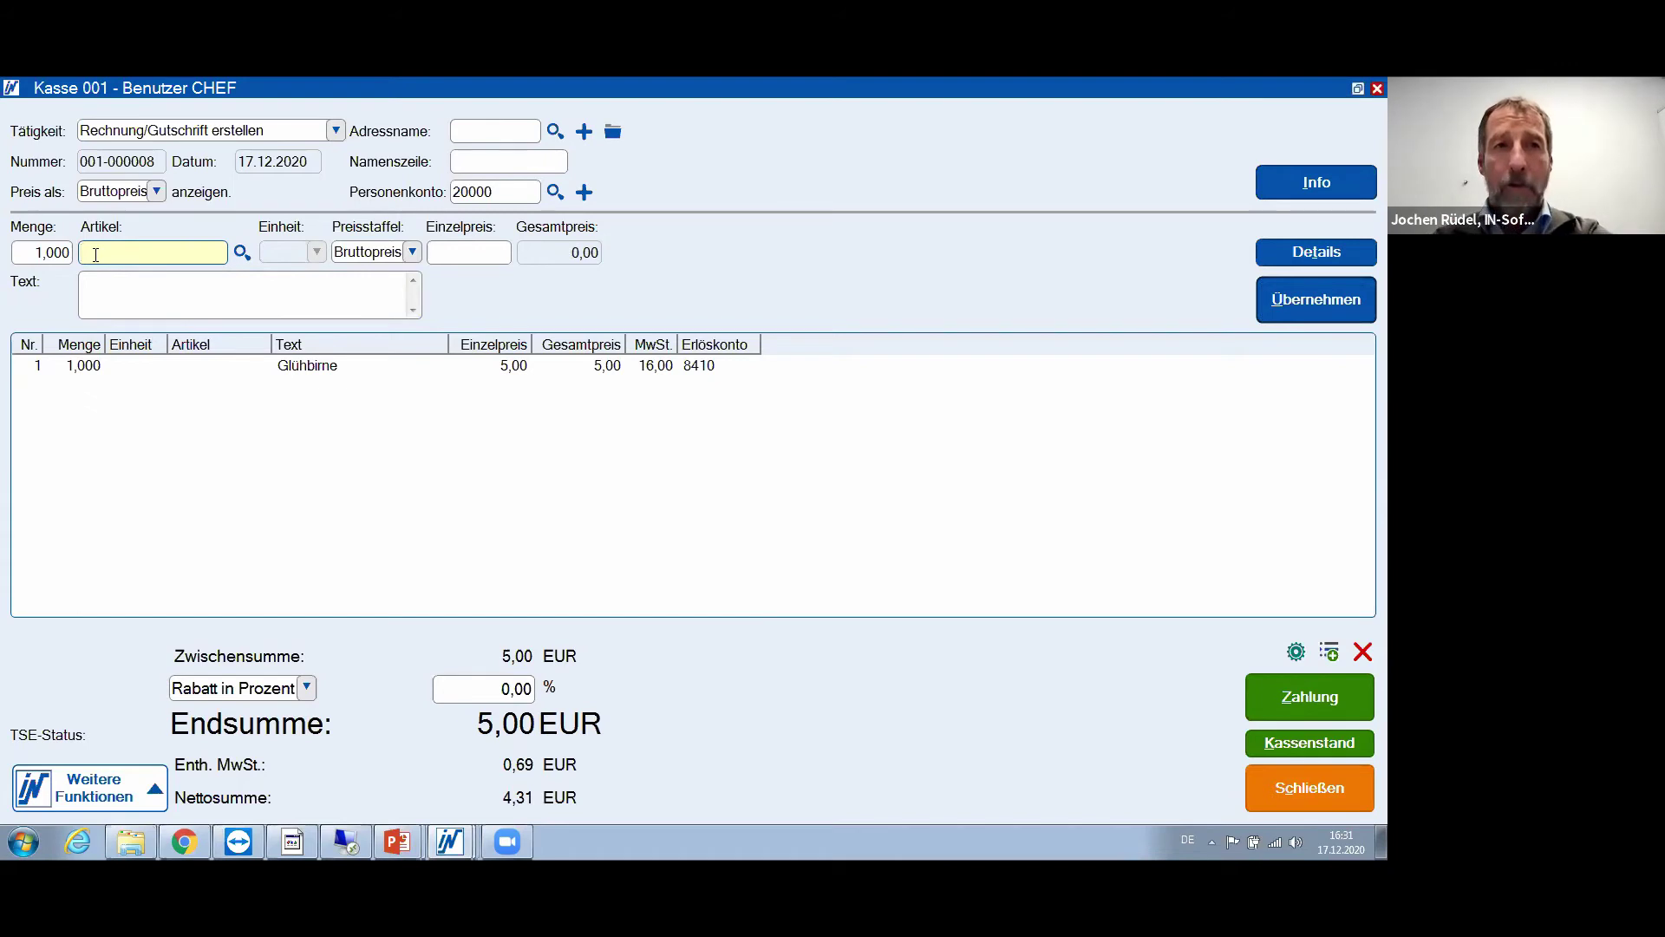
left_click(242, 251)
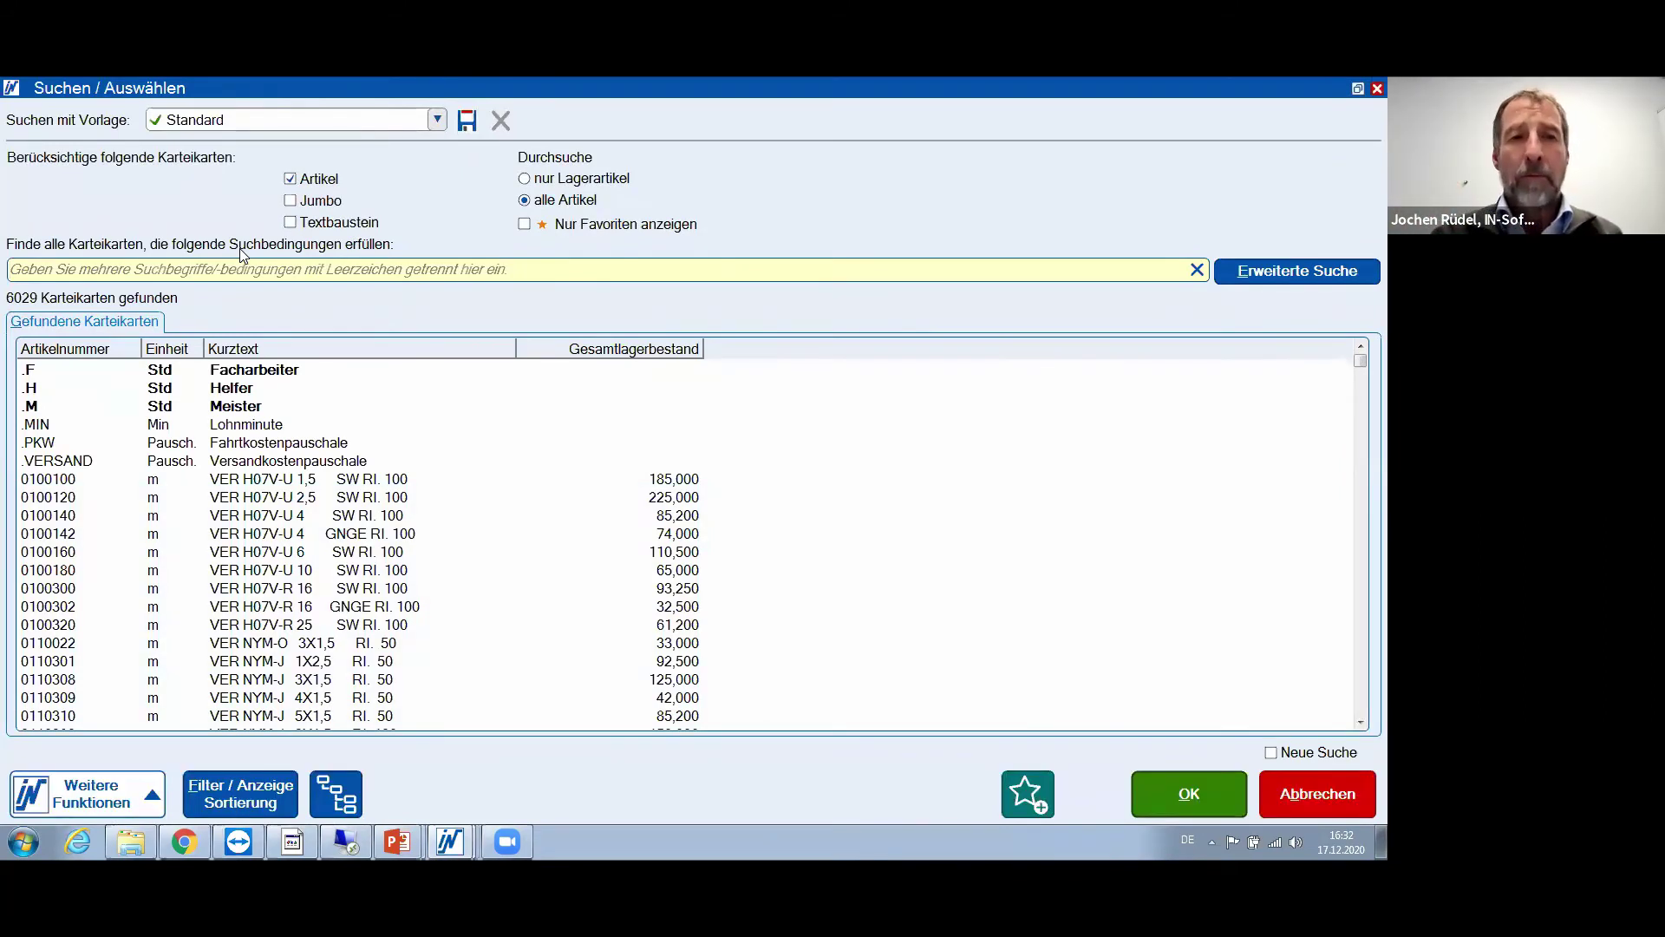
mouse_move(269, 650)
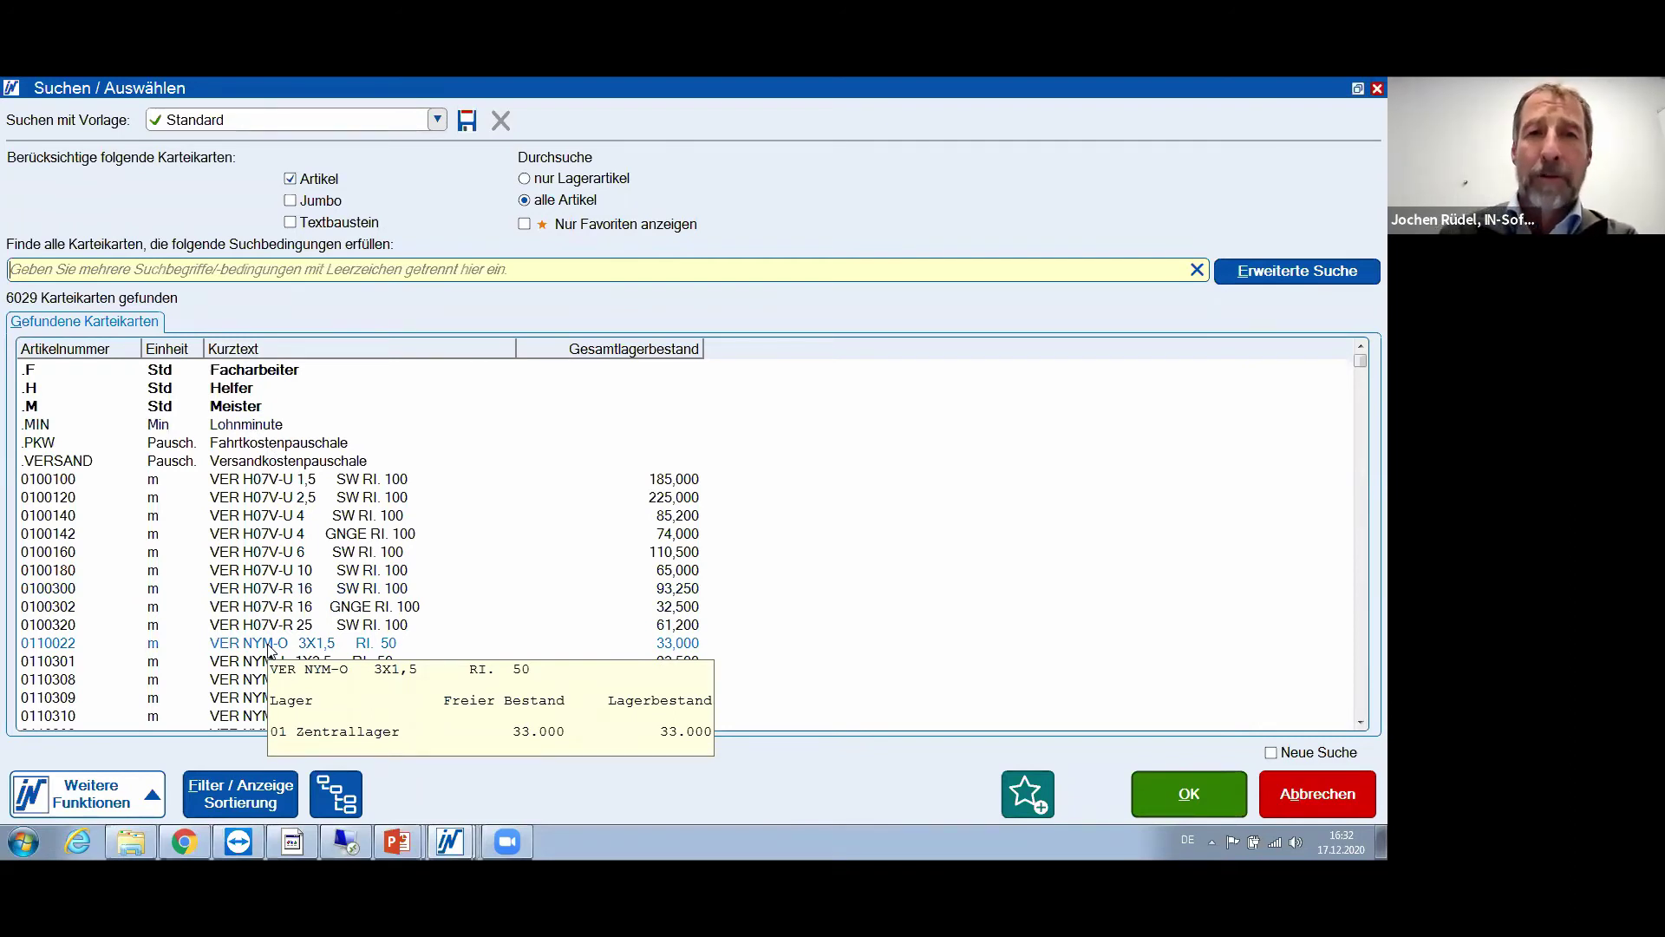
double_click(270, 646)
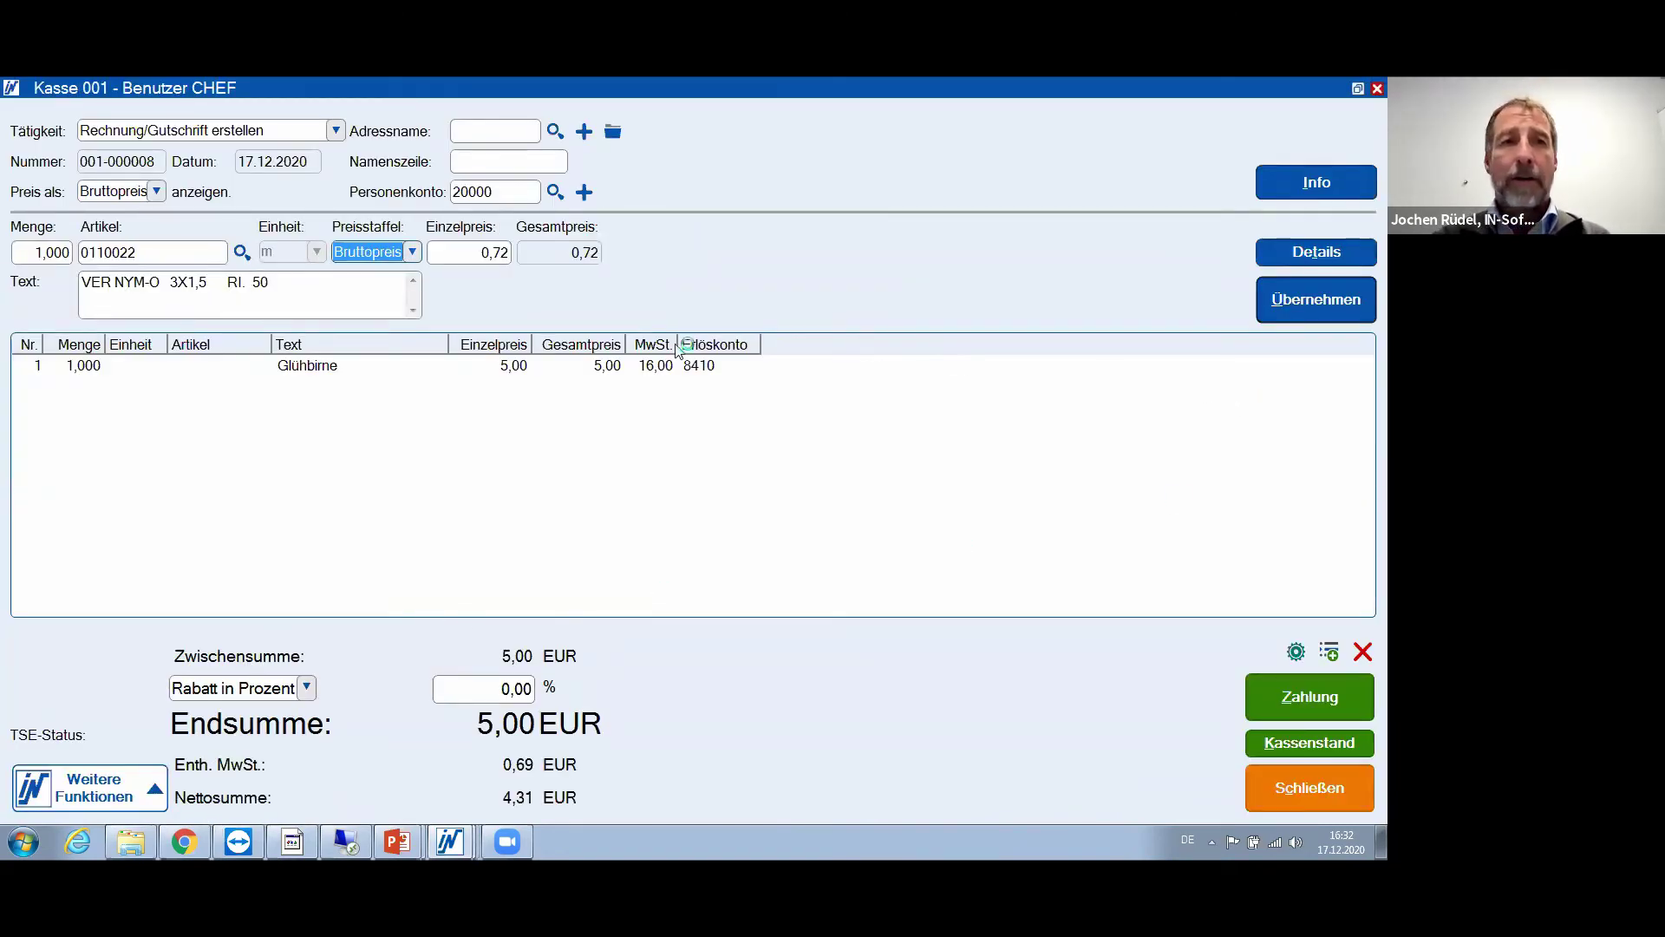
left_click(26, 256)
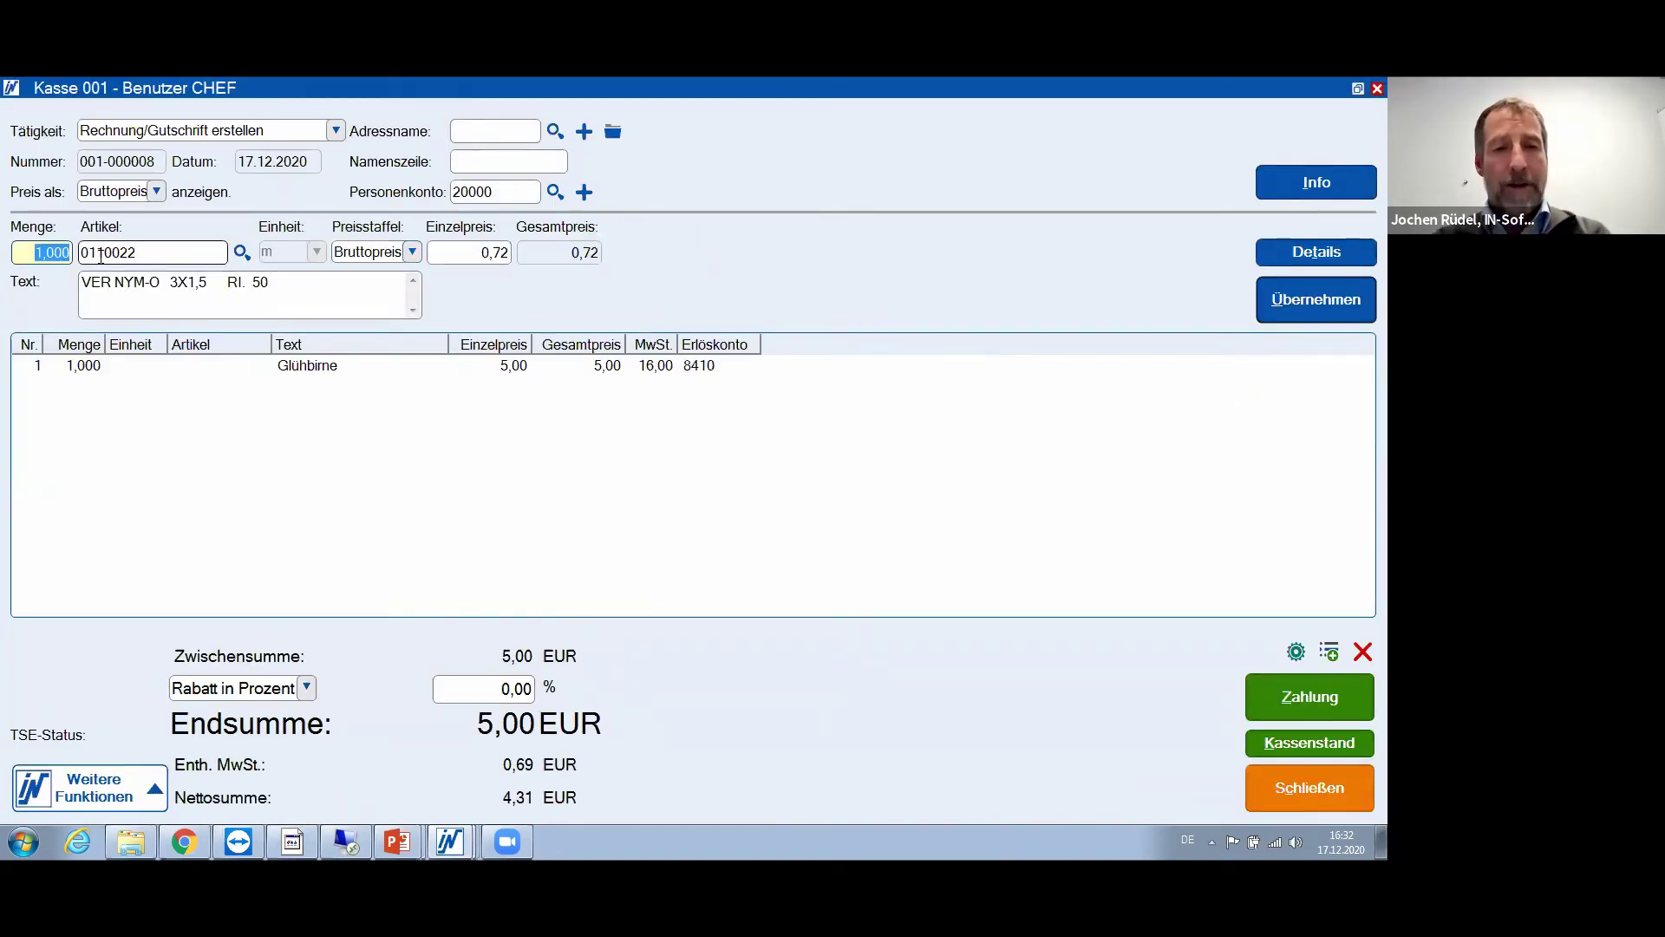
type("10")
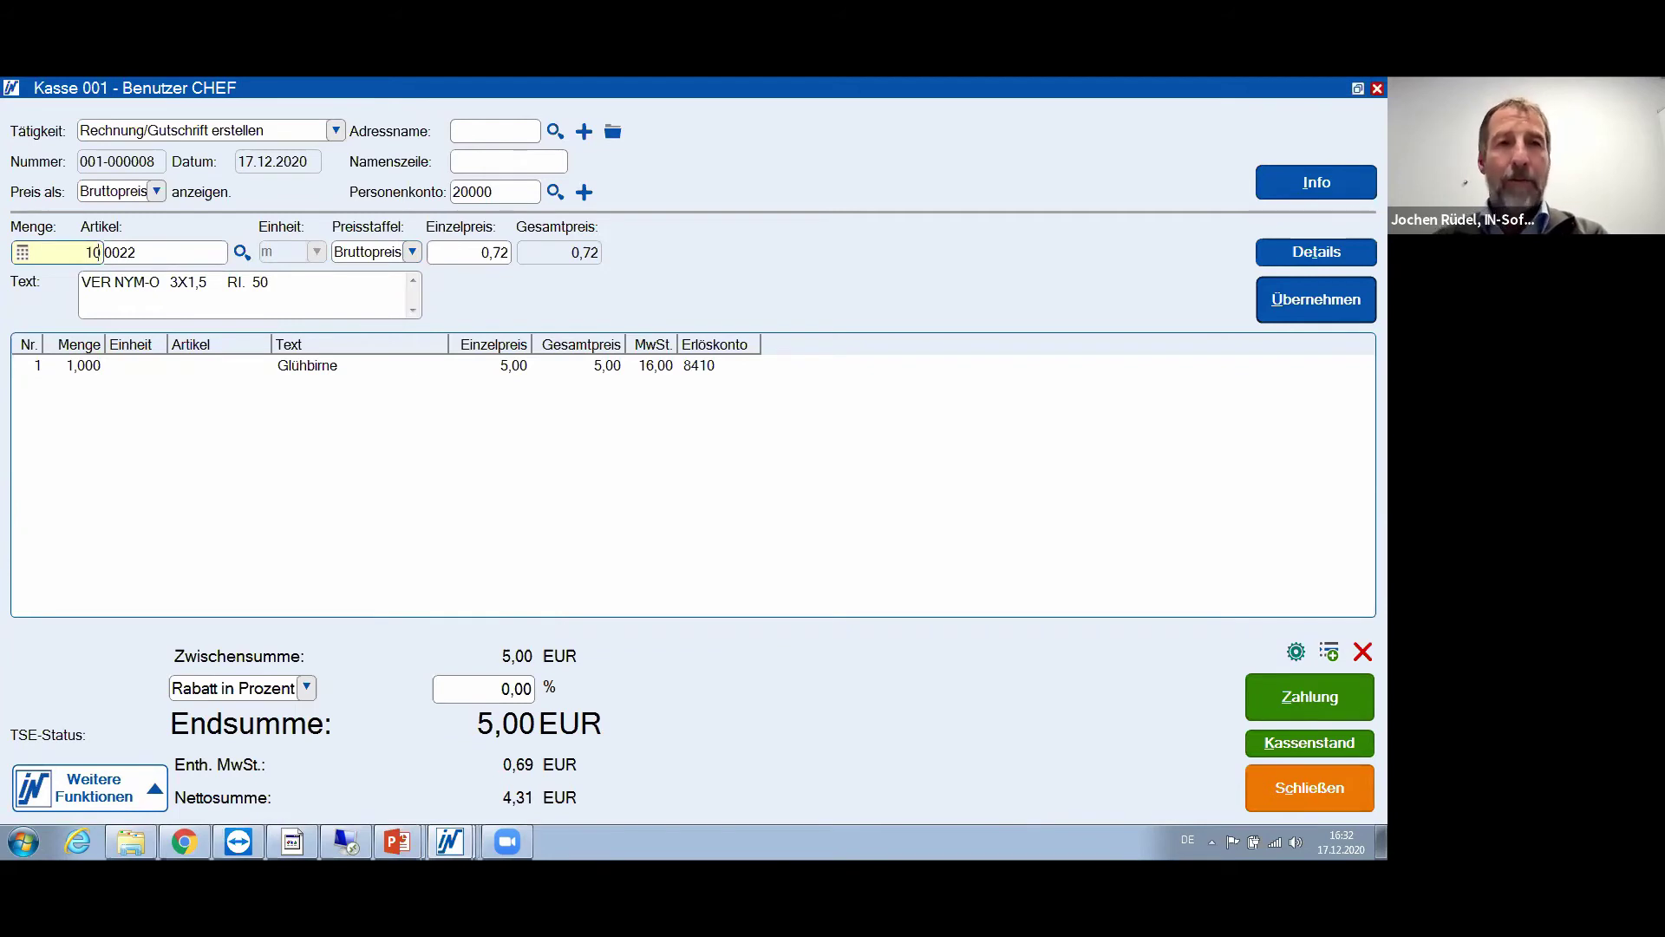
key("Tab")
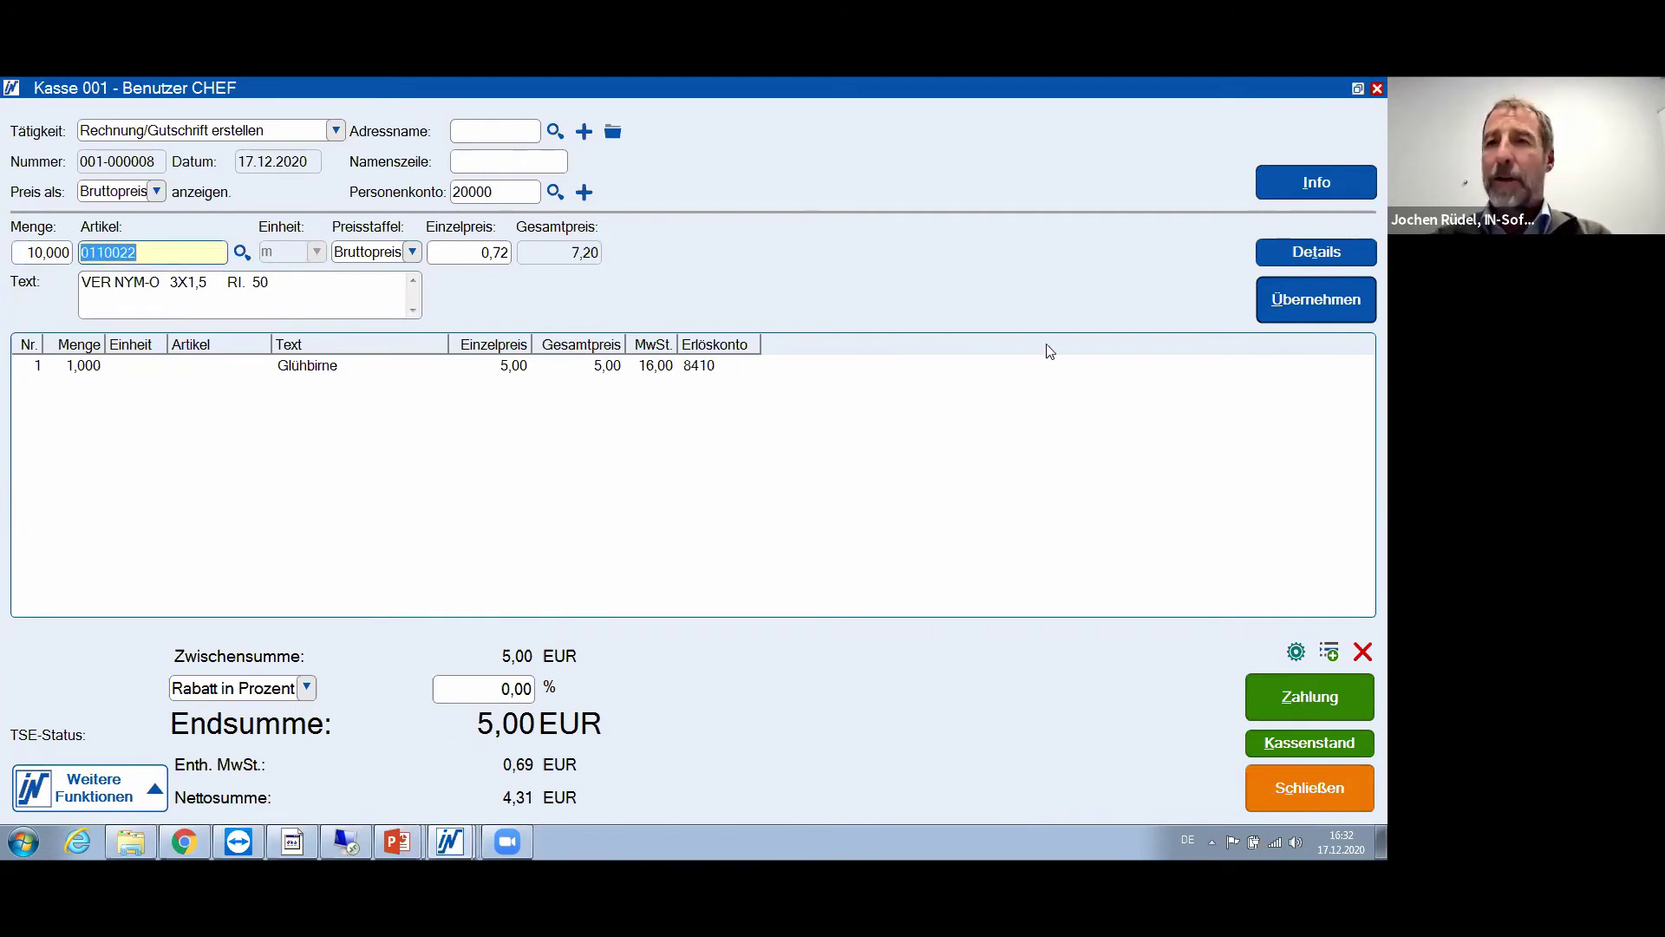
left_click(1313, 300)
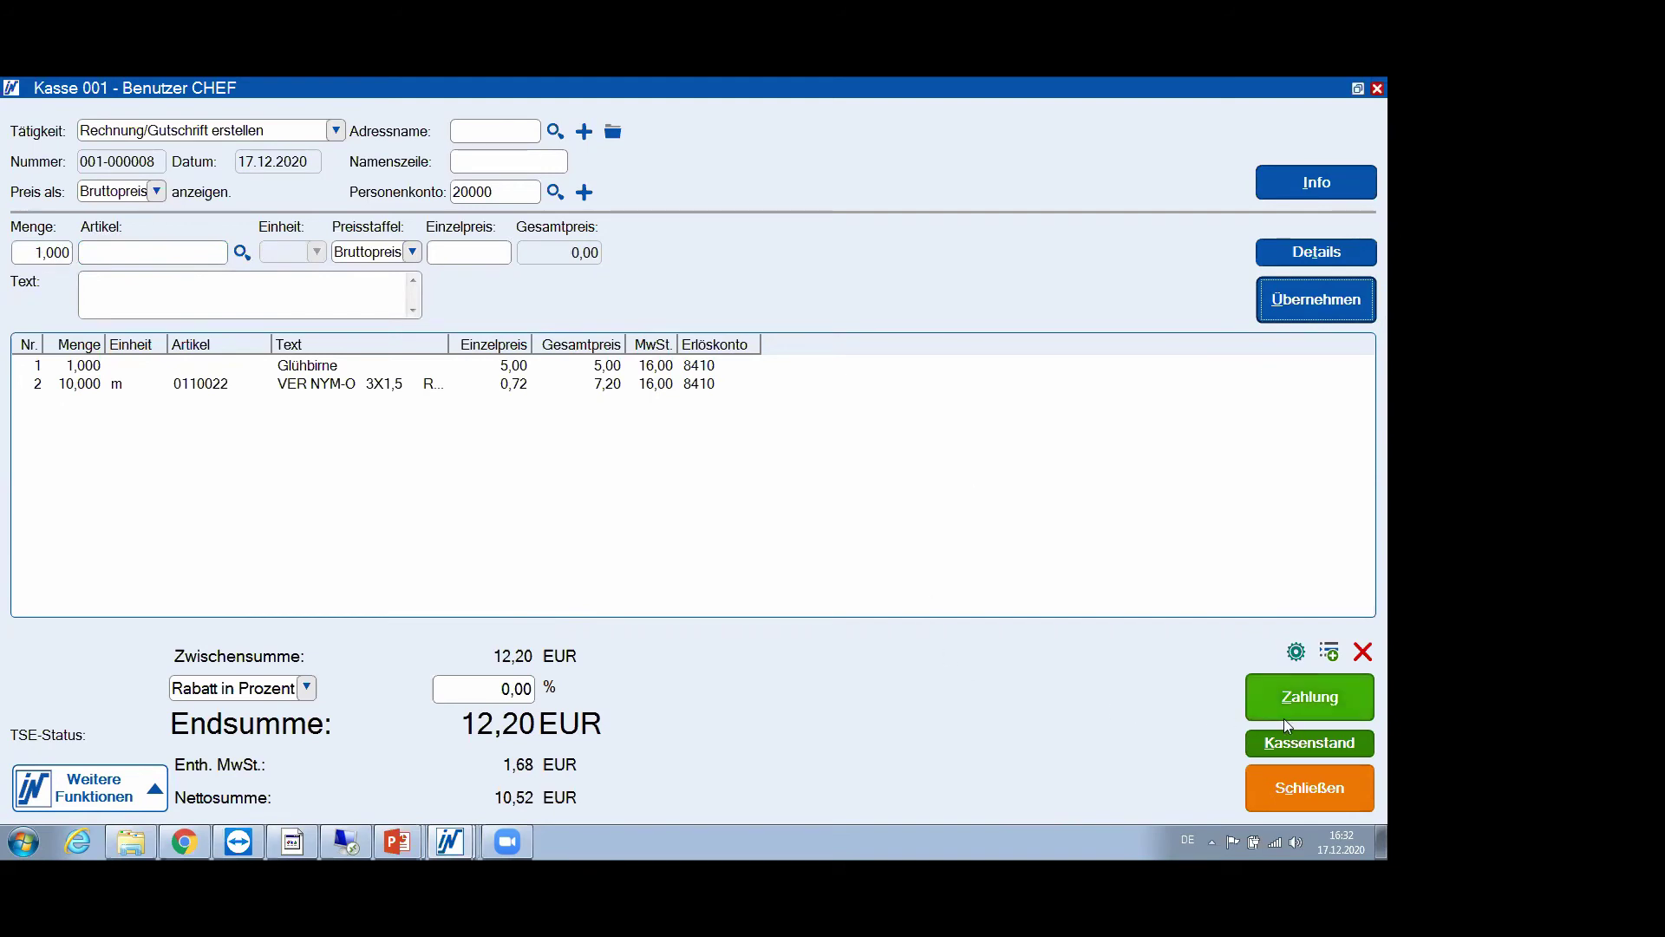
Start the invoice payment with payment method Barzahlung and set the amount given to 20 EUR
left_click(1322, 699)
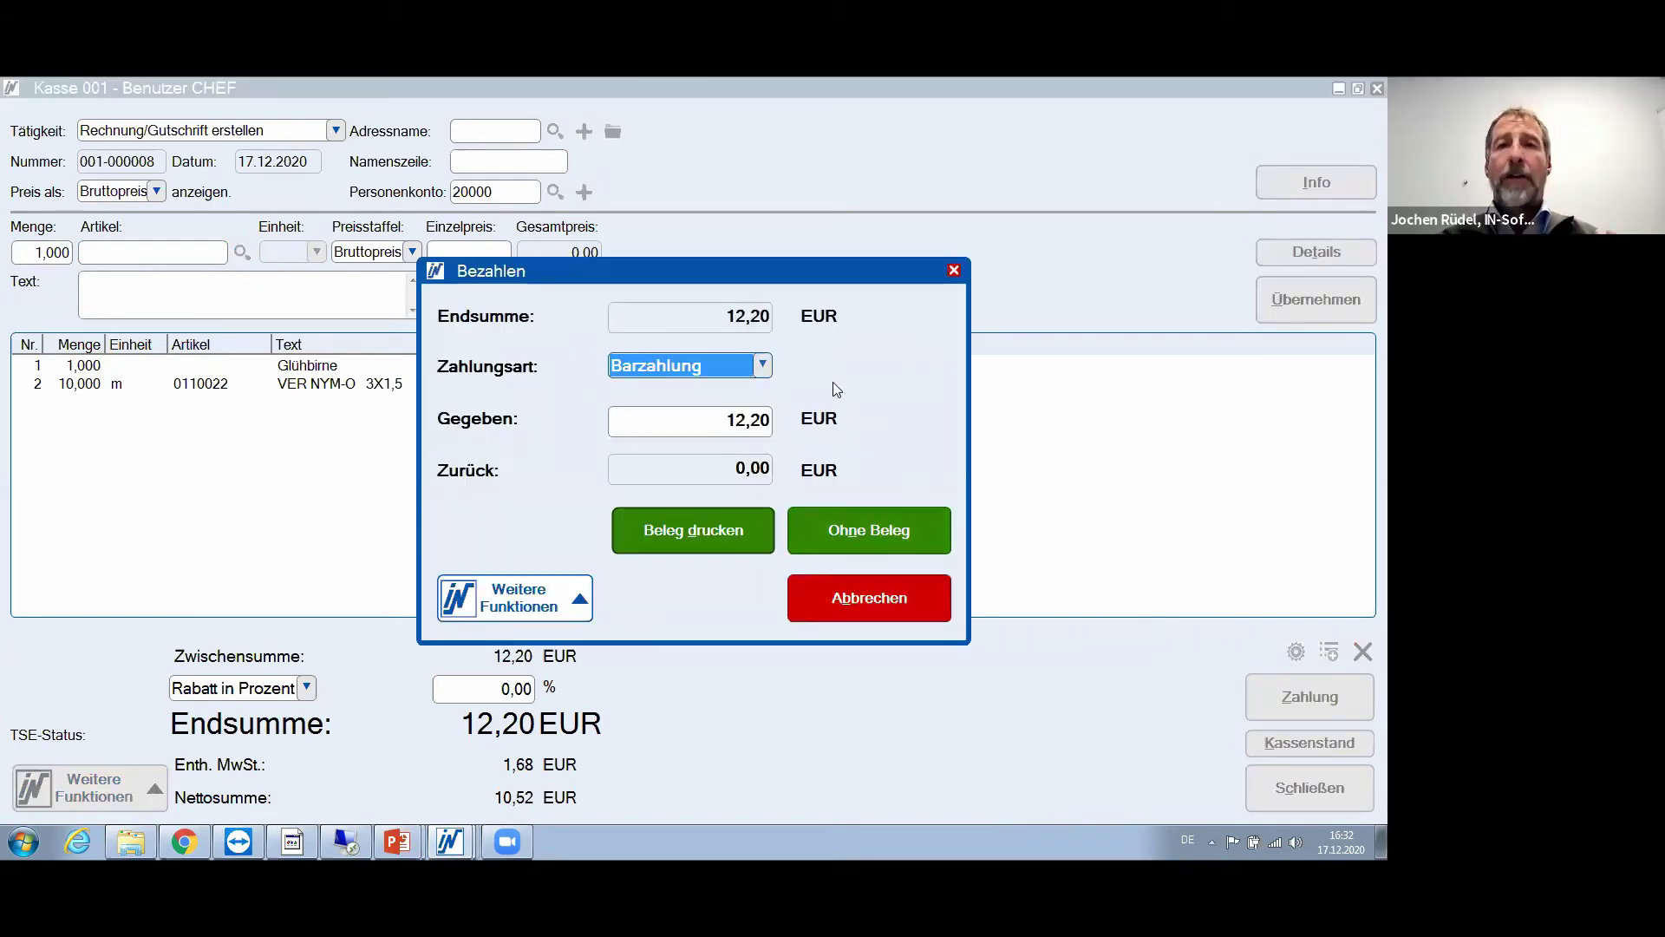
left_click(763, 365)
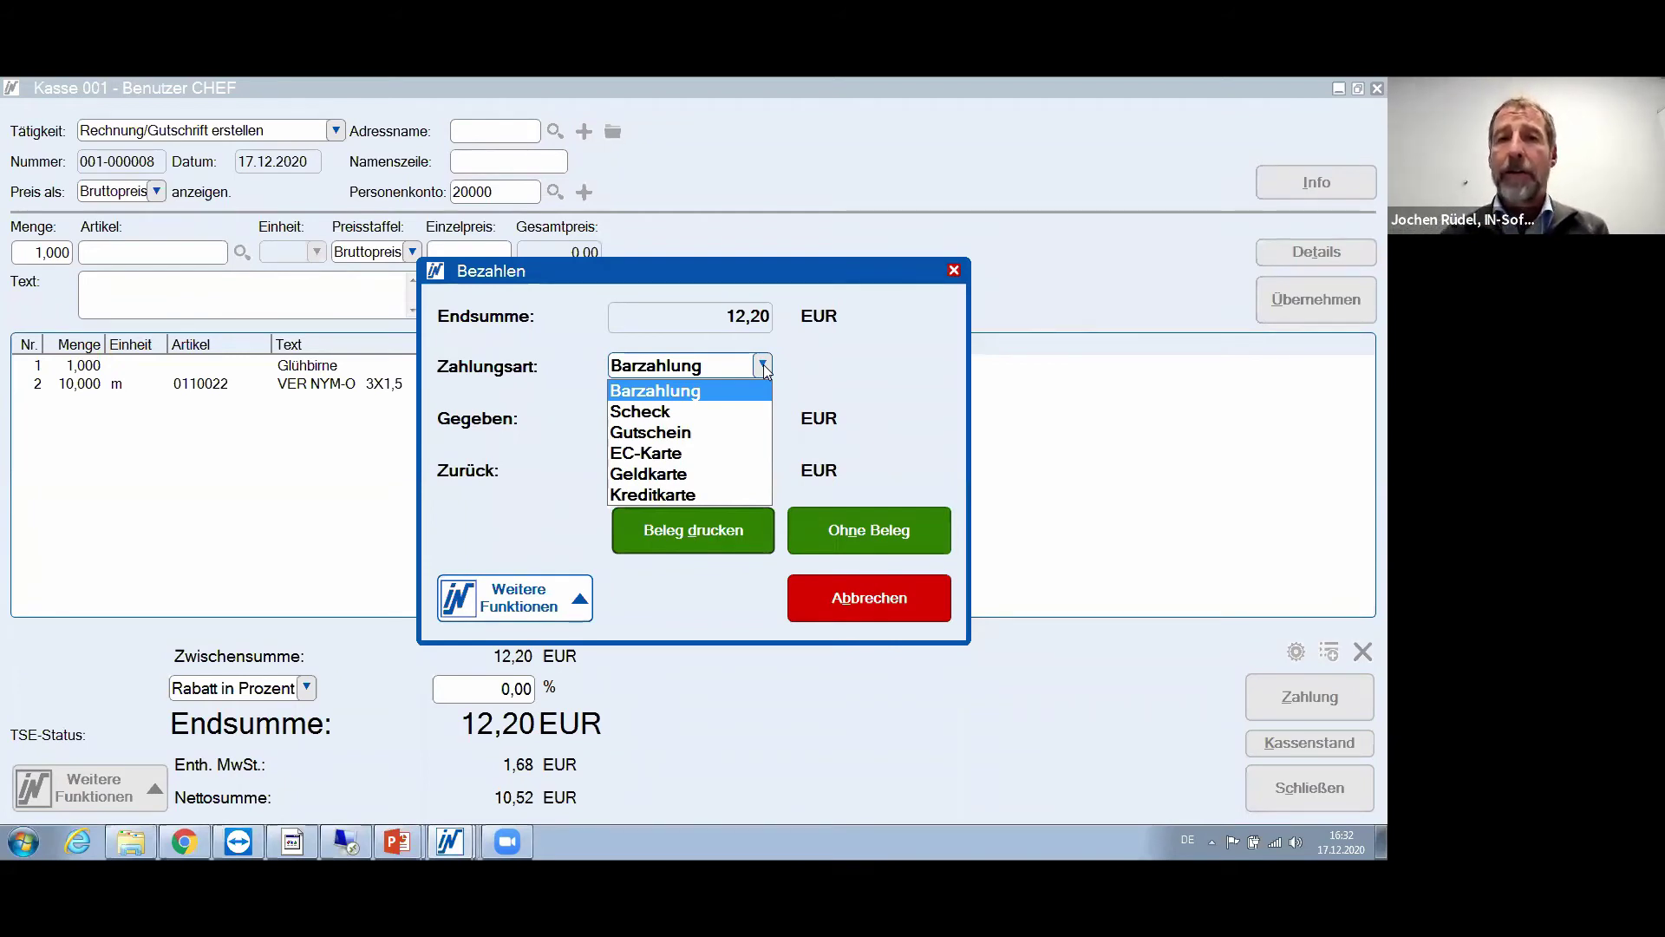
left_click(745, 390)
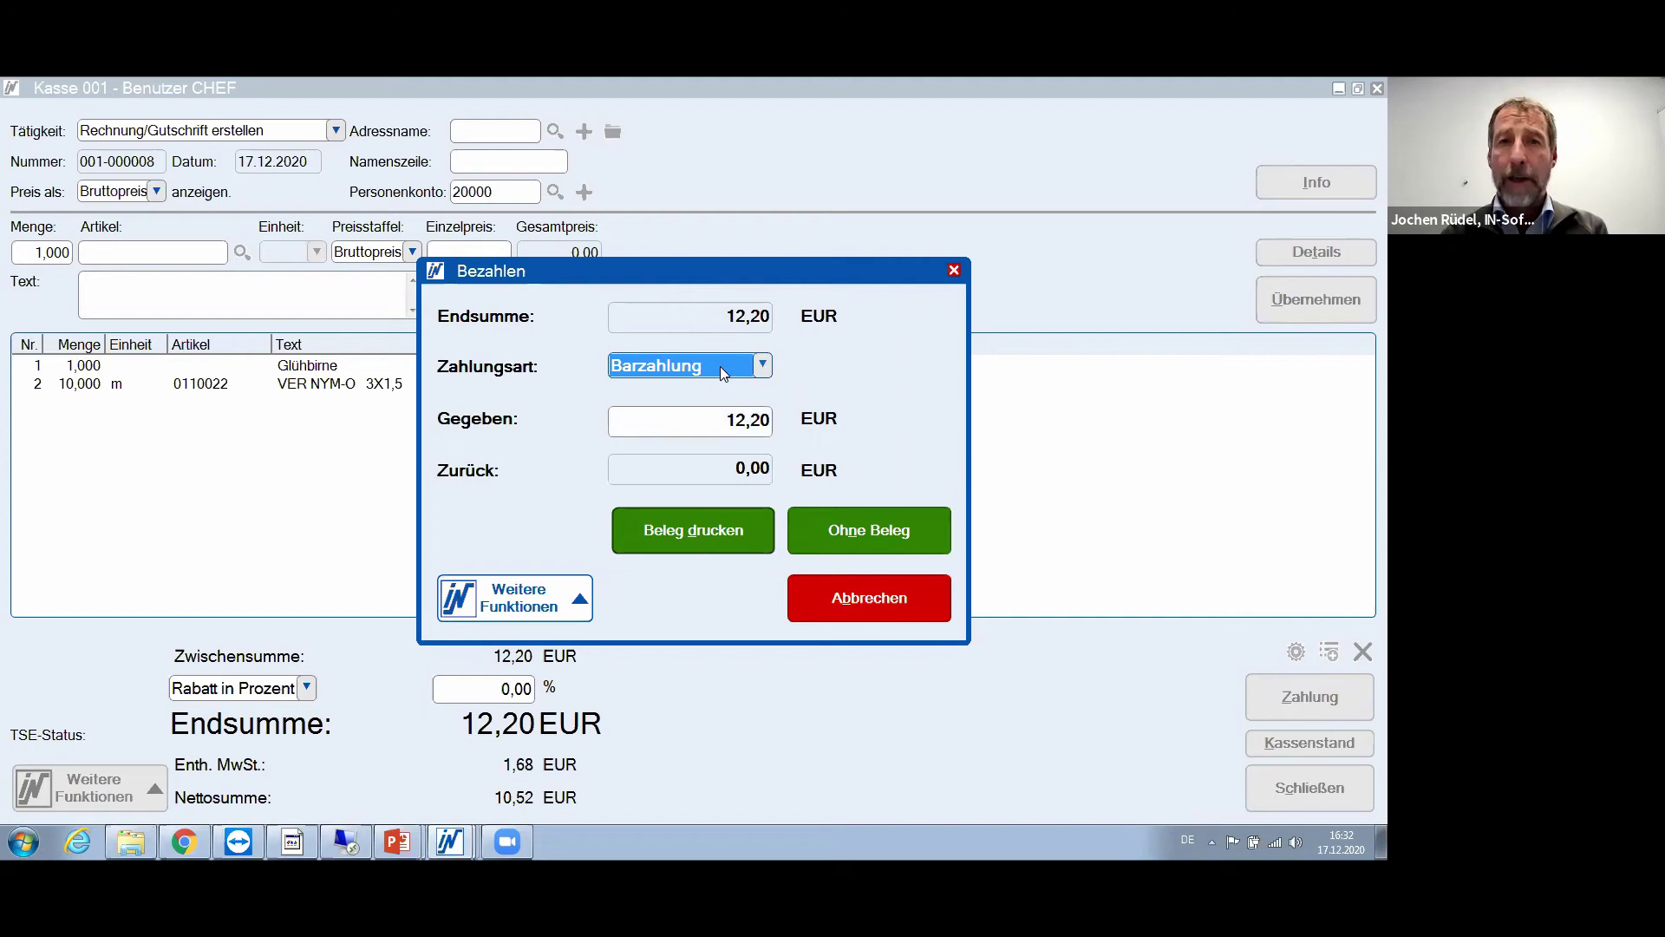
left_click(728, 425)
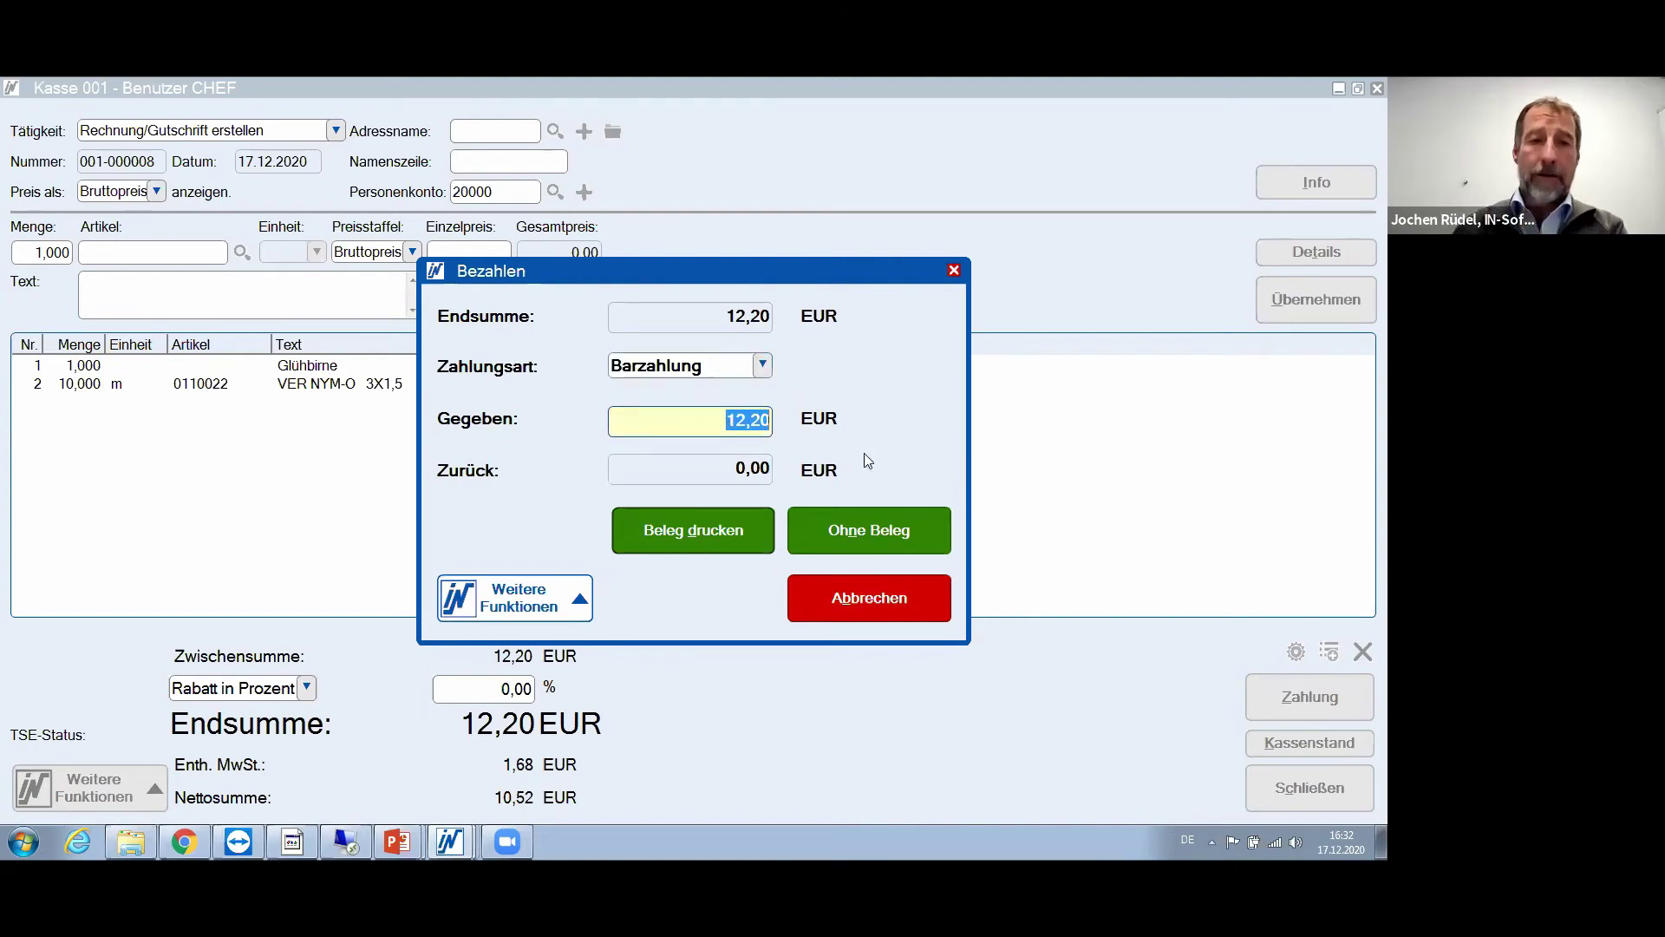
type("20")
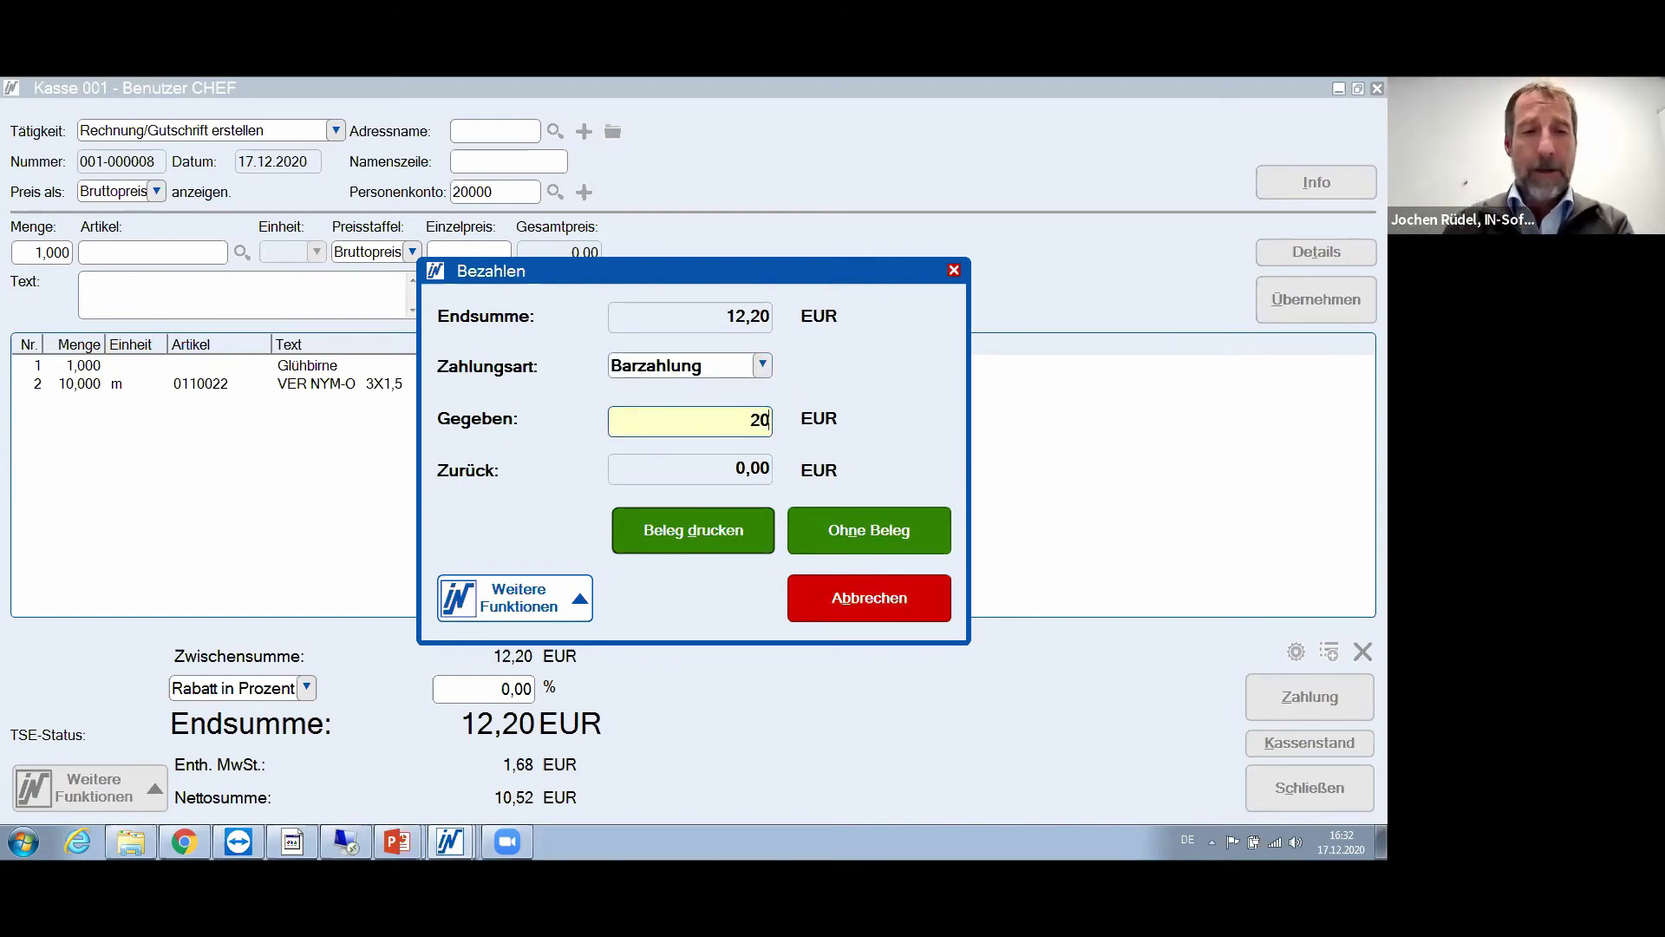
key("Return")
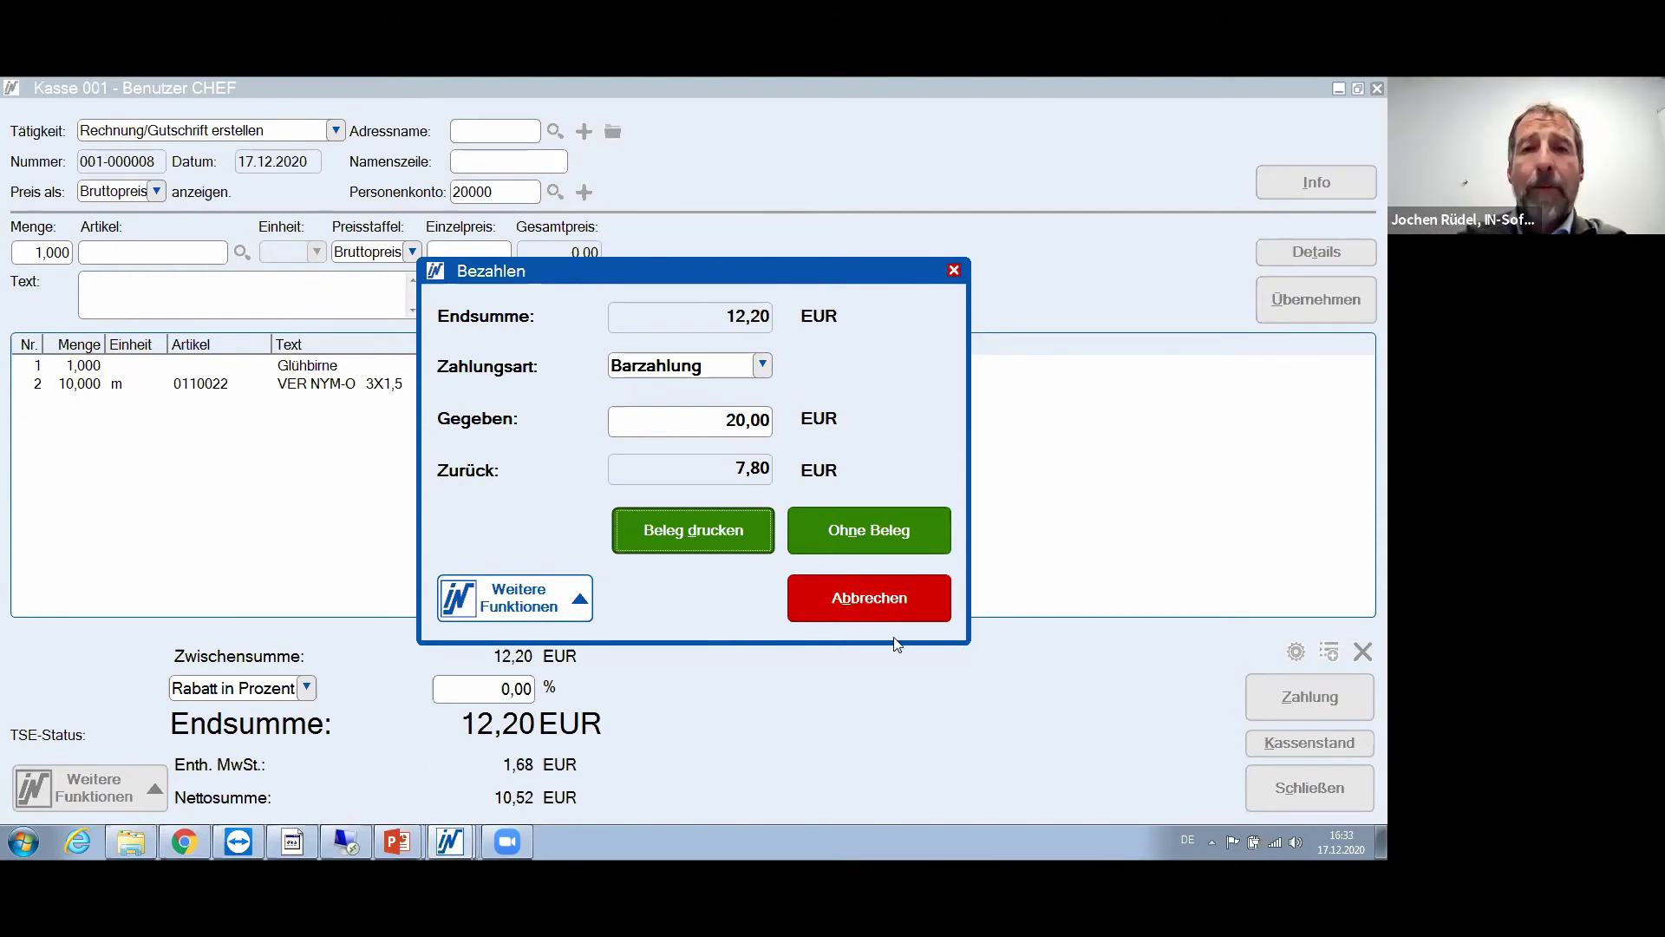
Decline finishing the payment without a receipt, and check the Kassenrechnung in the page preview and print it
left_click(873, 530)
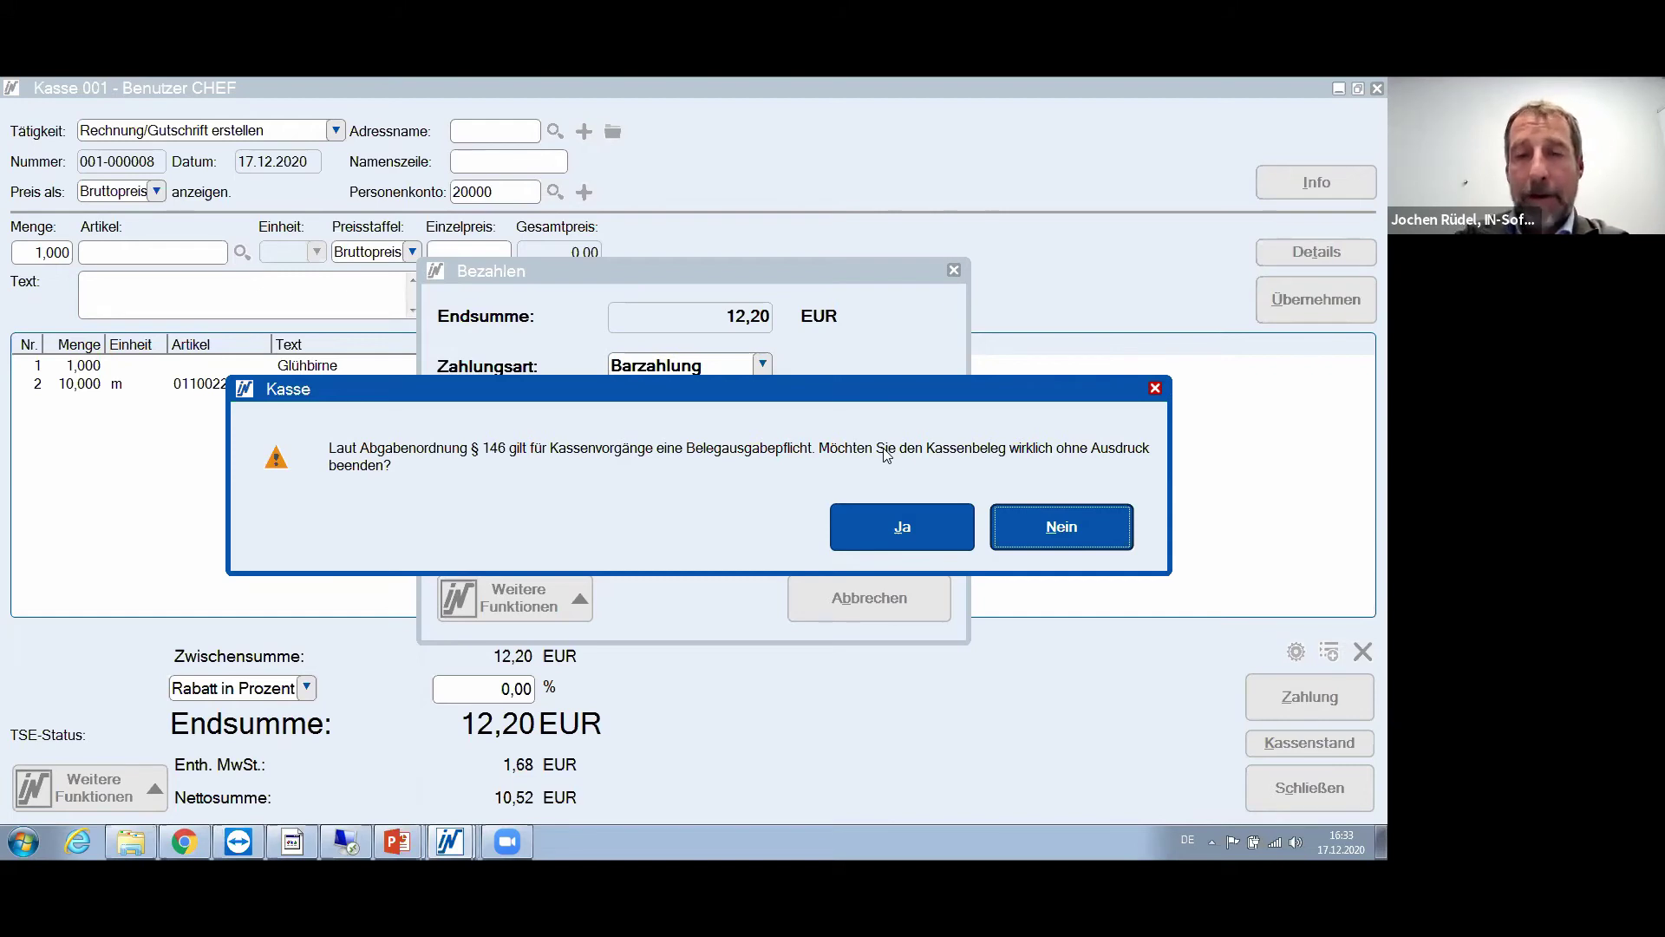
left_click(1063, 531)
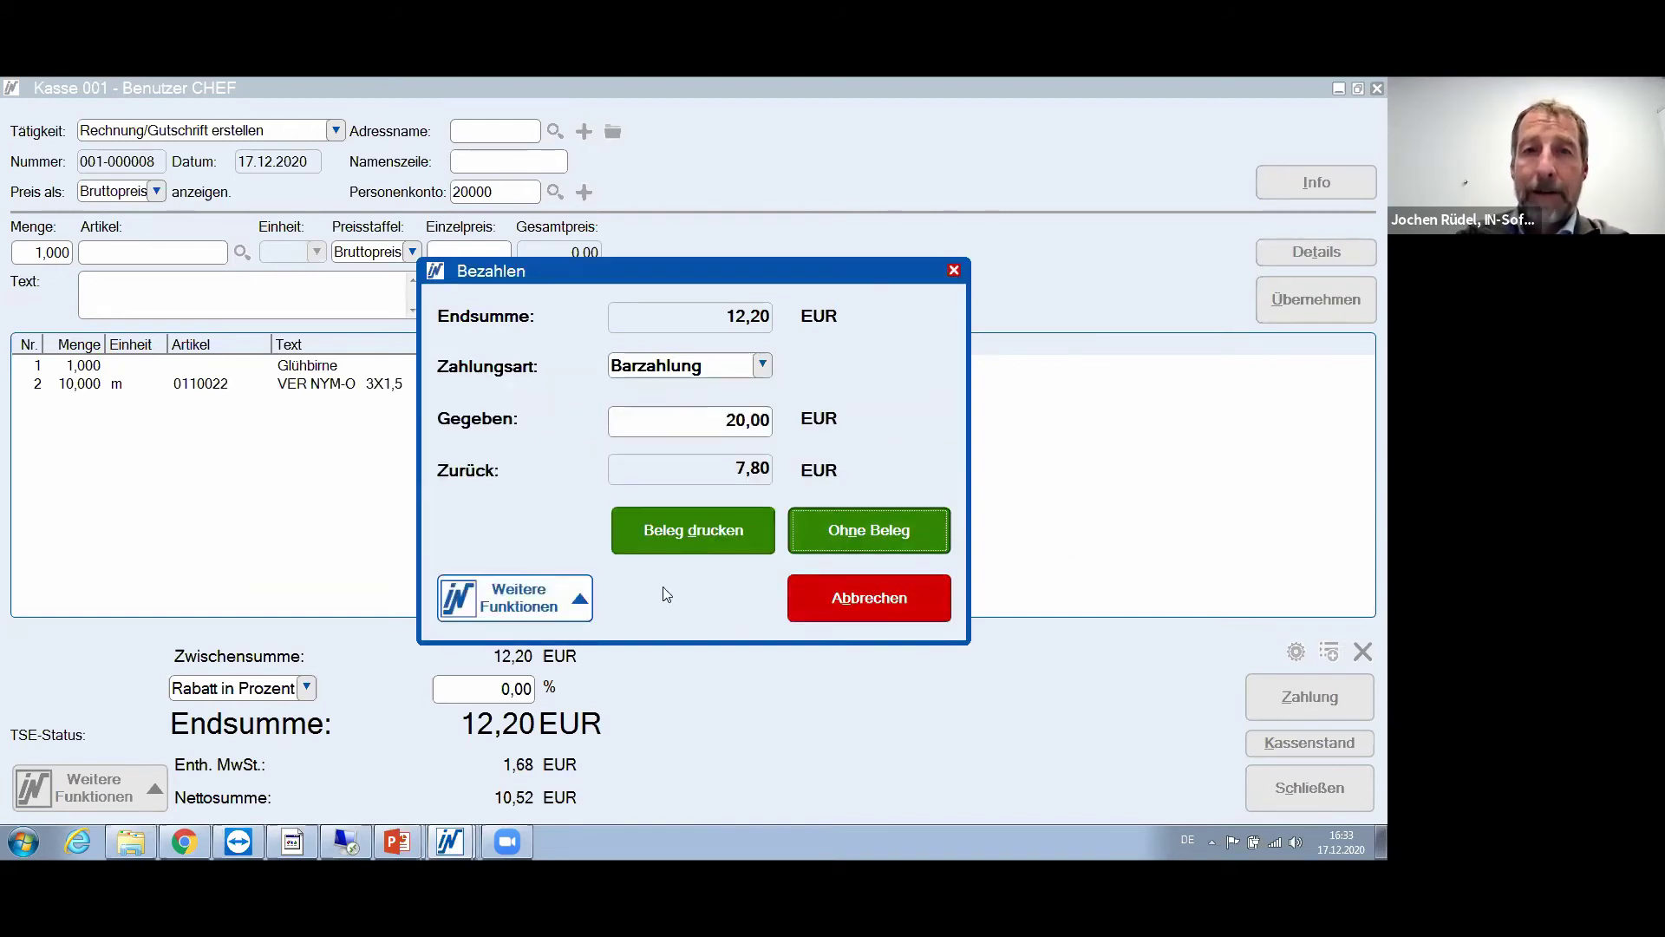
left_click(704, 527)
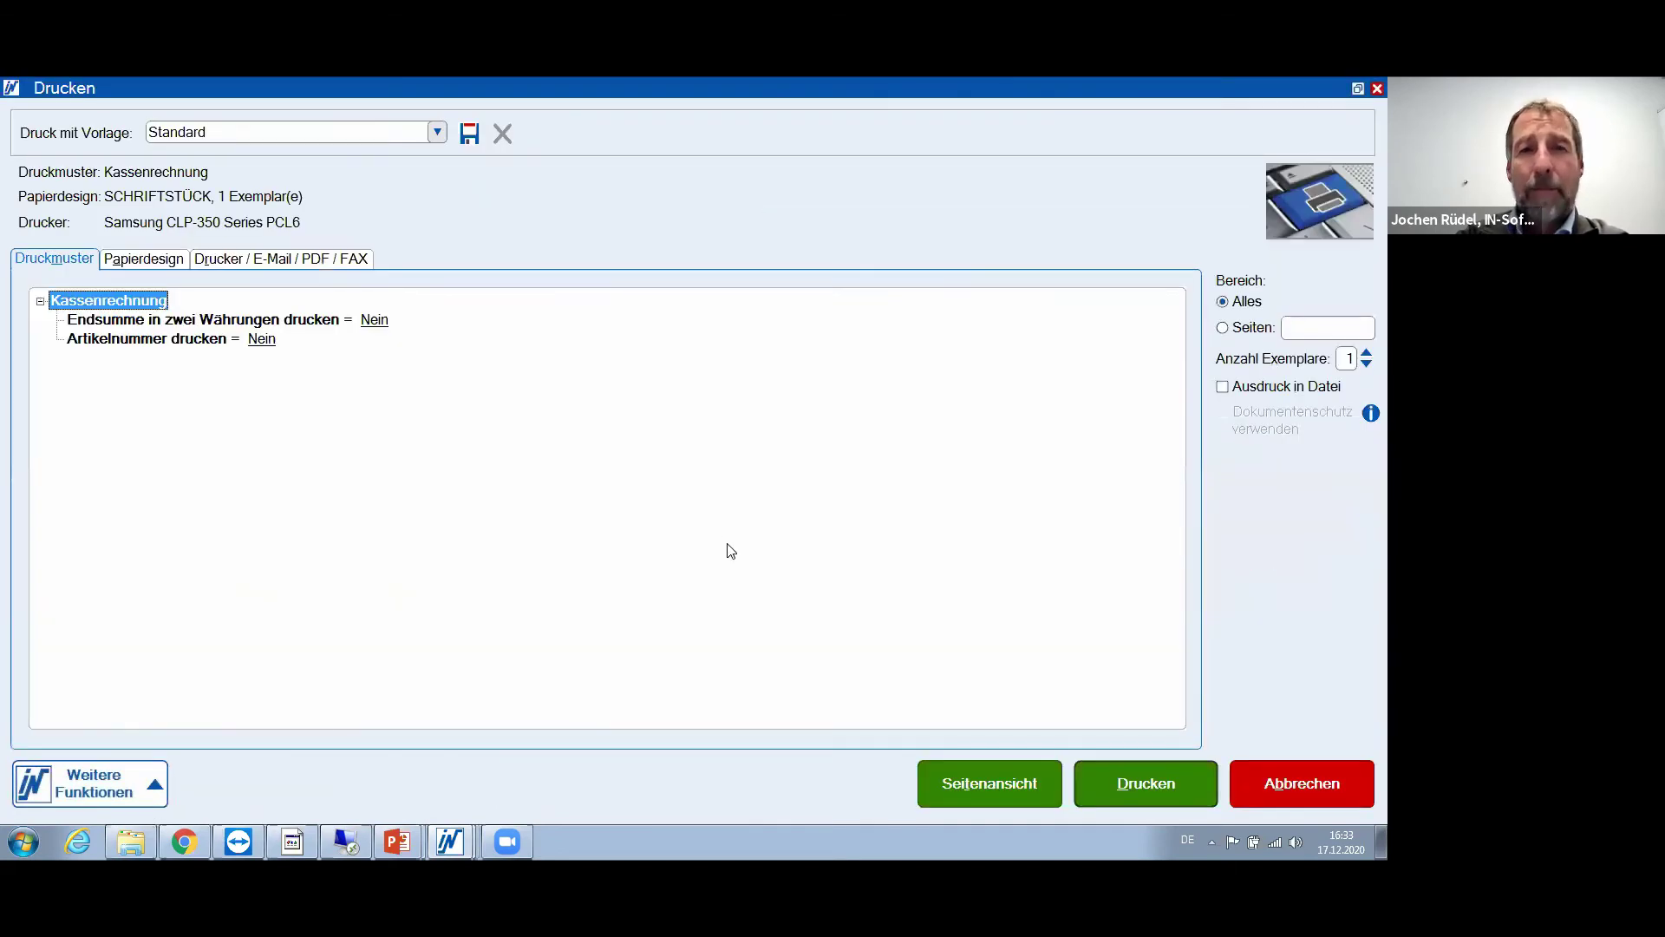
left_click(973, 776)
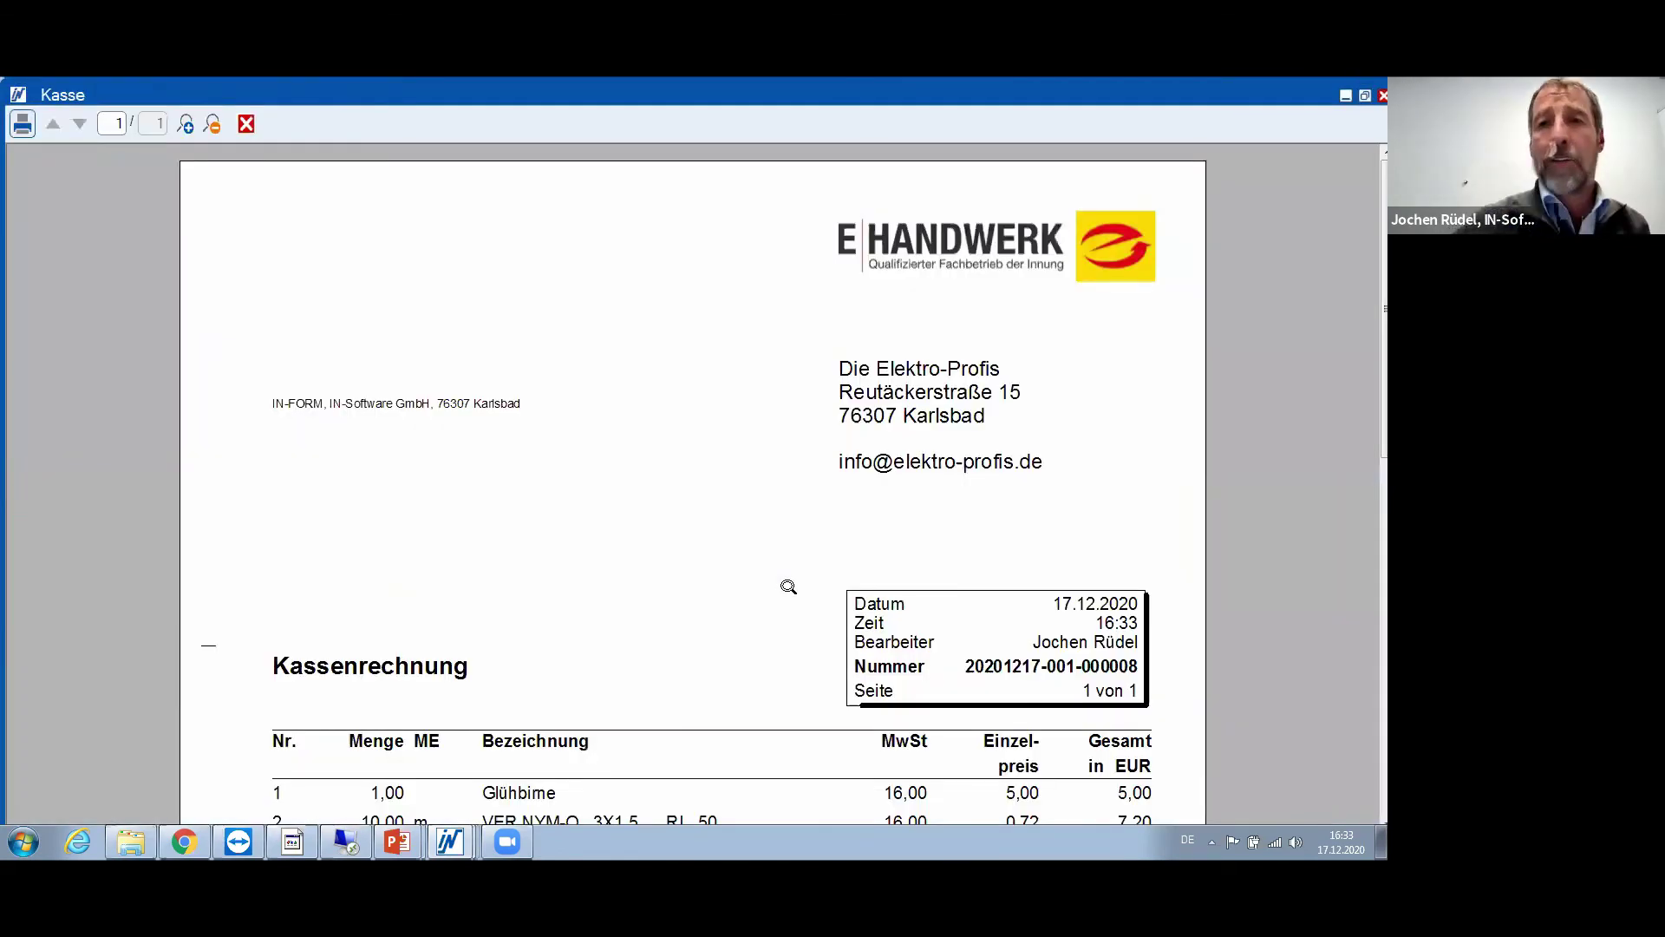
scroll(789, 587, "down", 2)
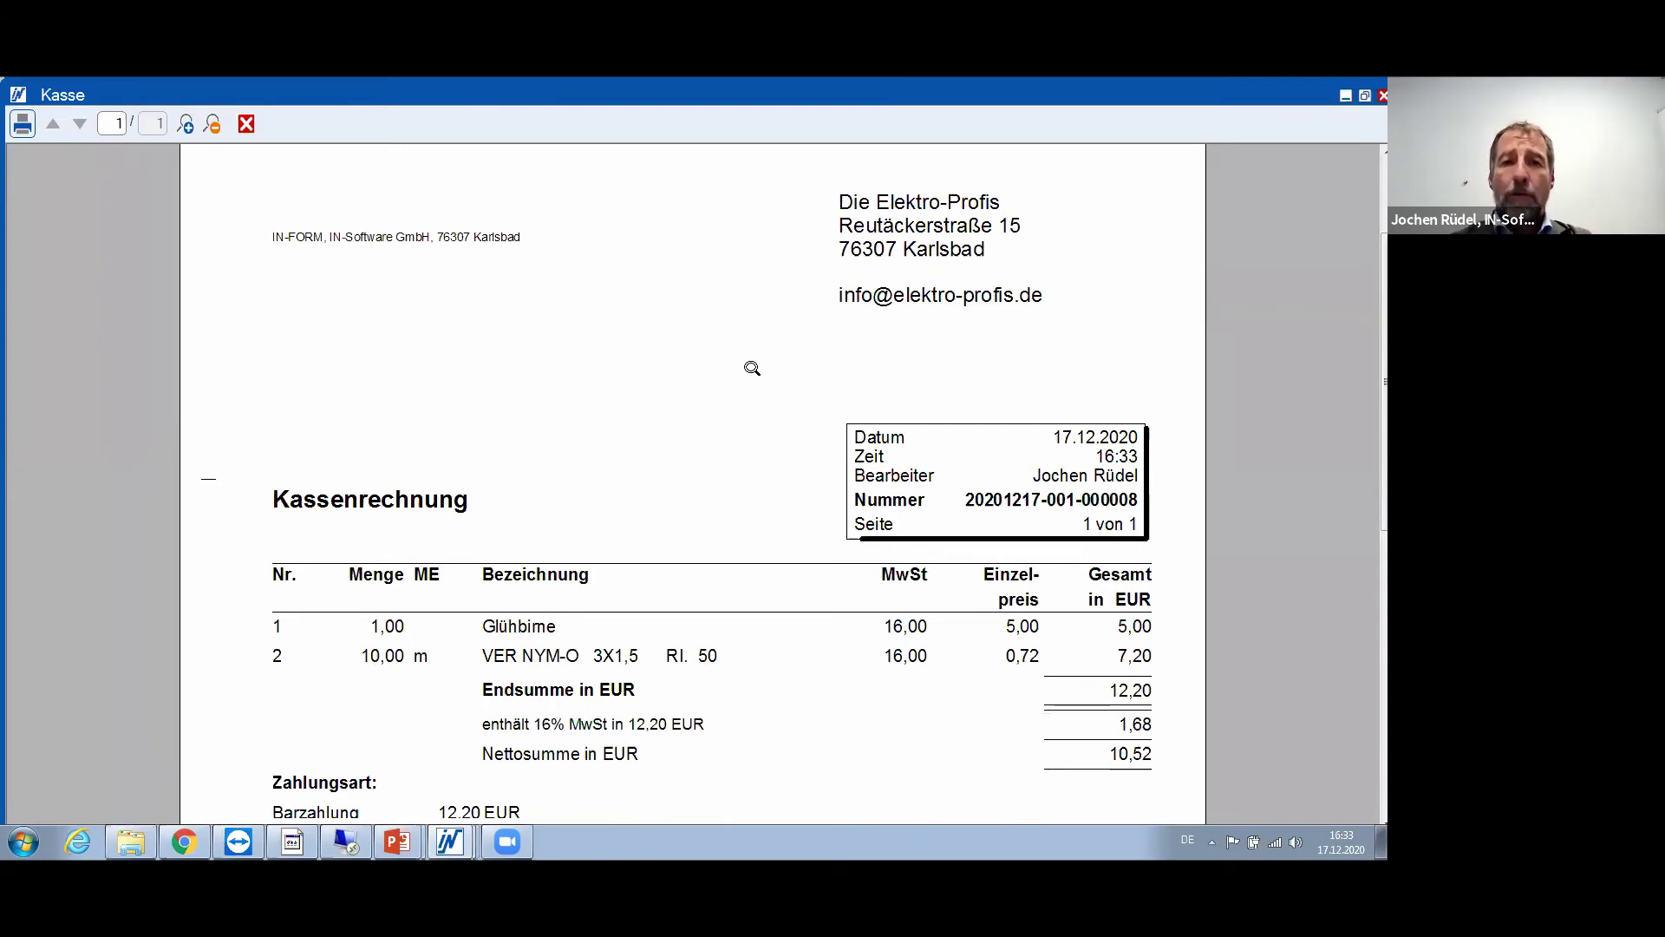
scroll(752, 368, "down", 3)
scroll(752, 368, "down", 1)
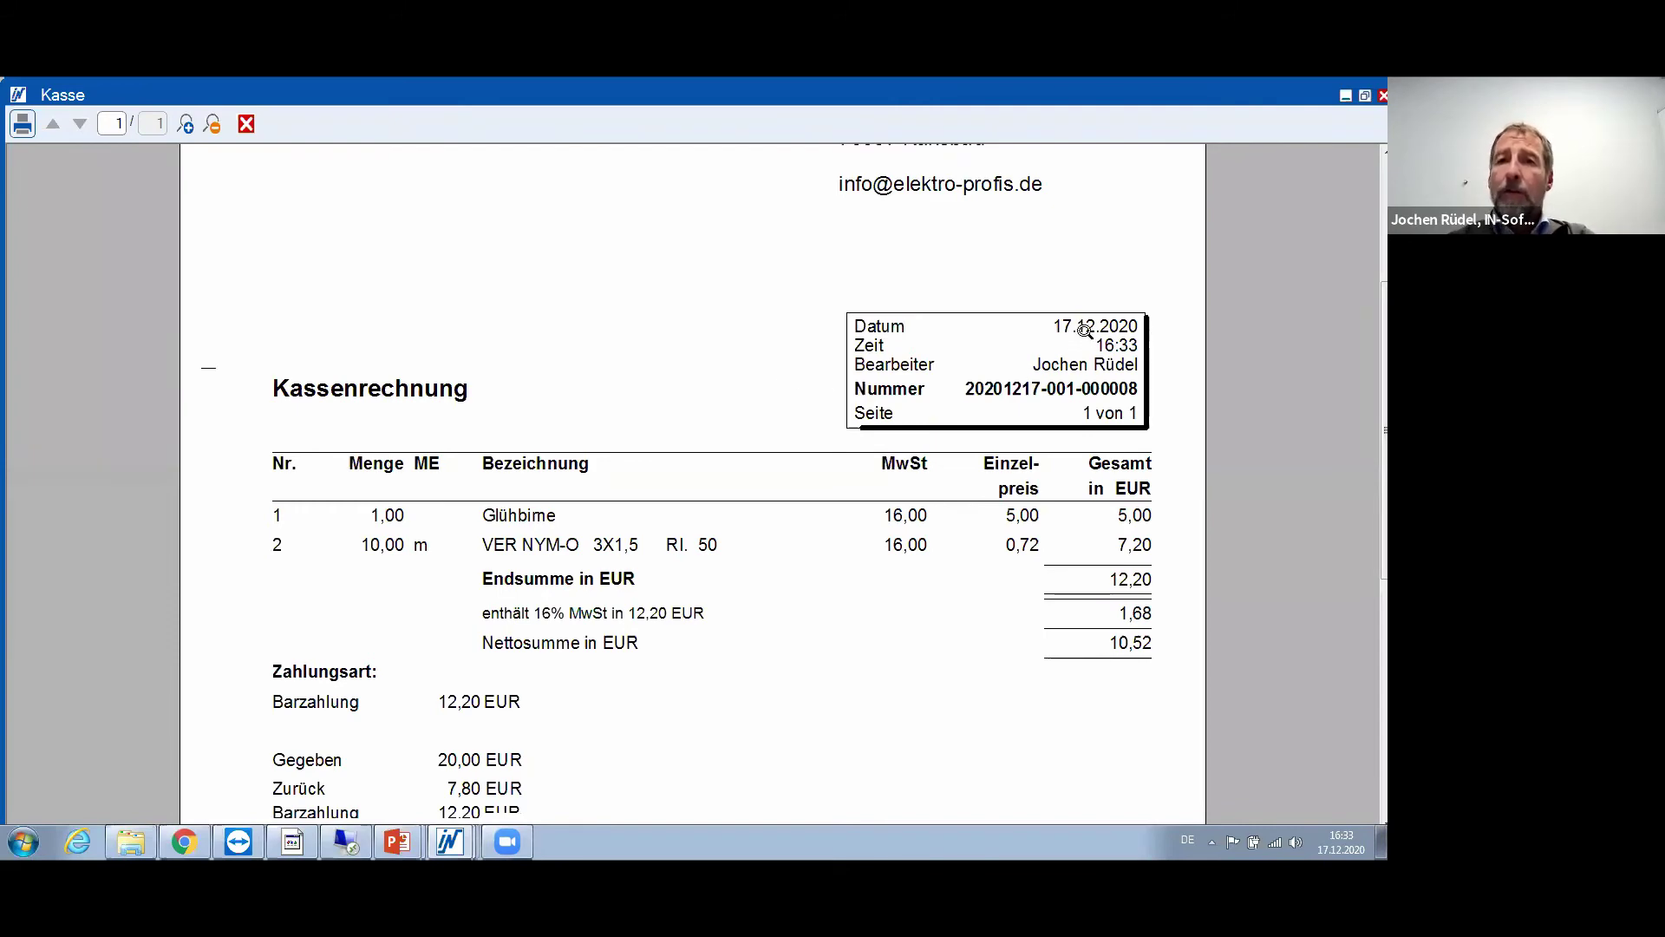
scroll(634, 389, "down", 3)
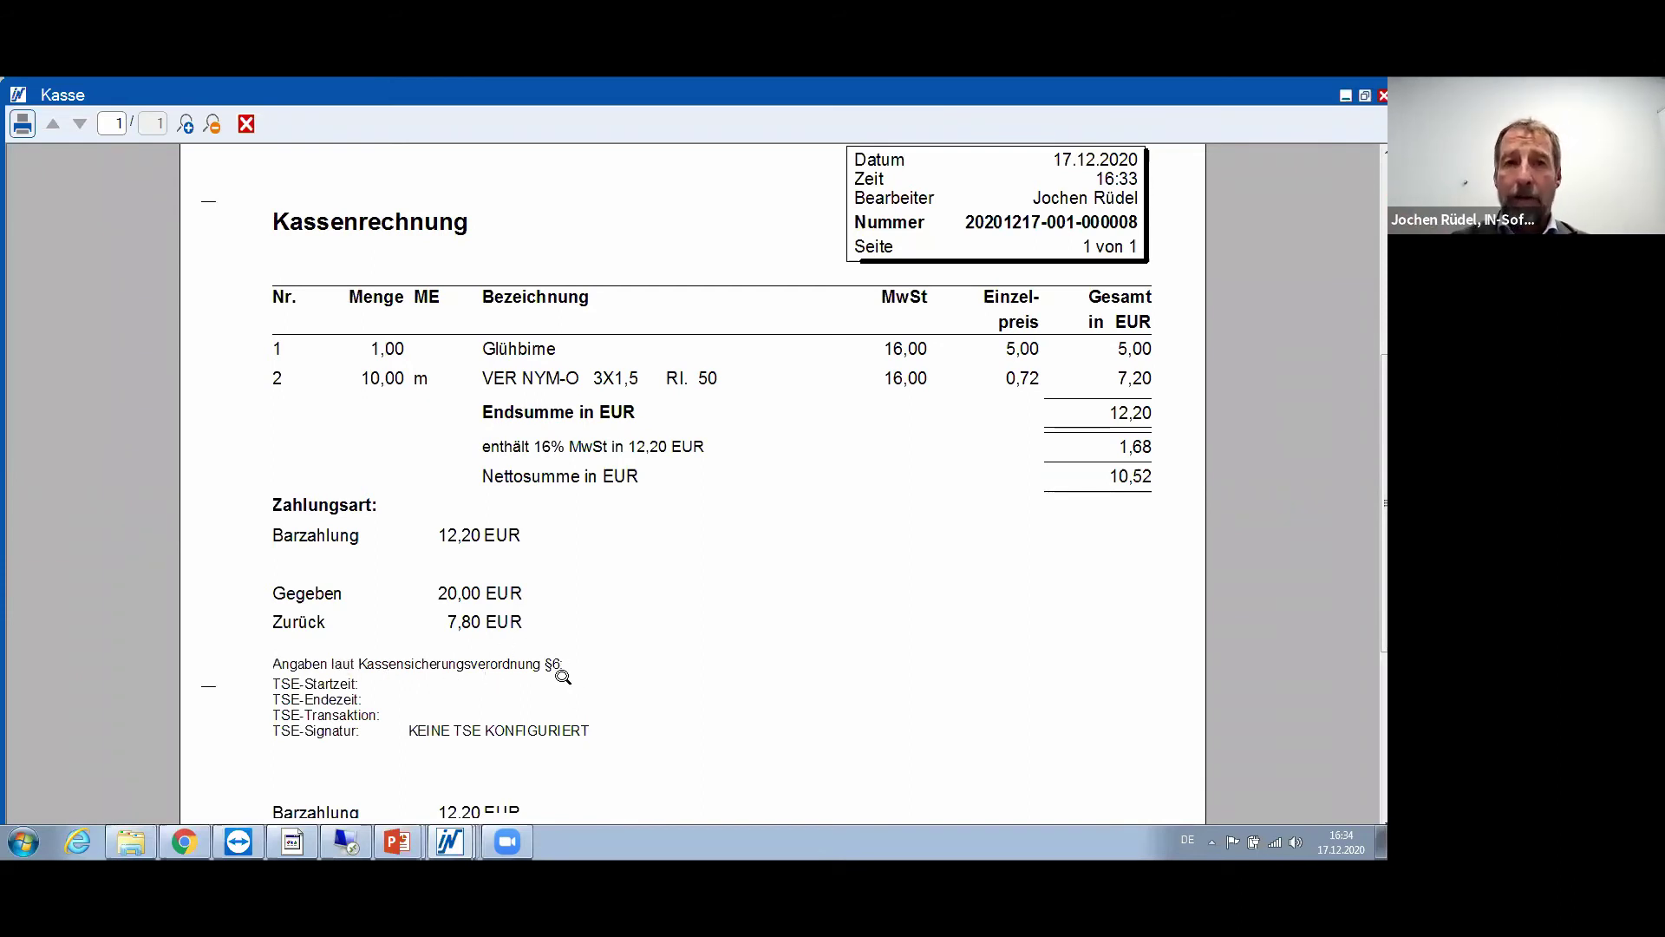
left_click(21, 126)
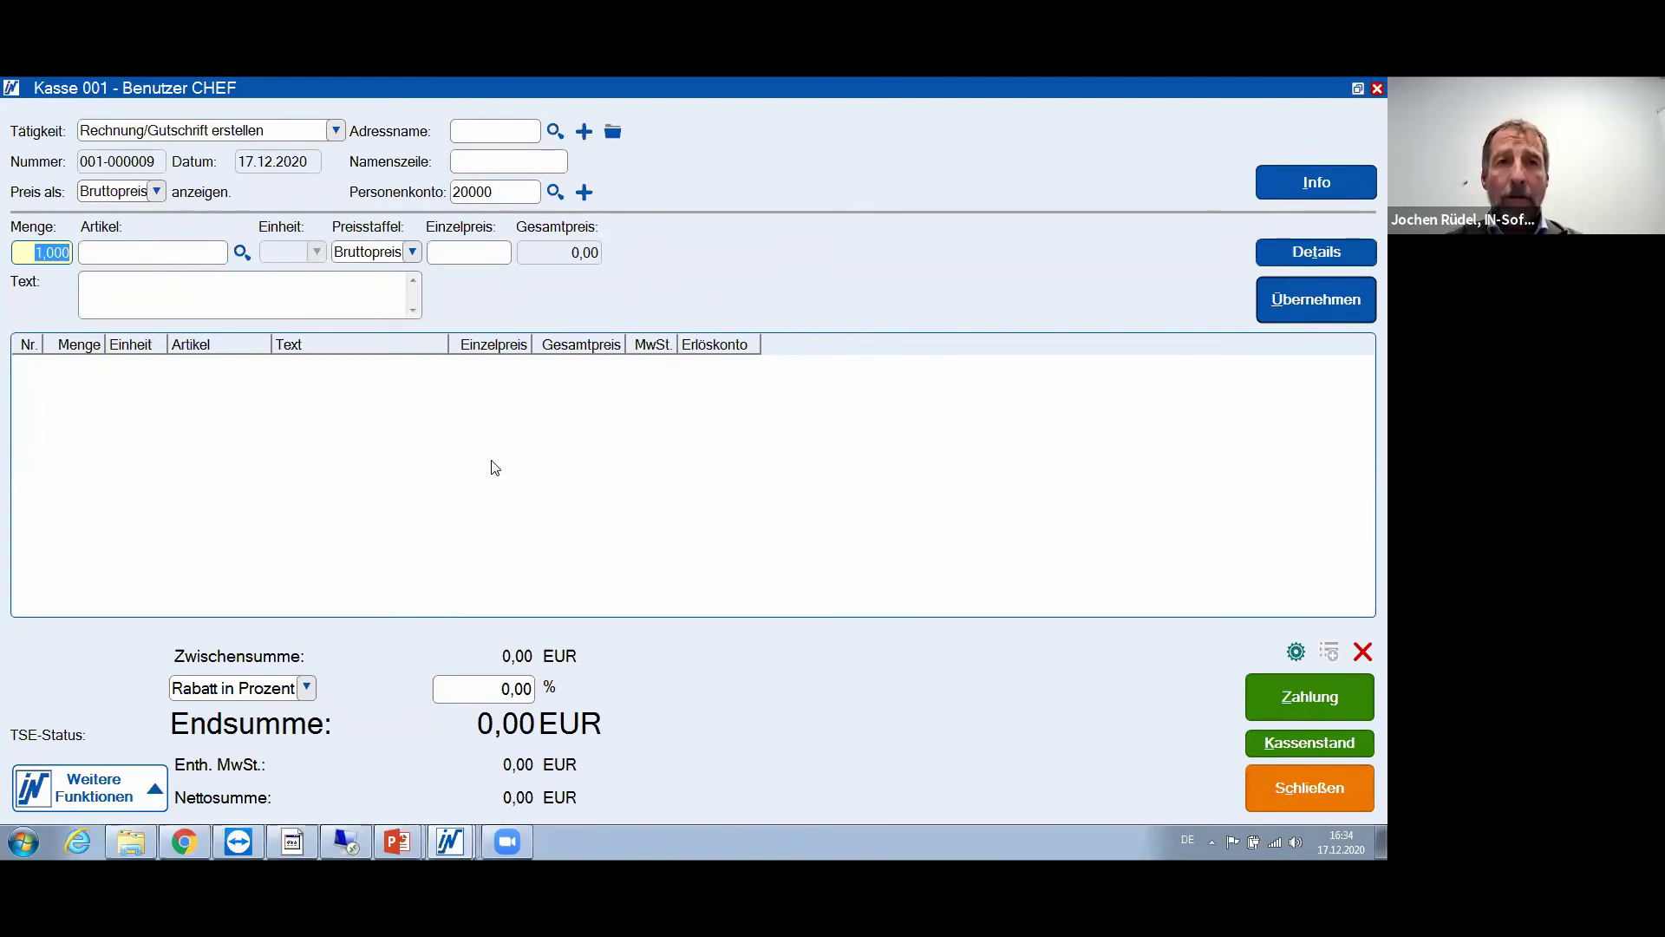
Set the till activity to Beleg aus Ordner zahlen and add the open Schlussrechnung R000373 with its full open amount
left_click(336, 131)
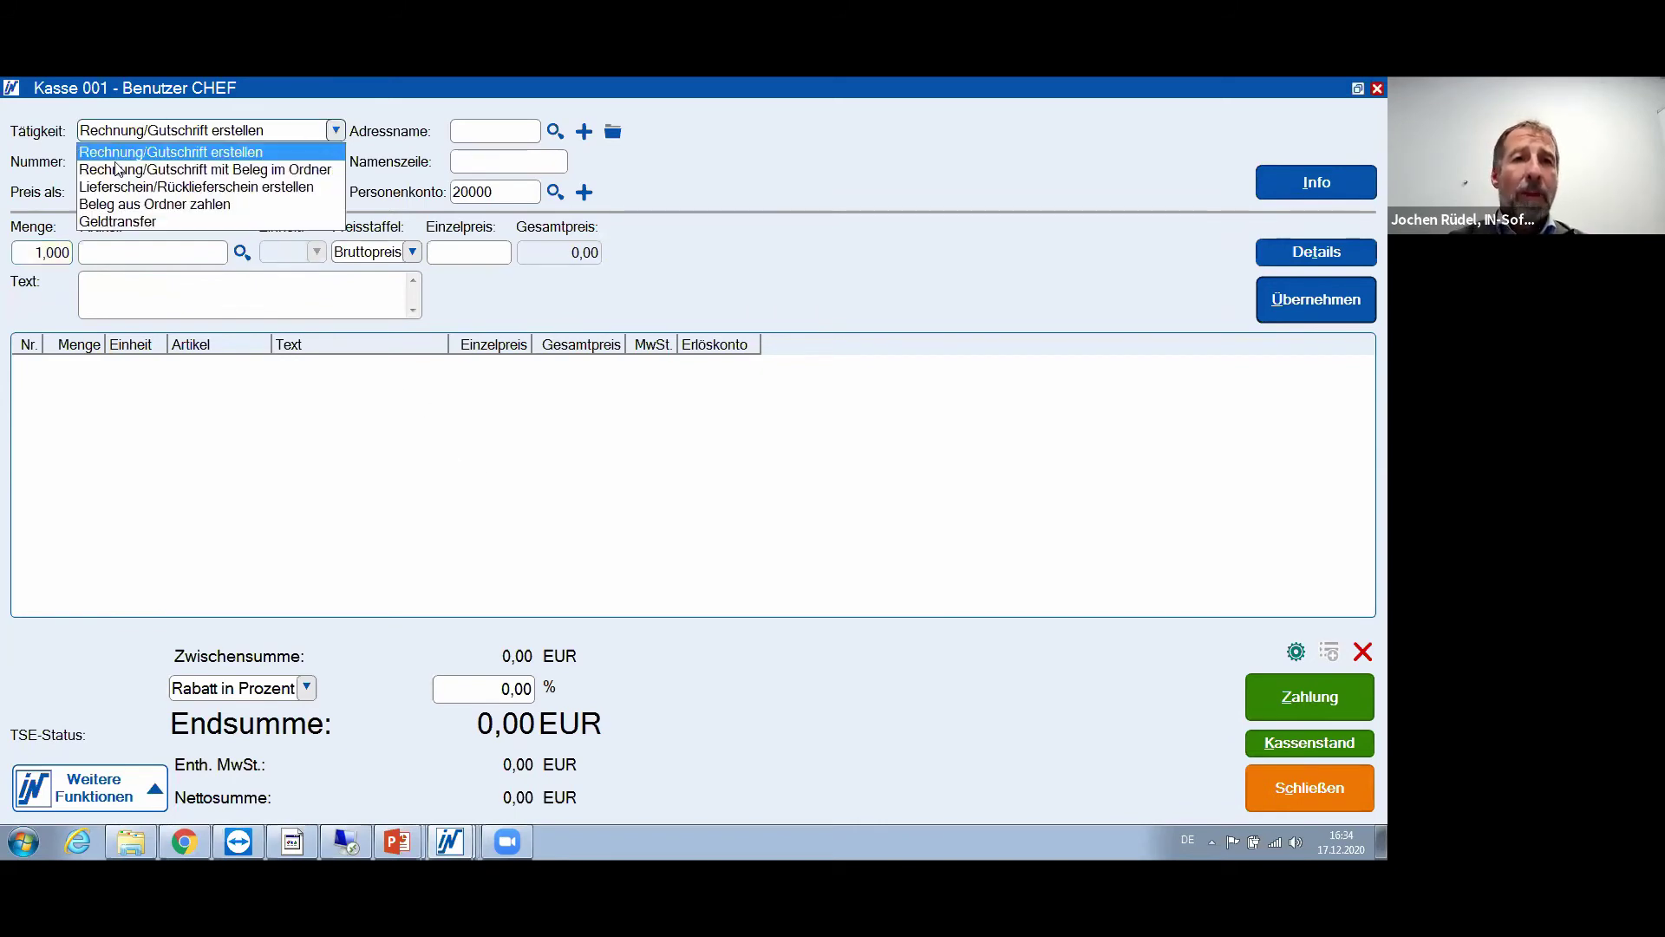
left_click(120, 205)
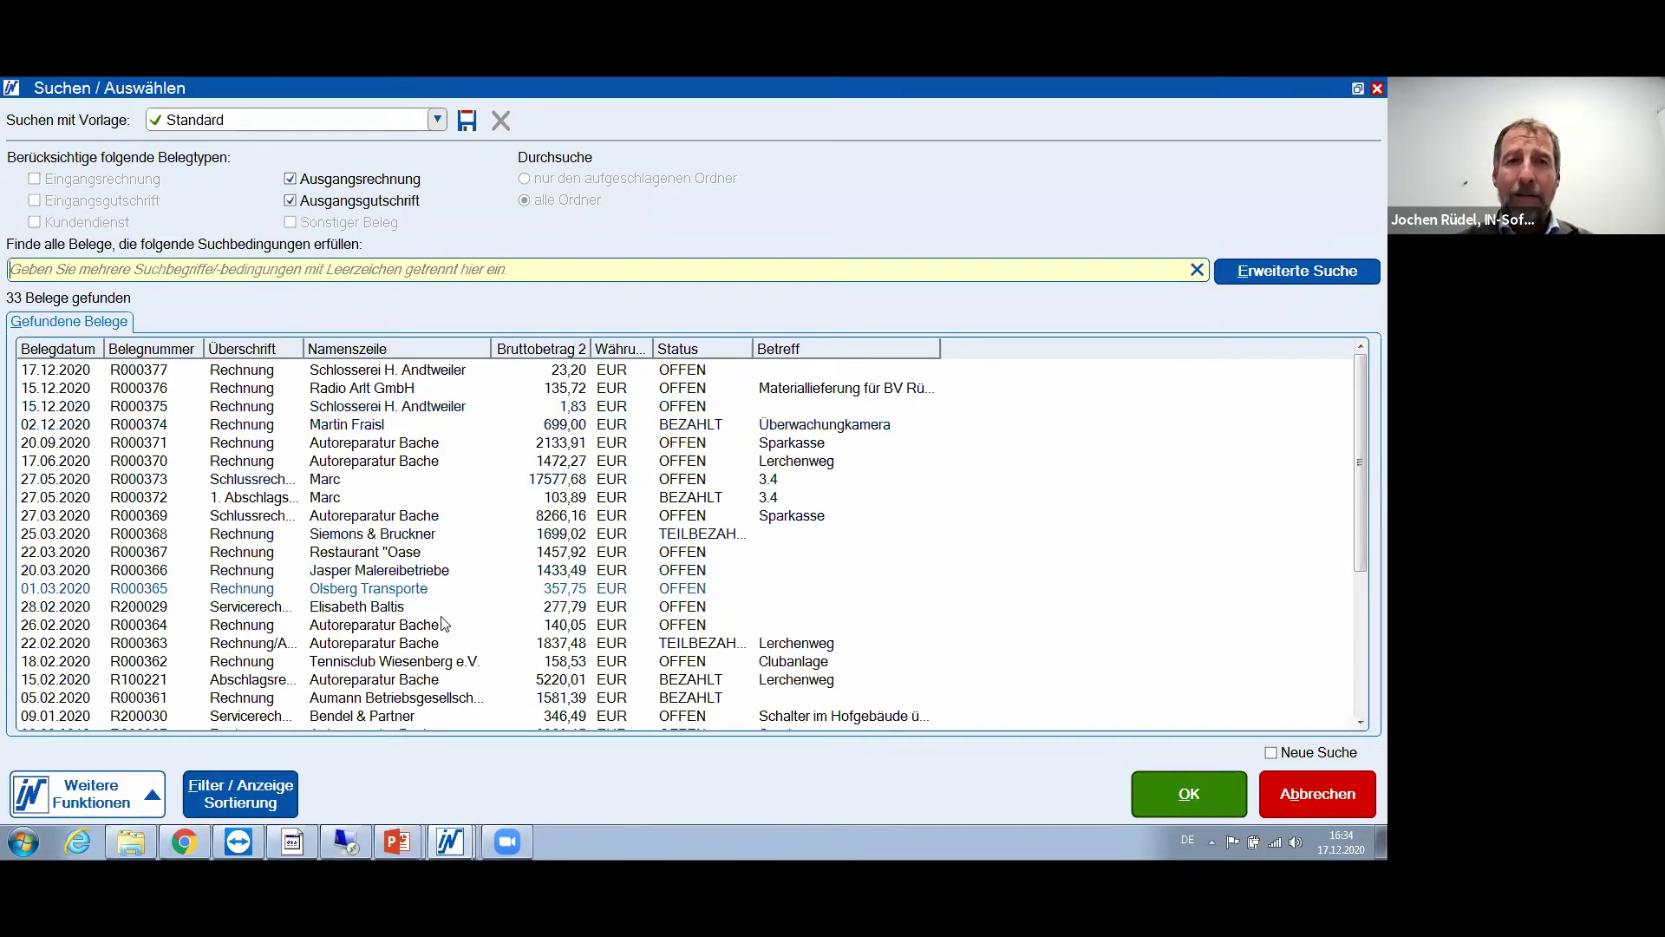
left_click(326, 501)
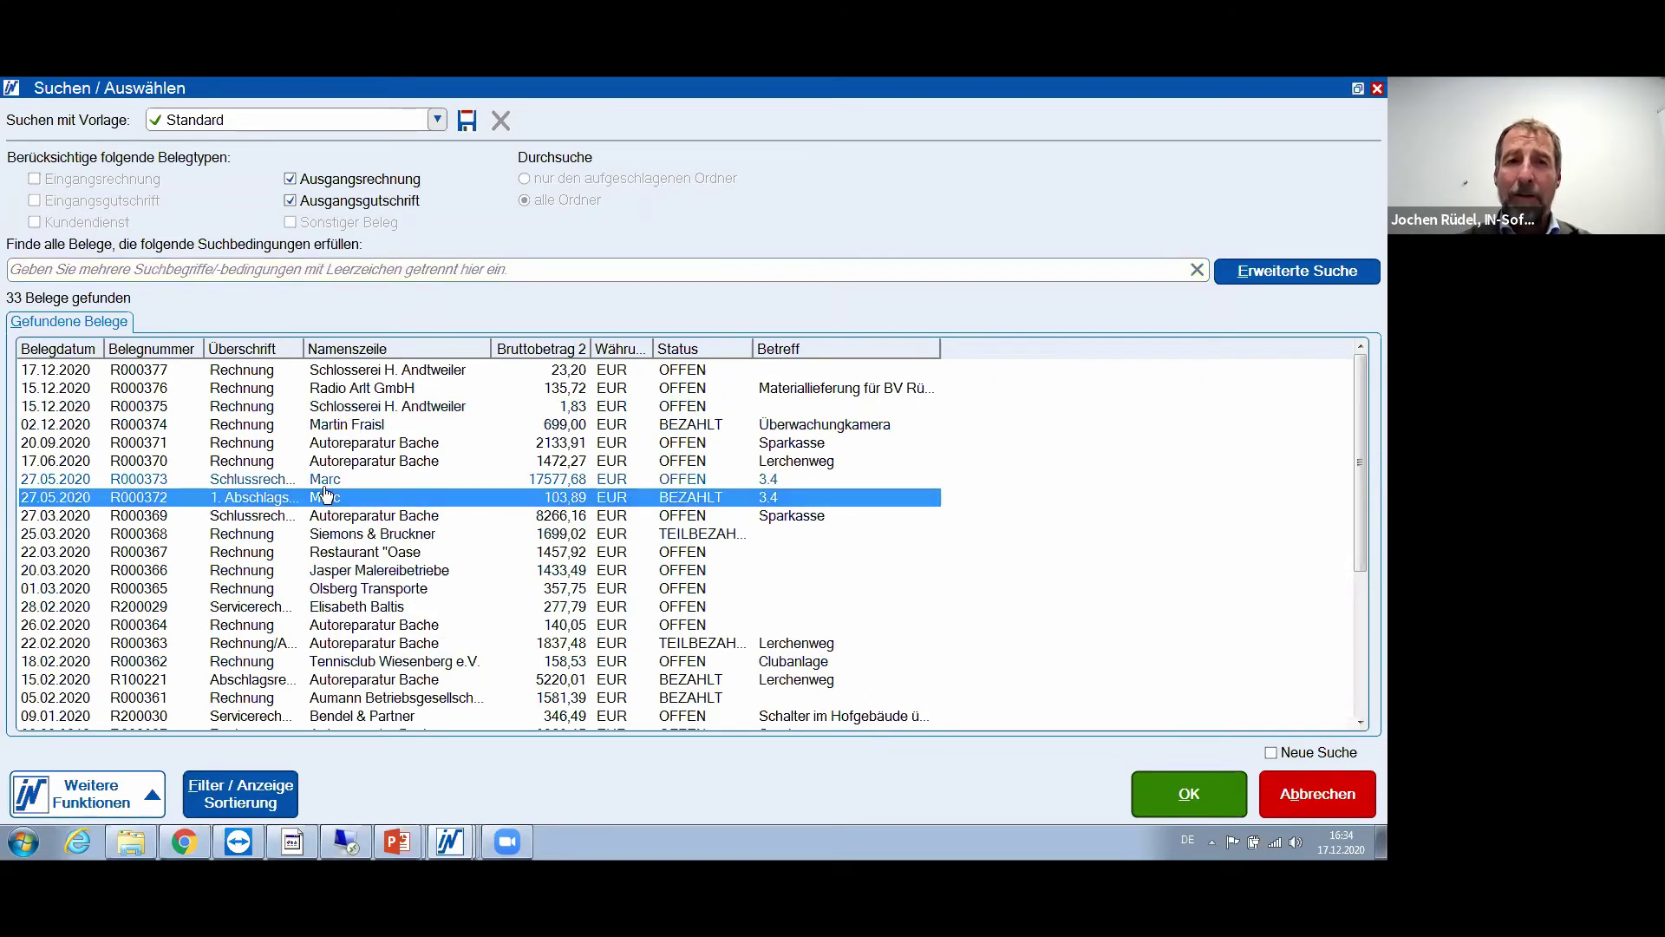
double_click(324, 483)
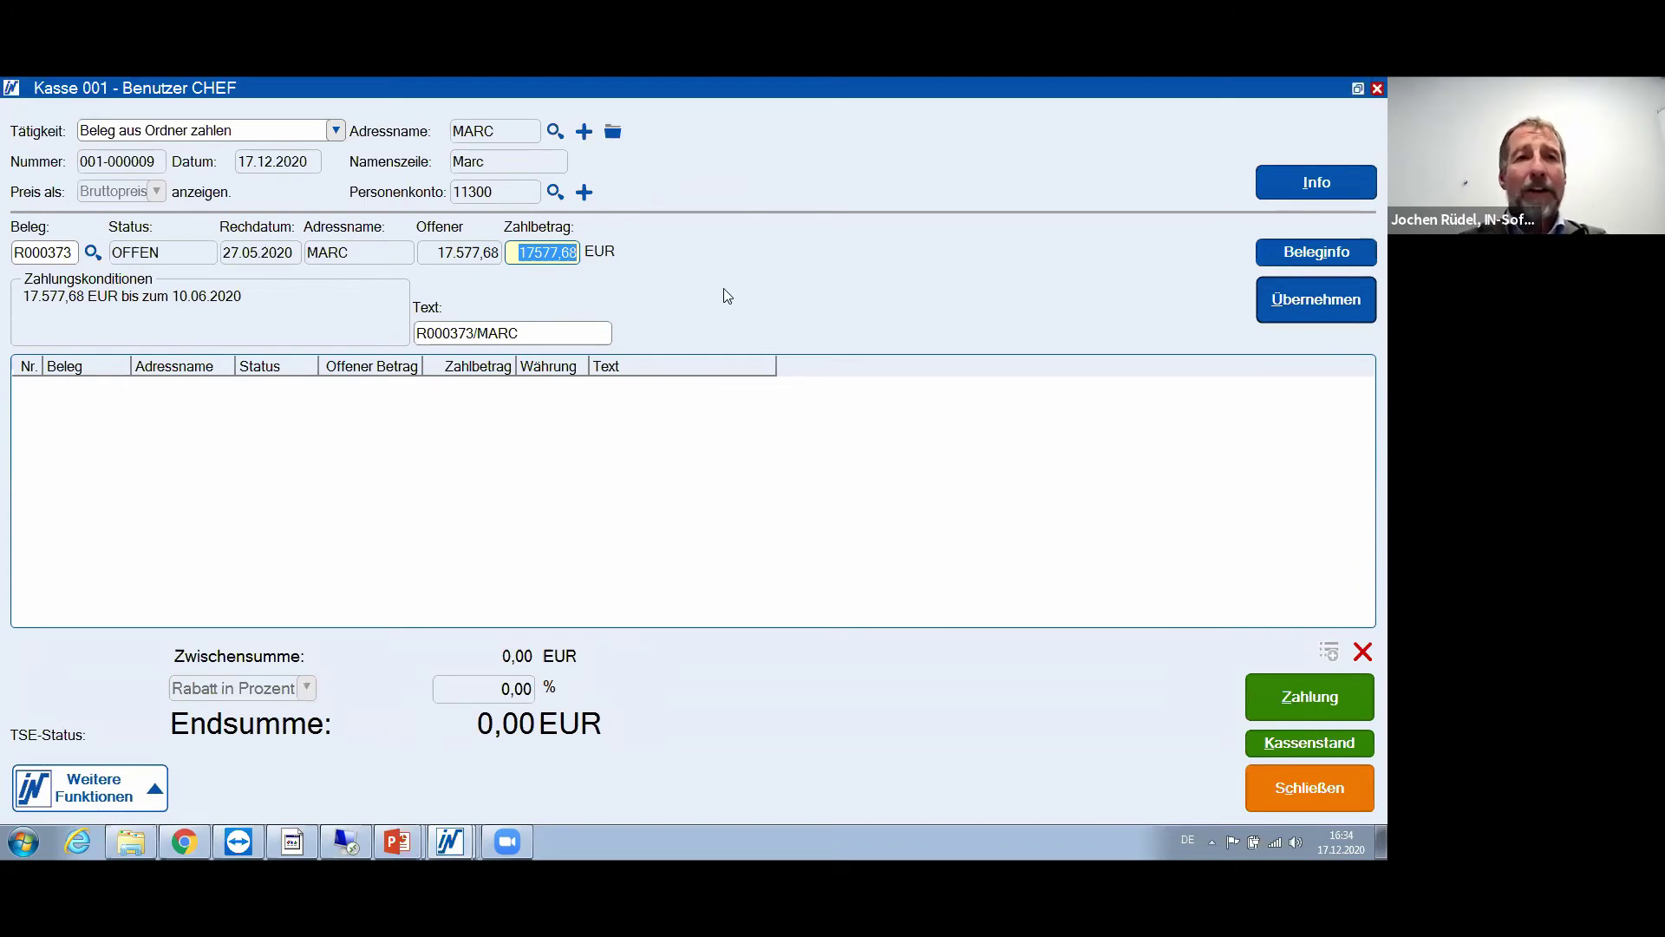
left_click(1307, 311)
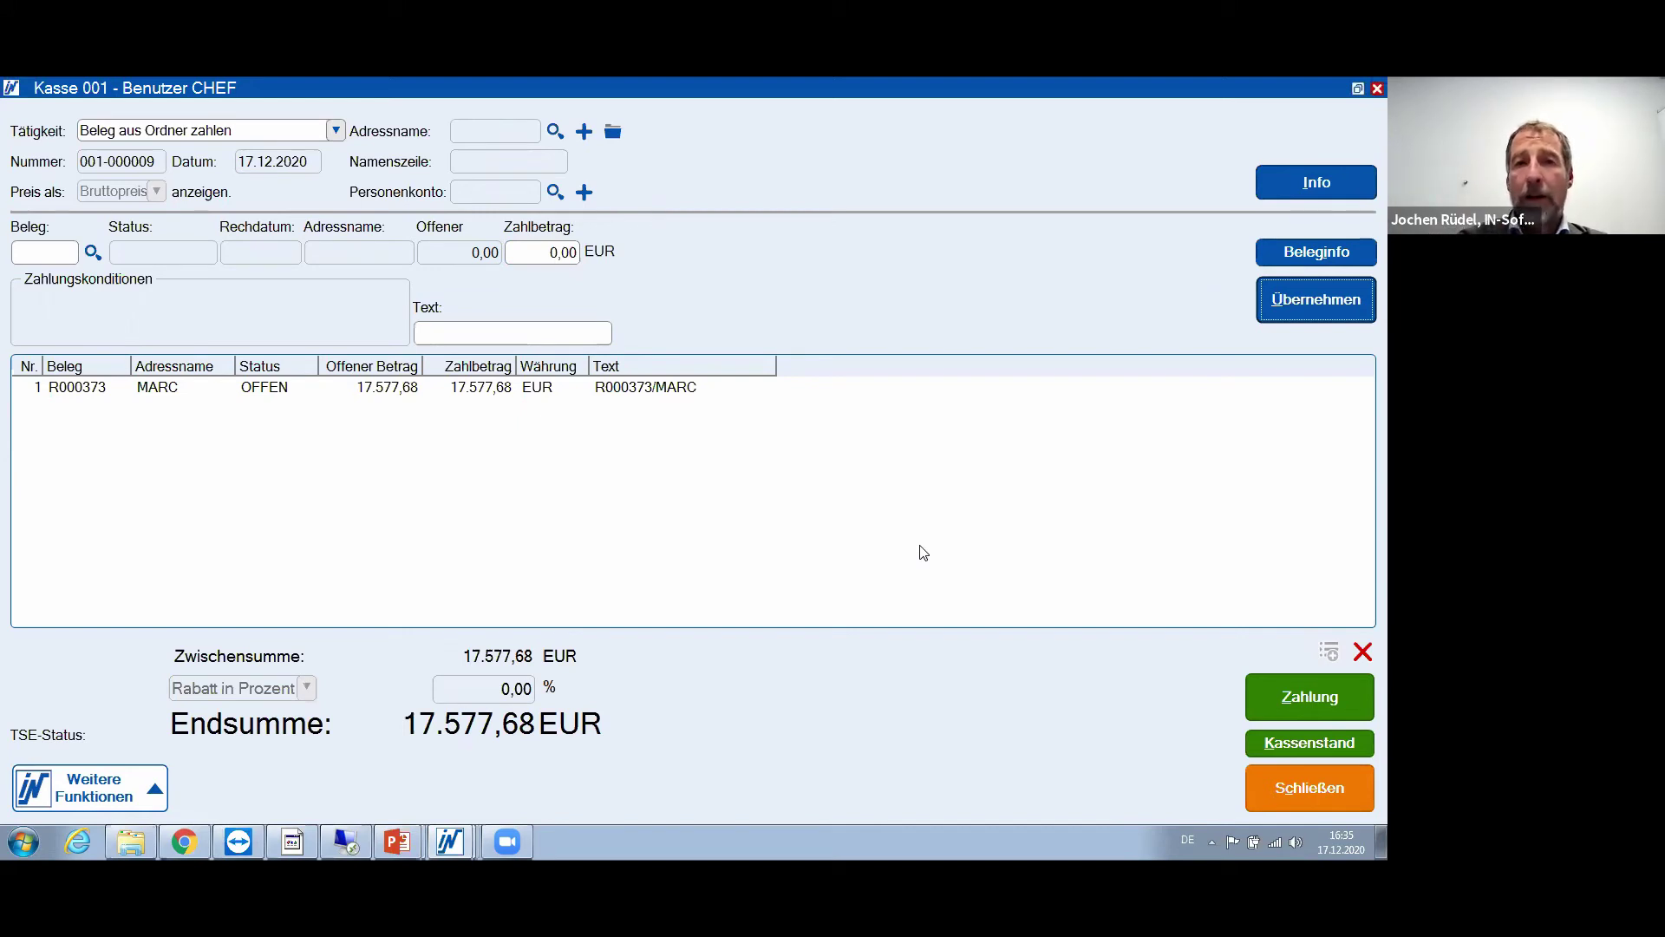
Pay the selected invoice by EC-Karte and print the Quittung für Zahlung from its page preview
left_click(1284, 699)
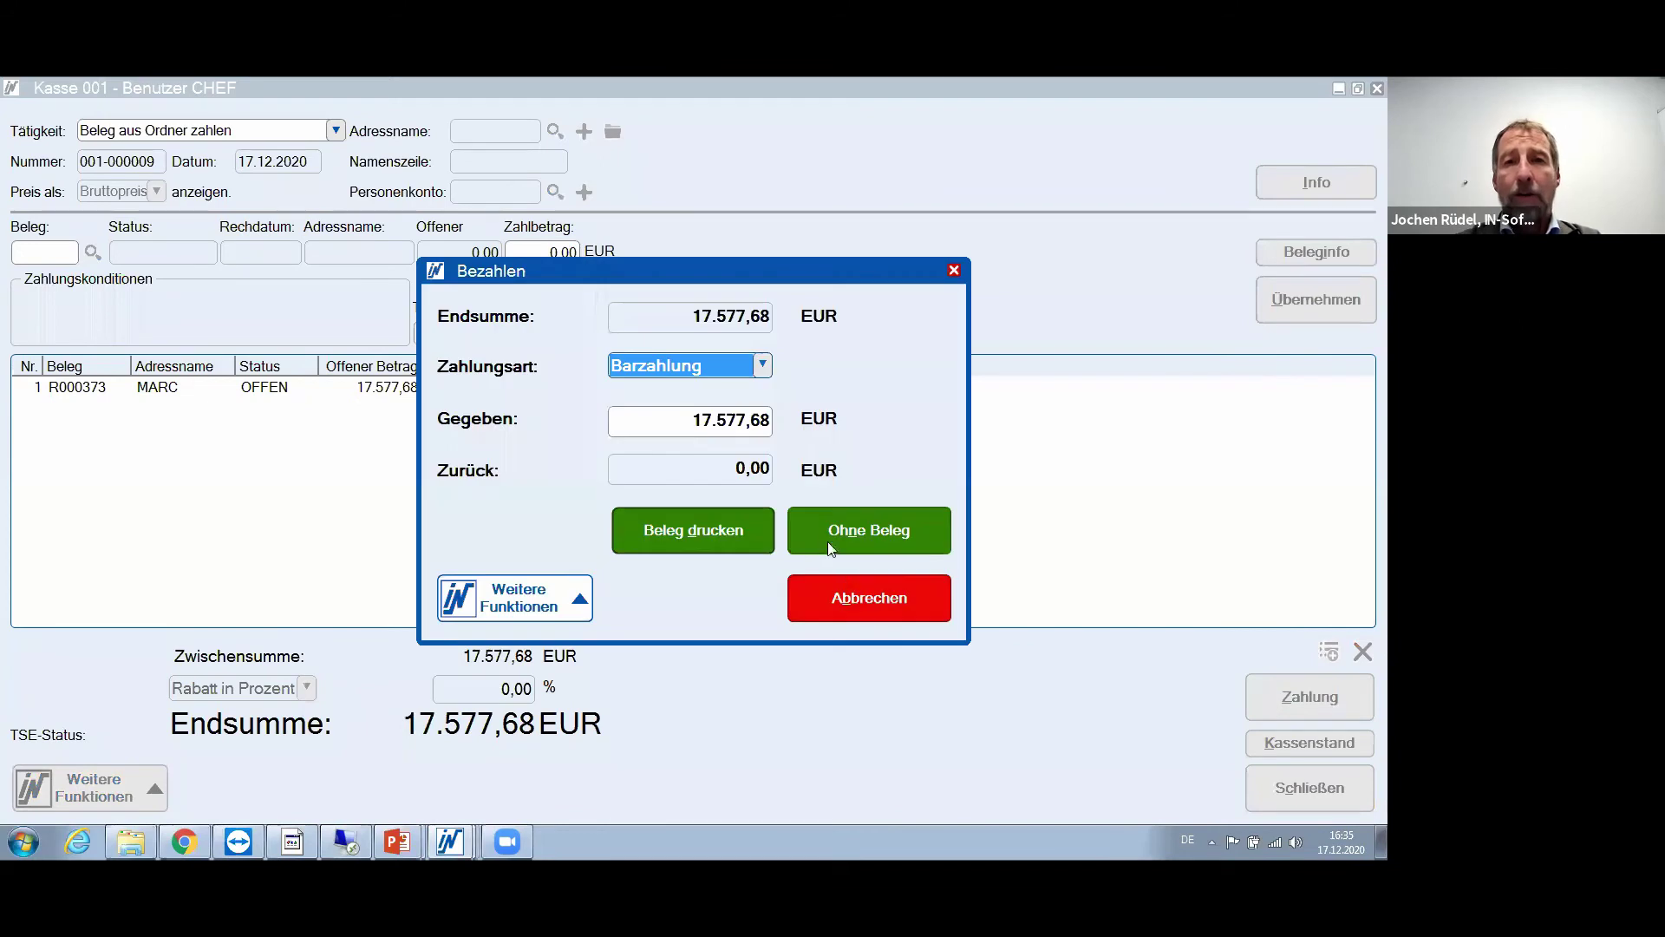
left_click(744, 364)
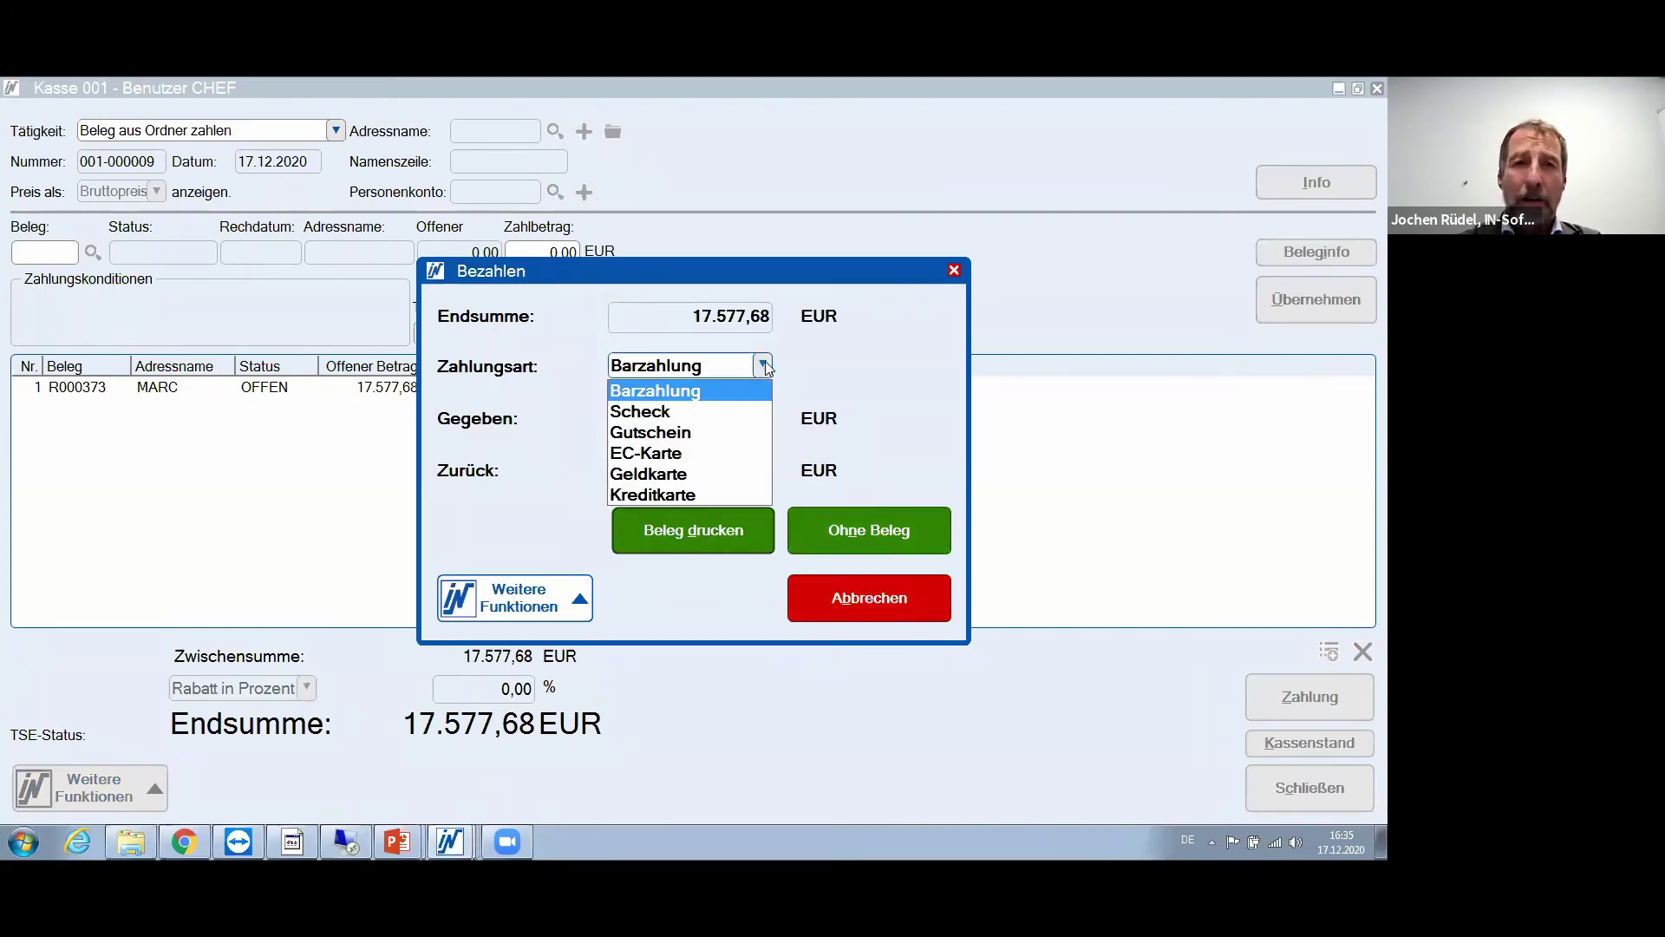
left_click(637, 455)
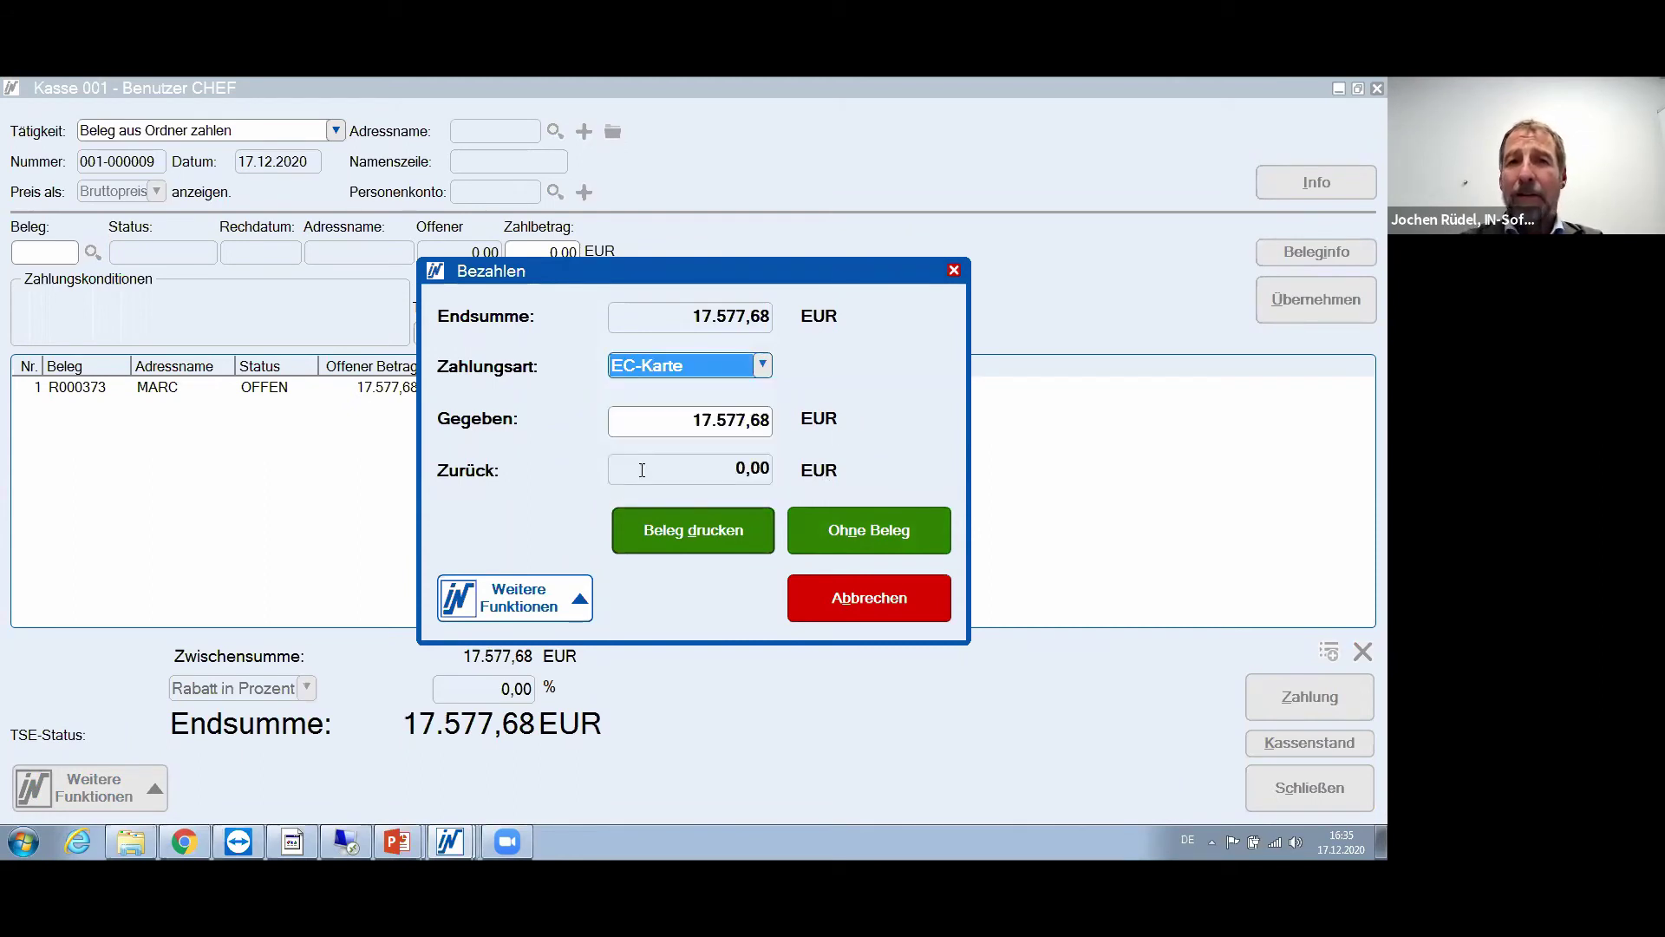
left_click(675, 541)
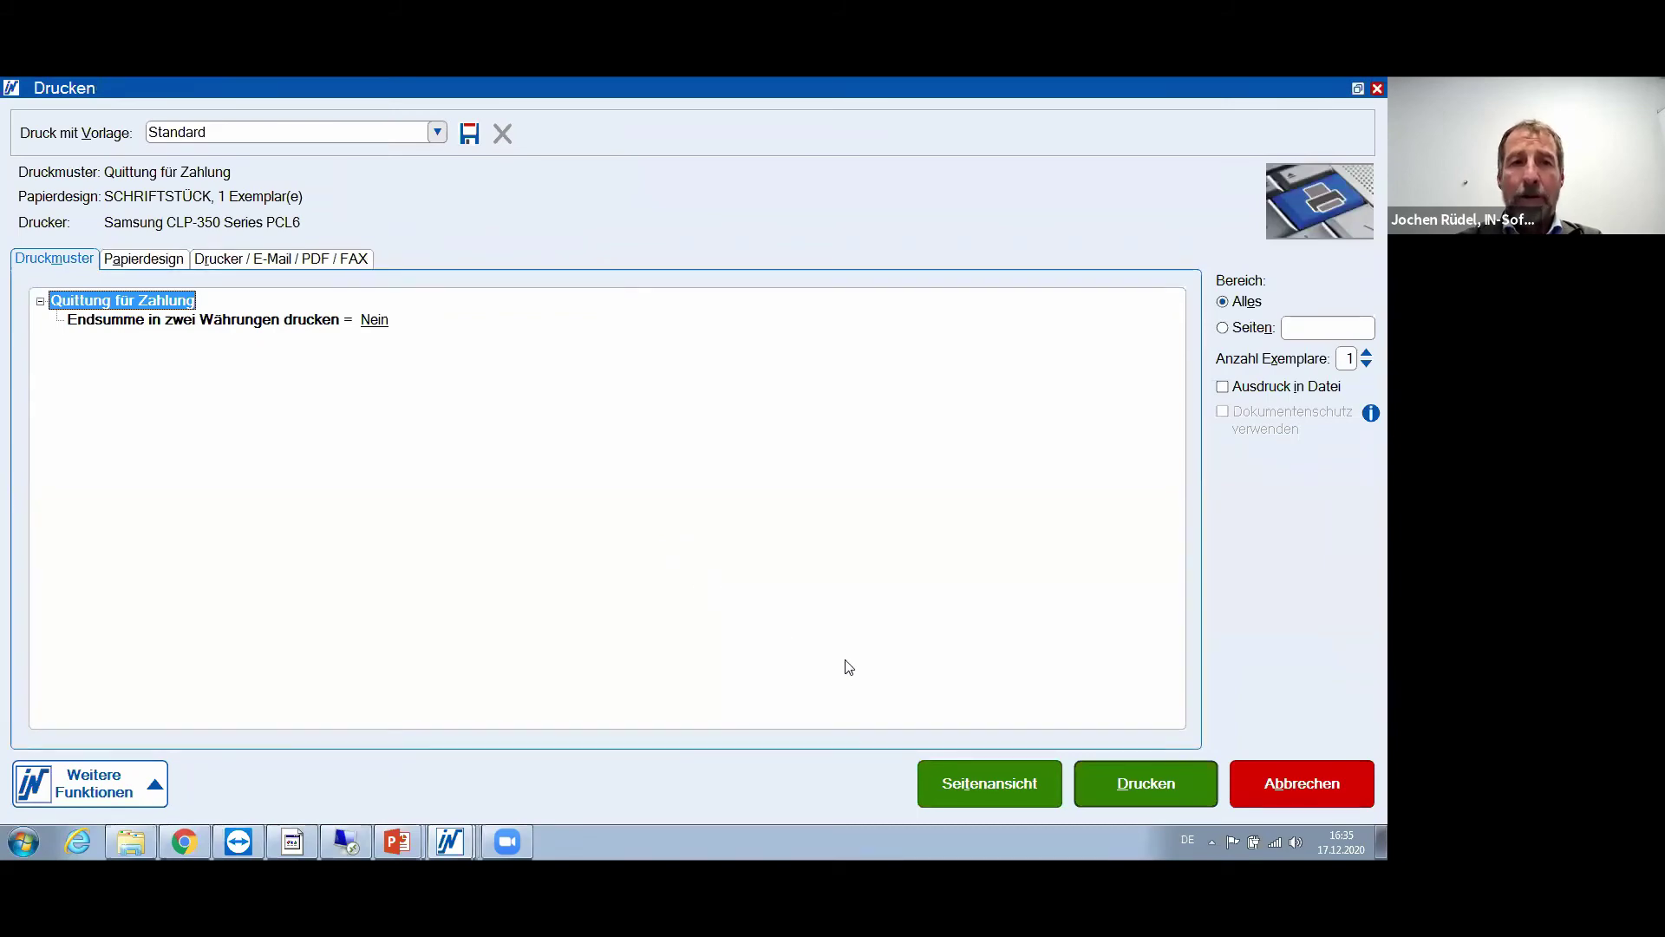
left_click(988, 783)
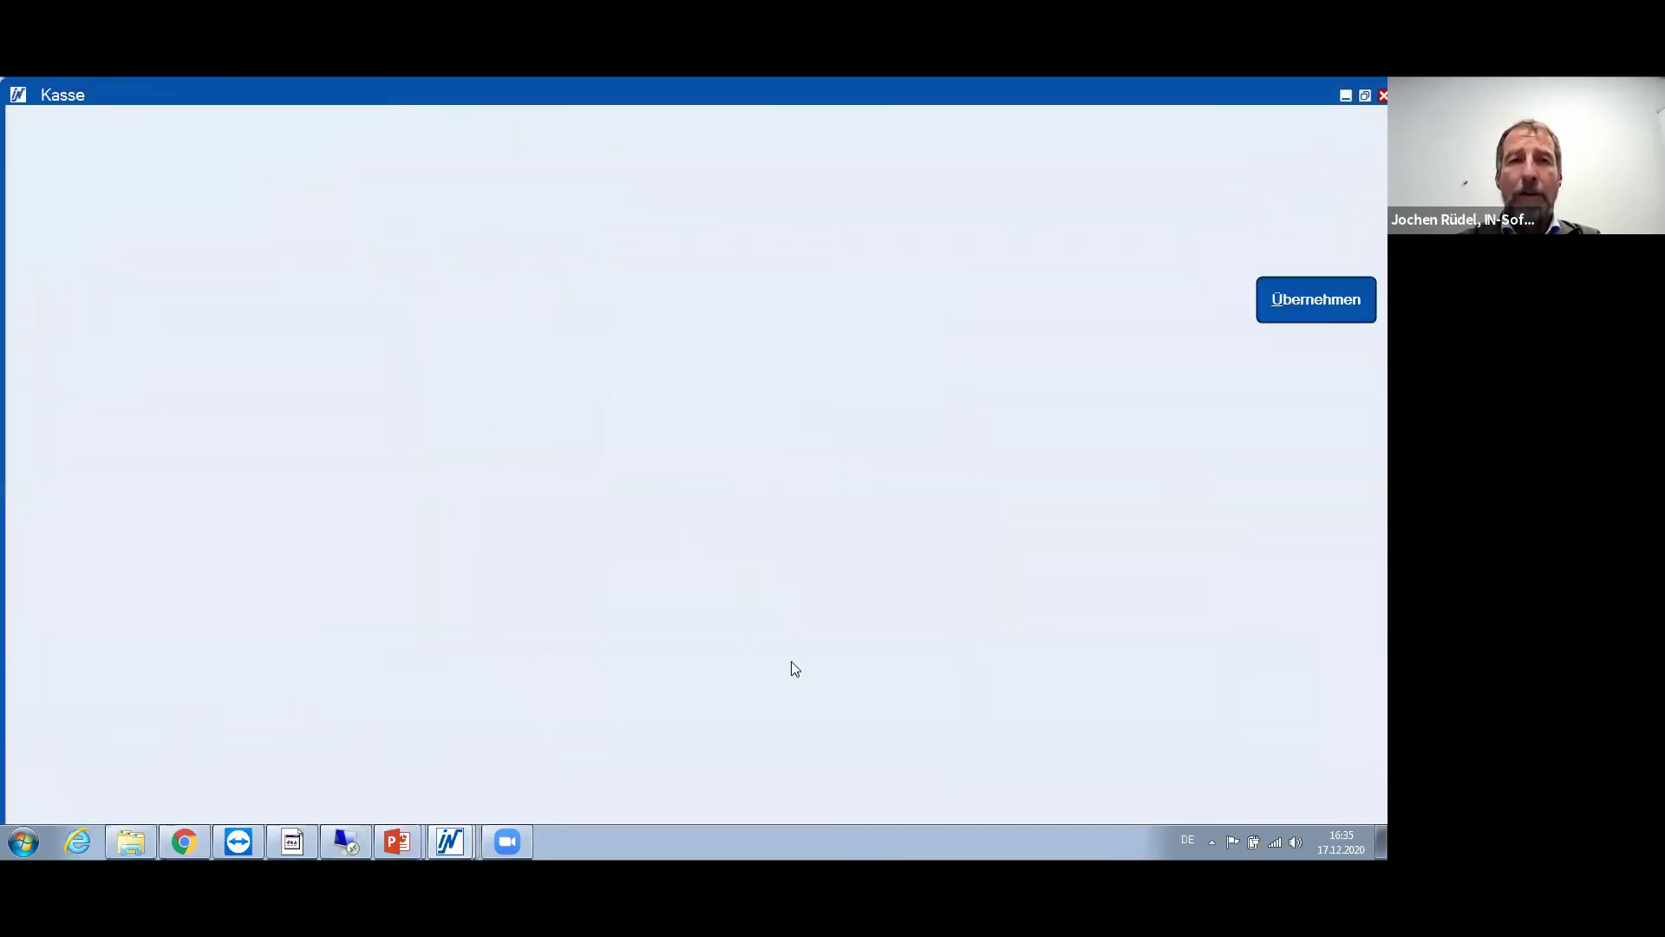
scroll(625, 543, "down", 2)
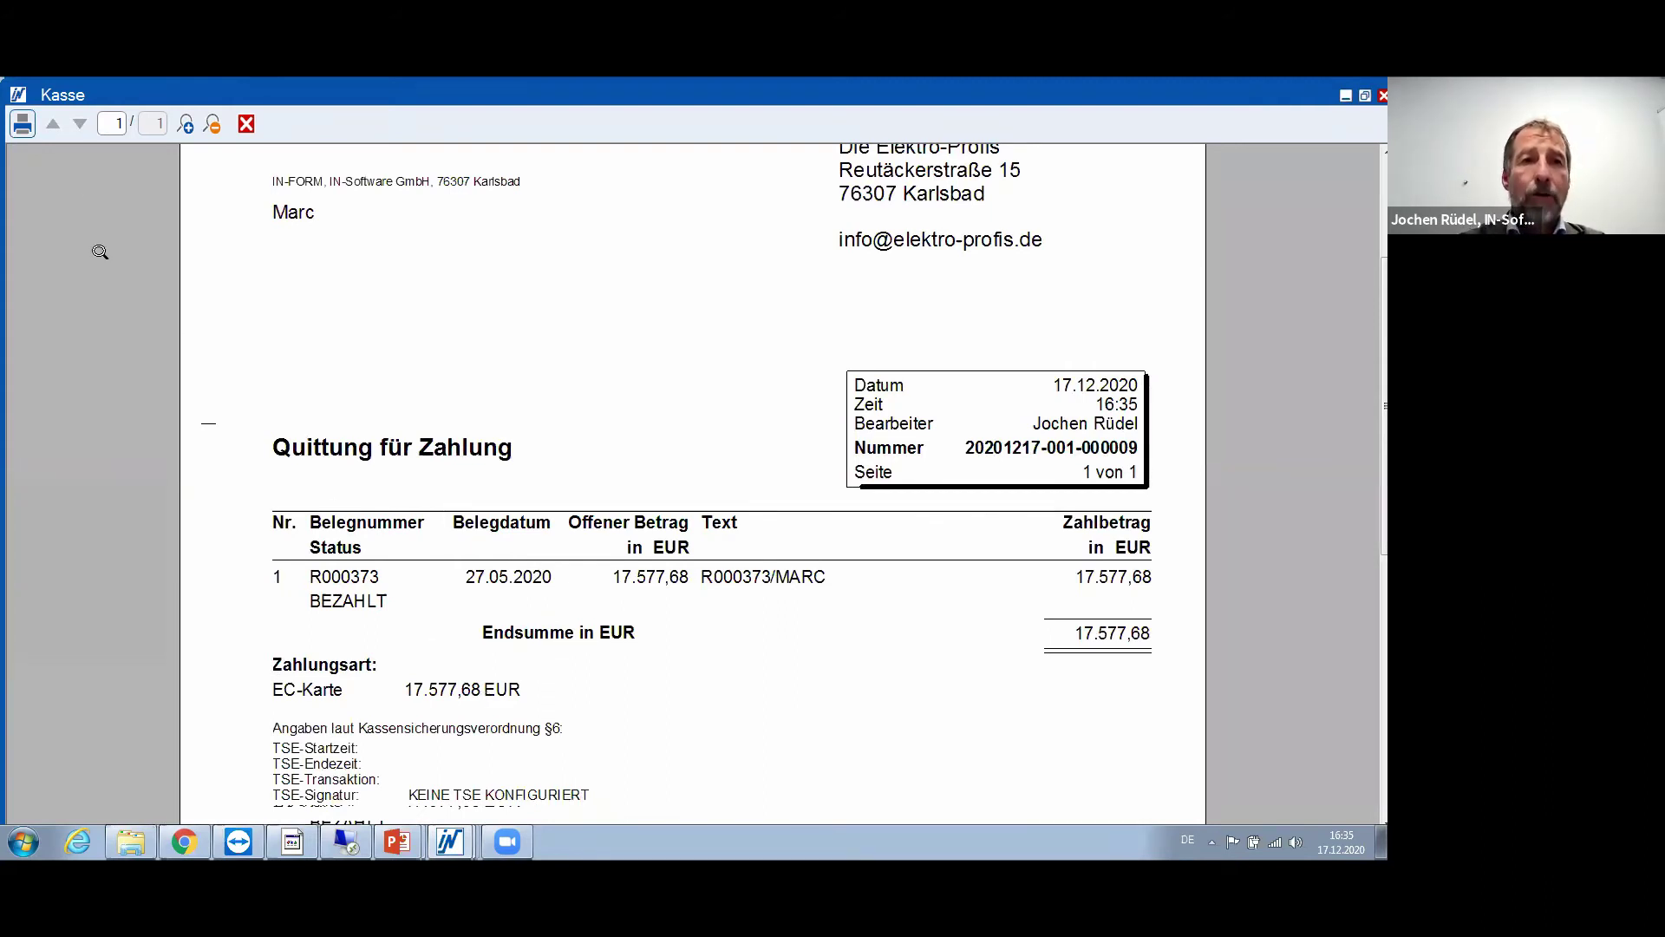
left_click(21, 126)
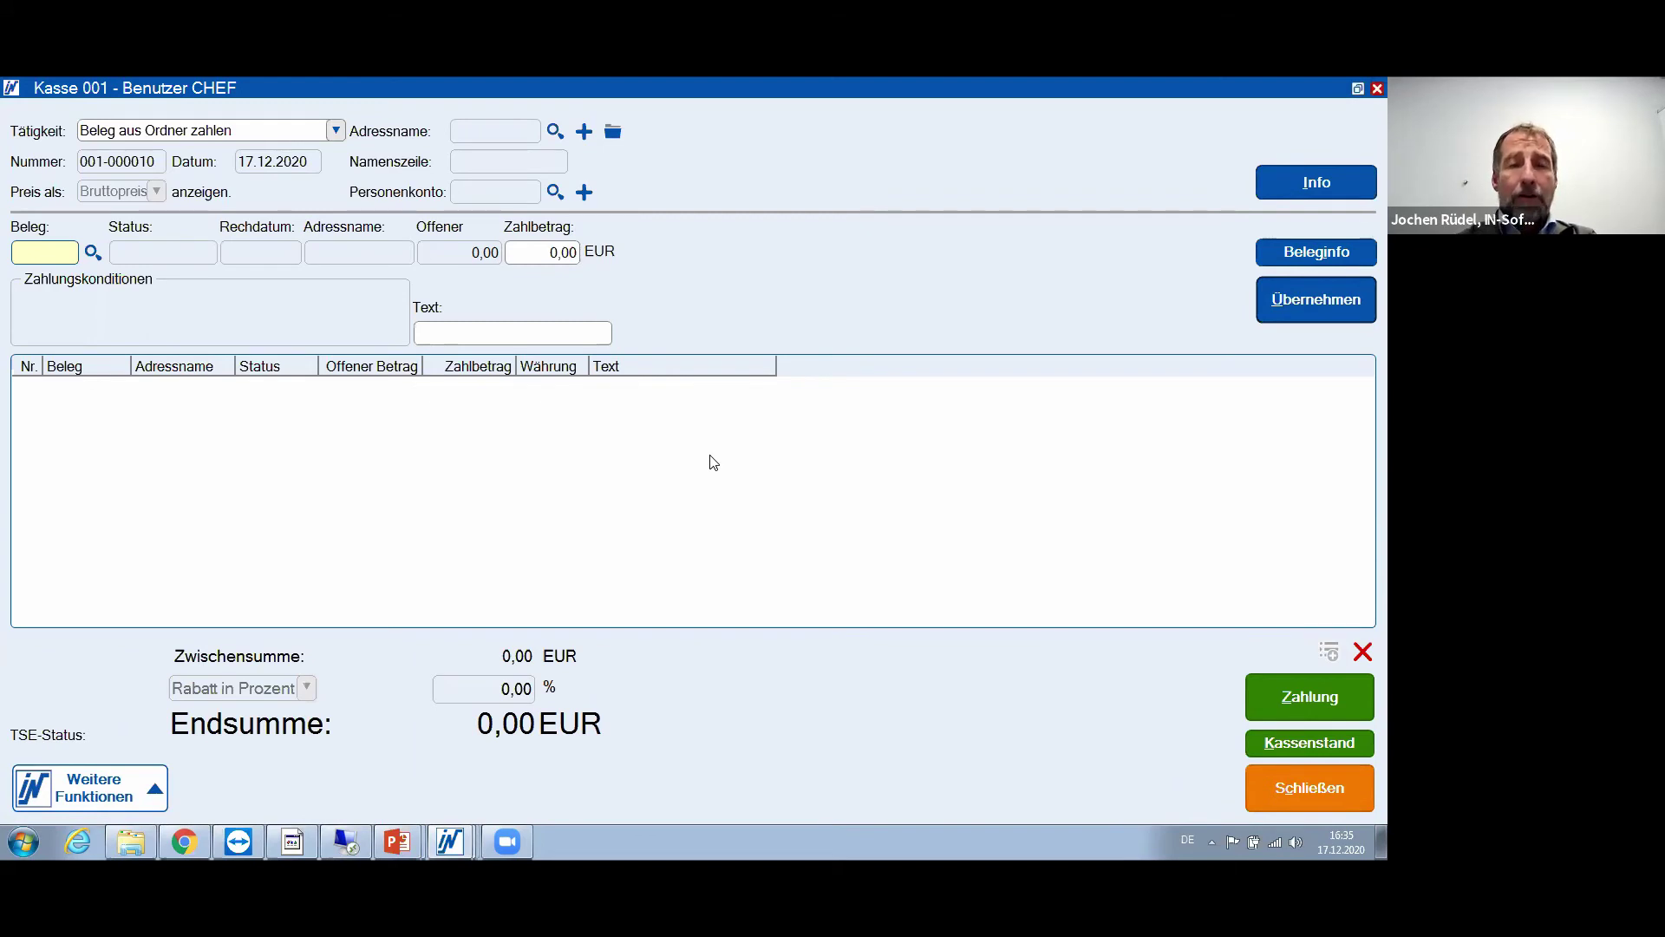
Set the till activity to Lieferschein/Rücklieferschein erstellen and add 100 m of article 0110022 at the VK-Preis
left_click(336, 130)
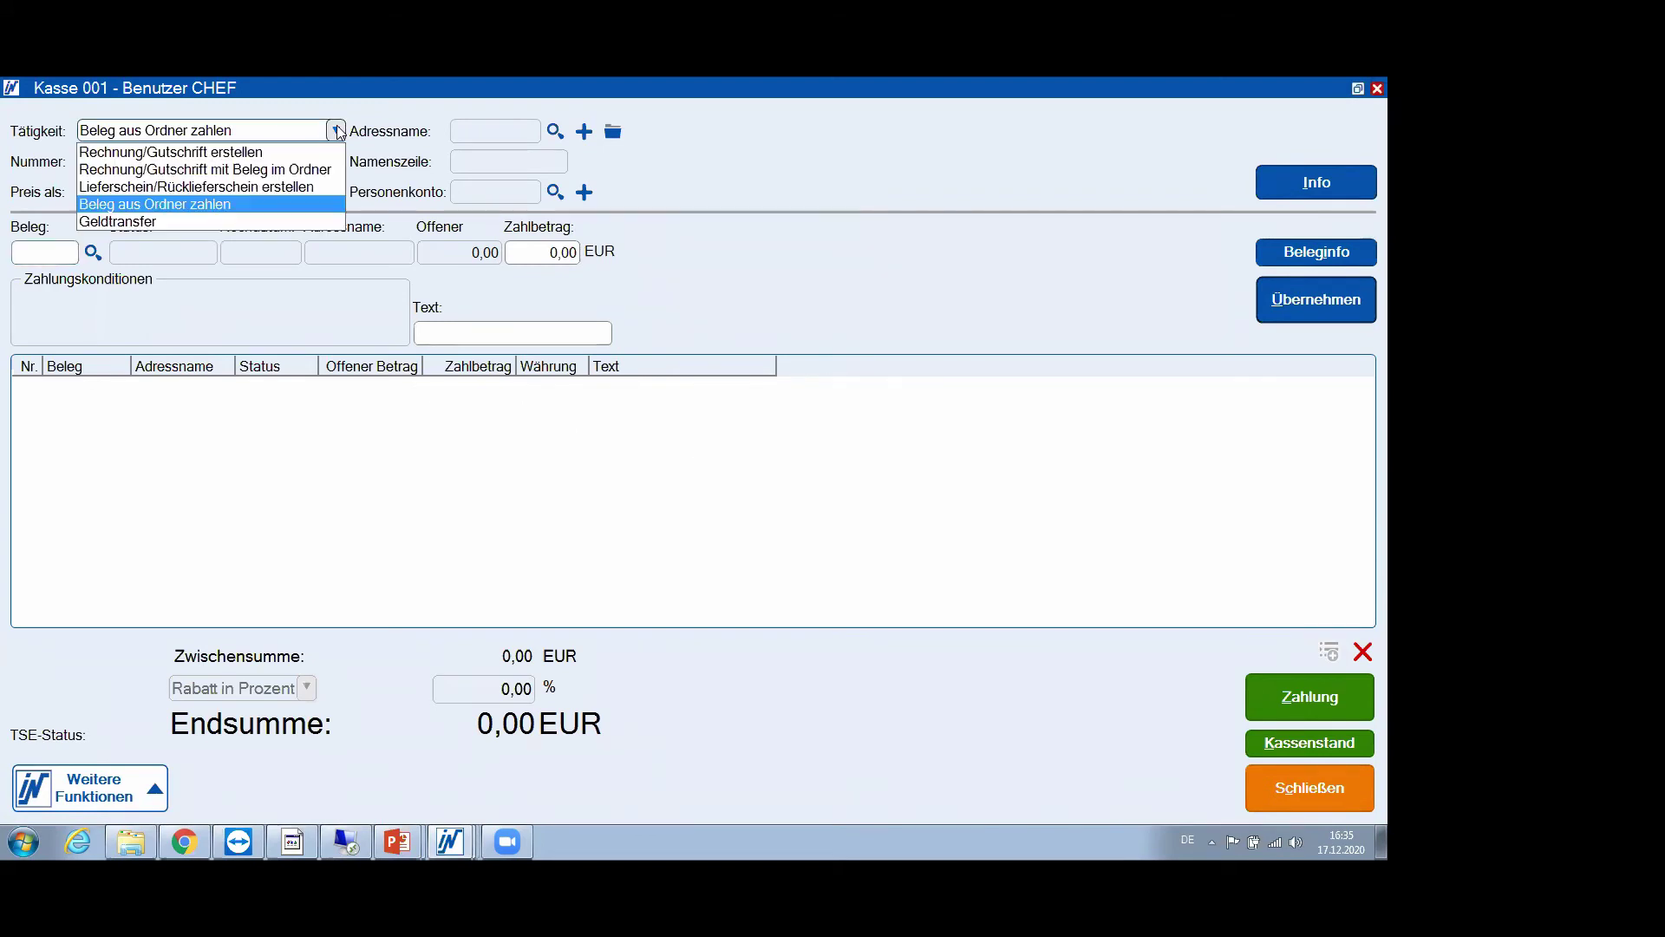
left_click(108, 187)
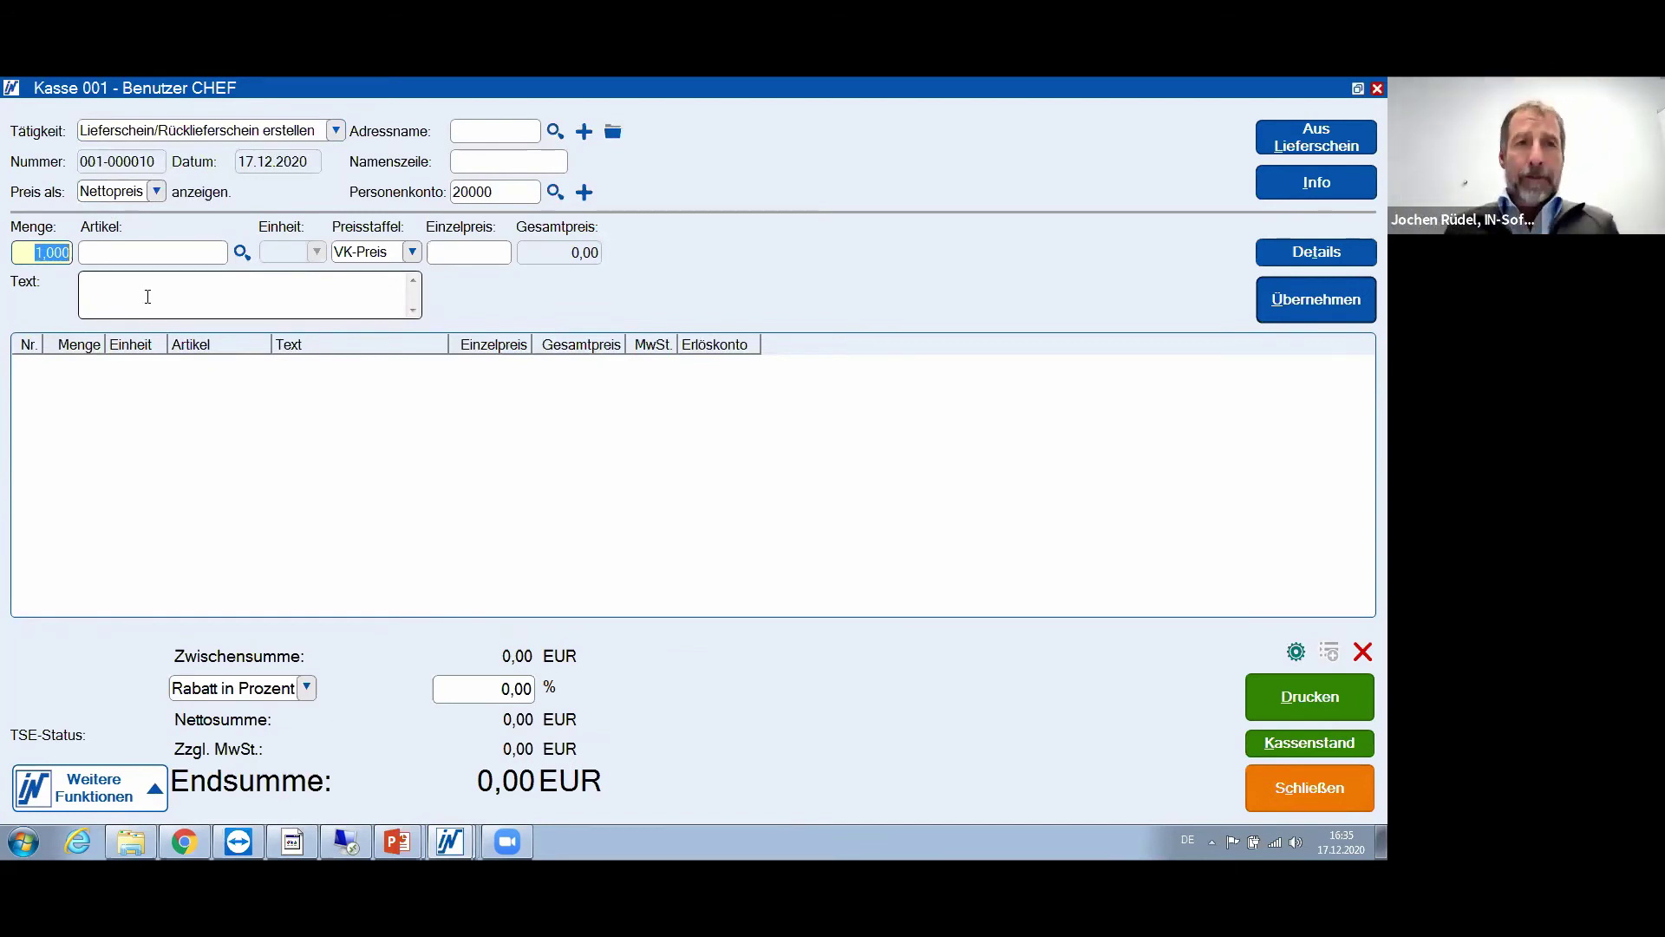
type("100")
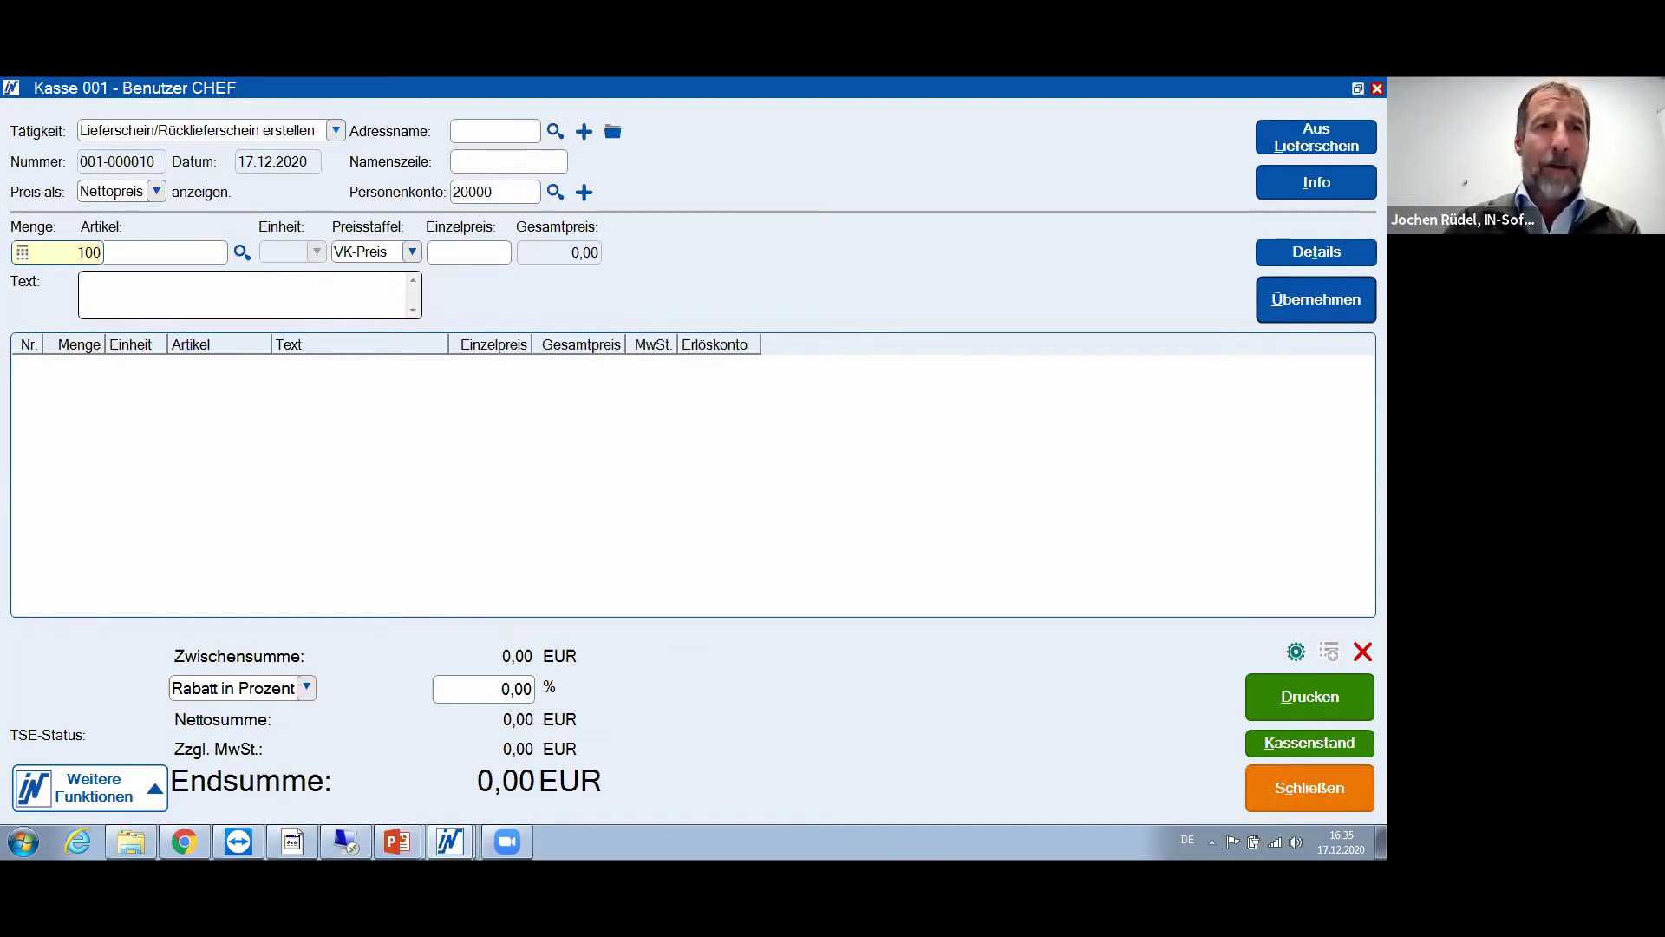
key("Return")
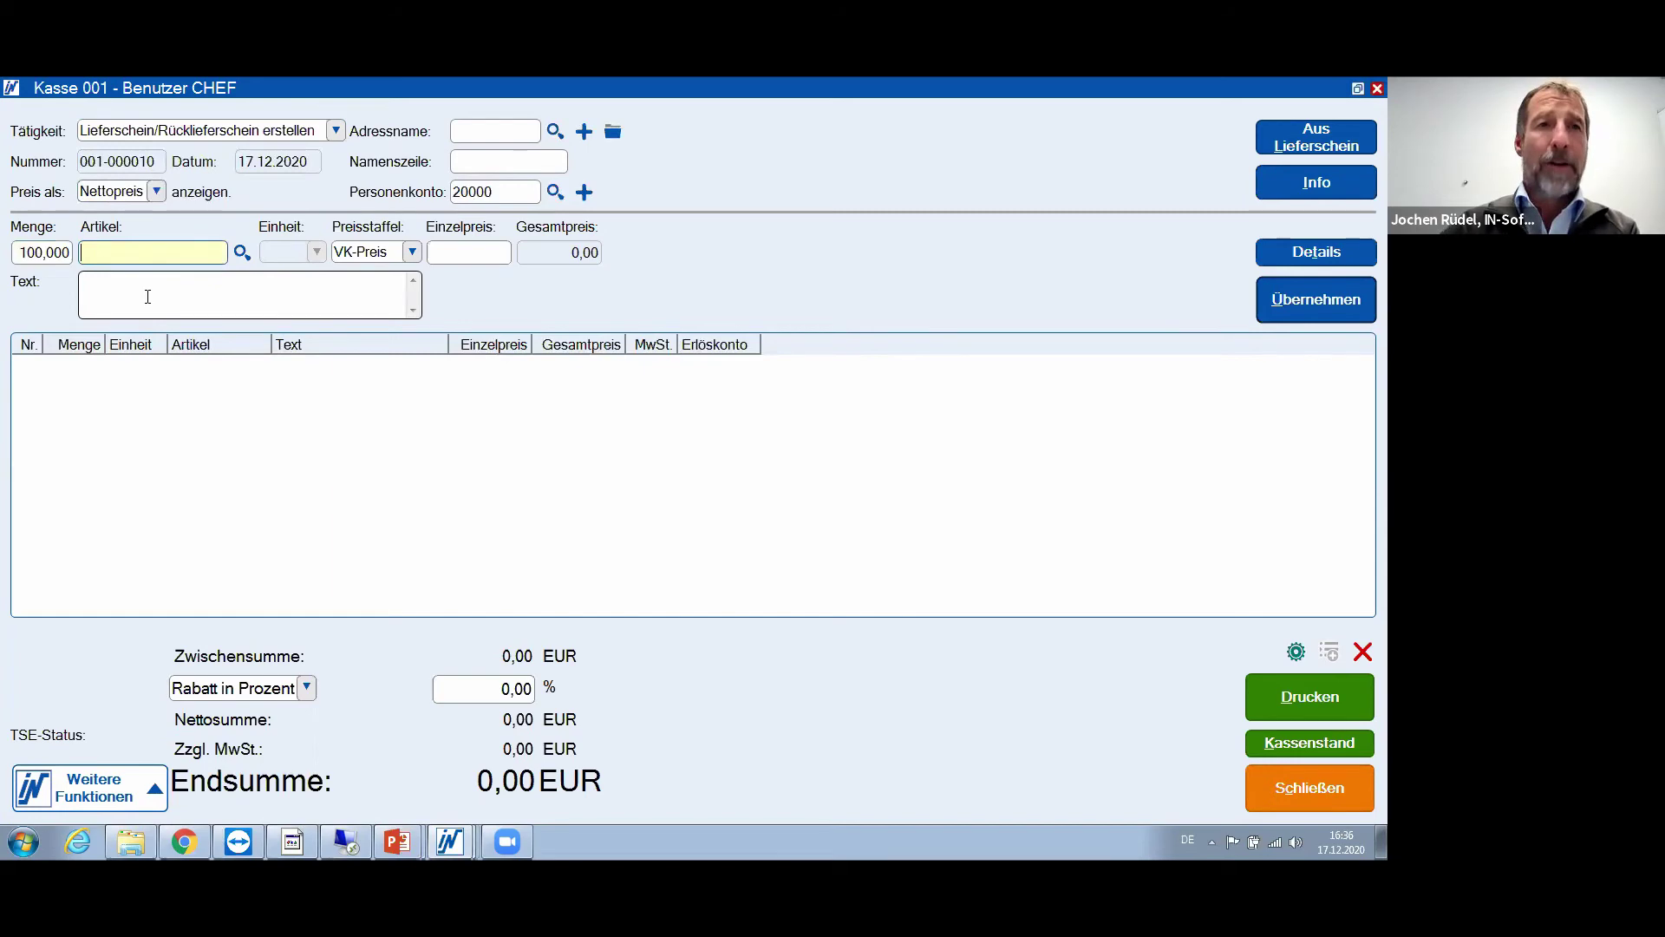
left_click(243, 252)
double_click(249, 646)
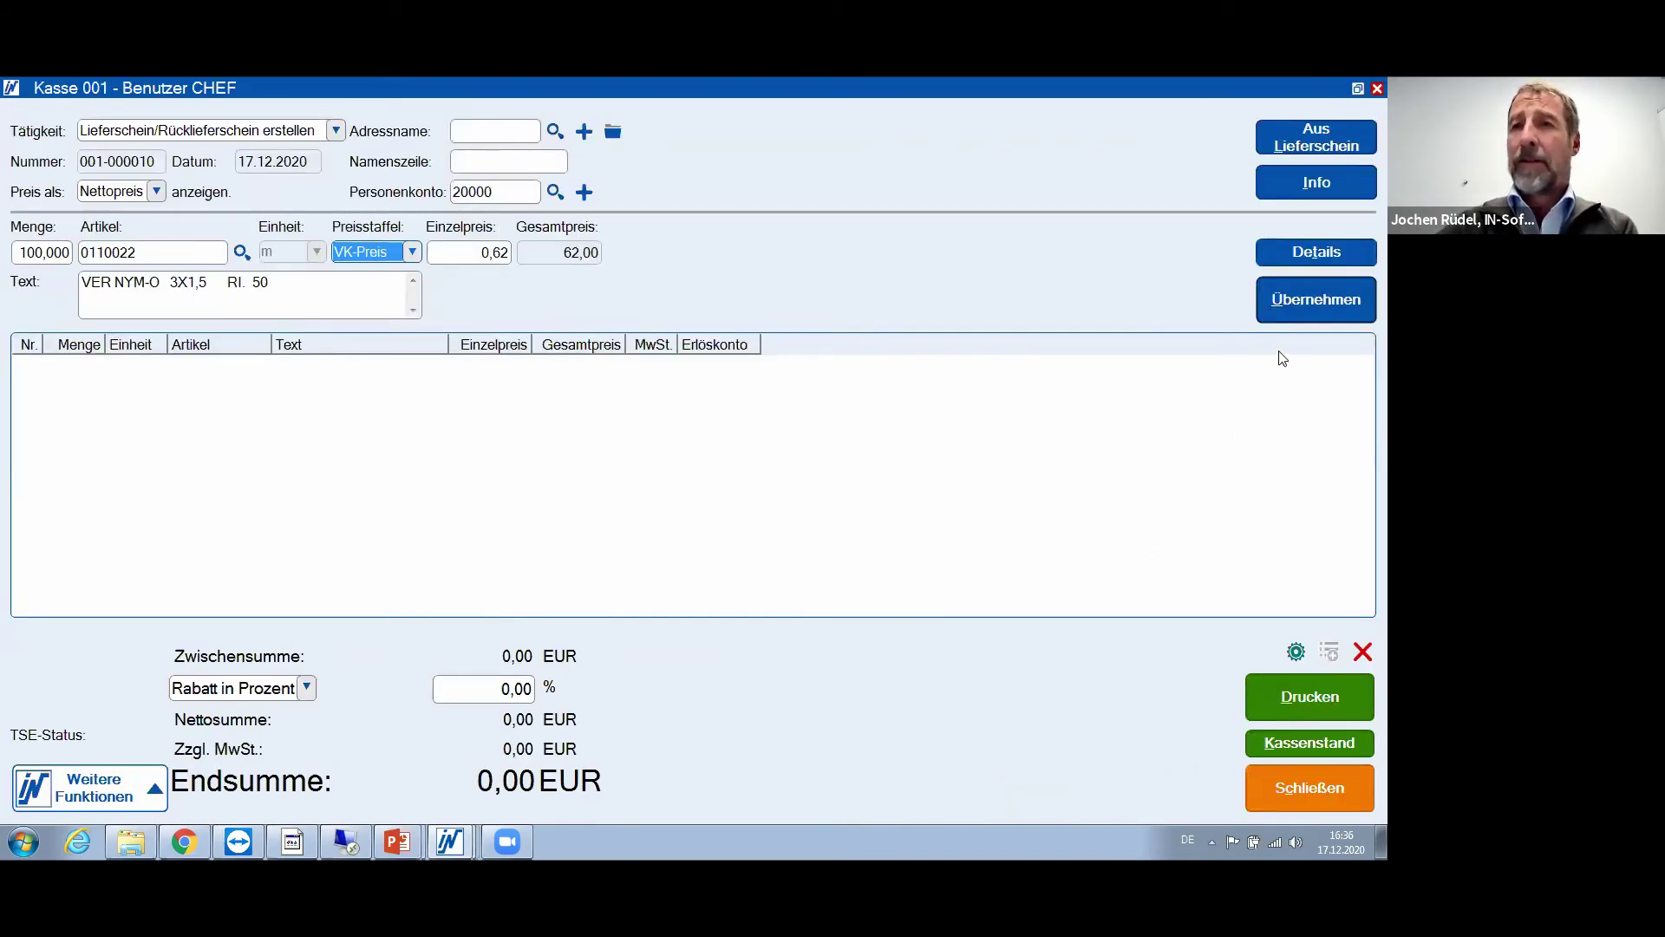
left_click(1297, 304)
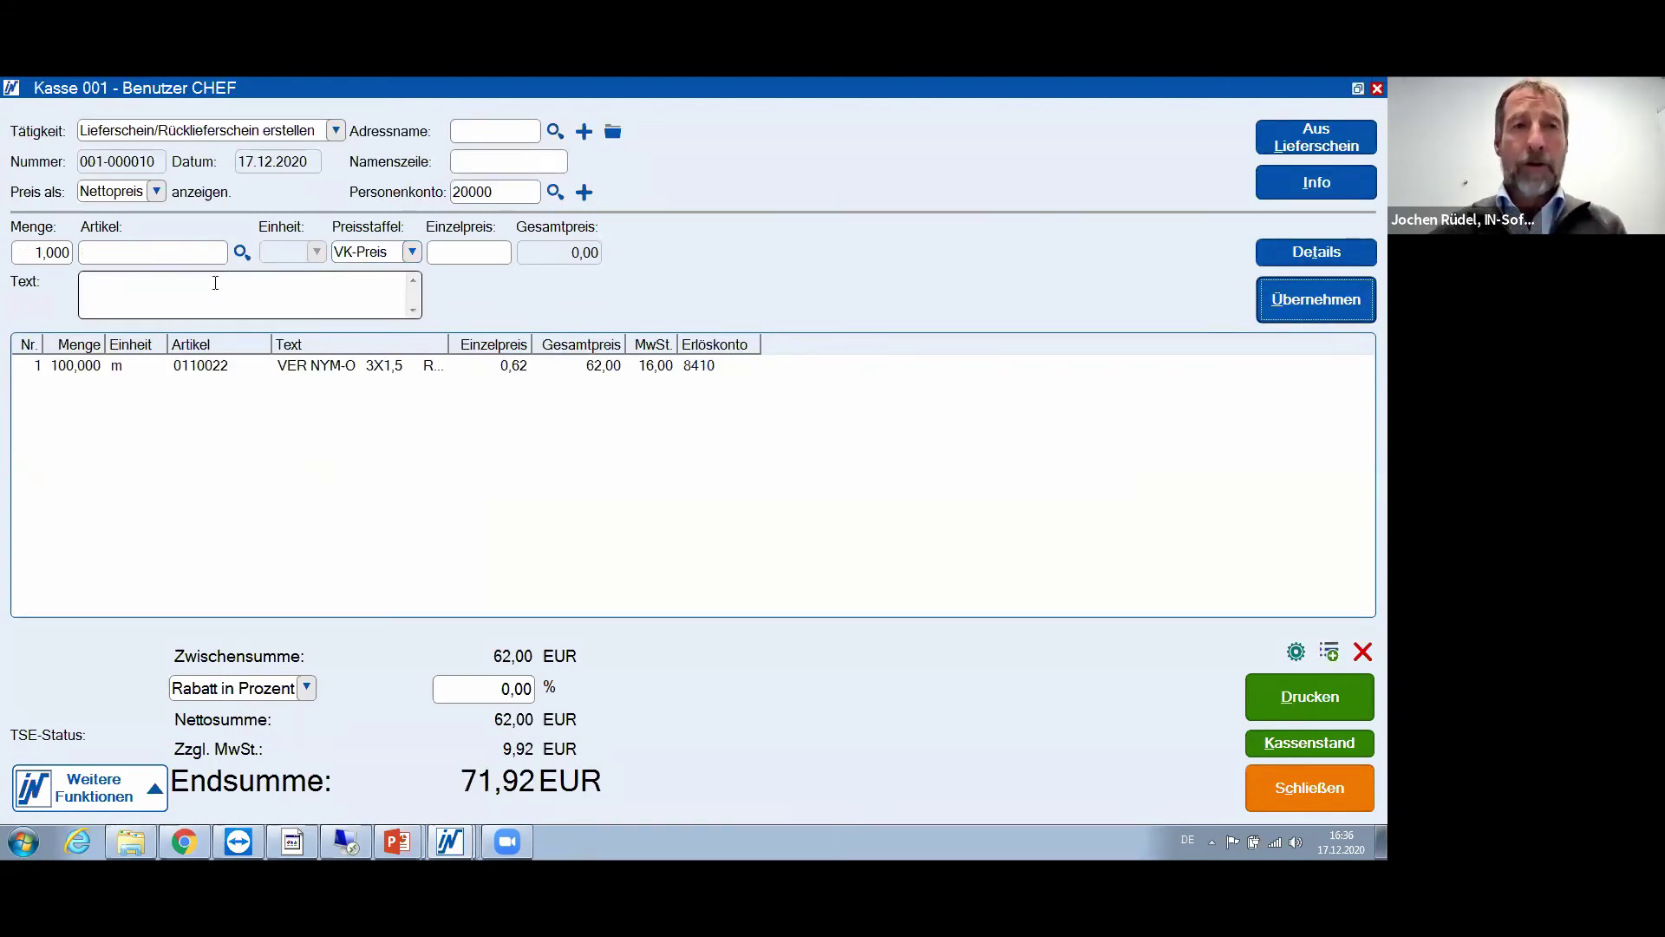
Try to print the delivery note without an address, and assign it to the customer ARLT found by searching for AR
left_click(1309, 696)
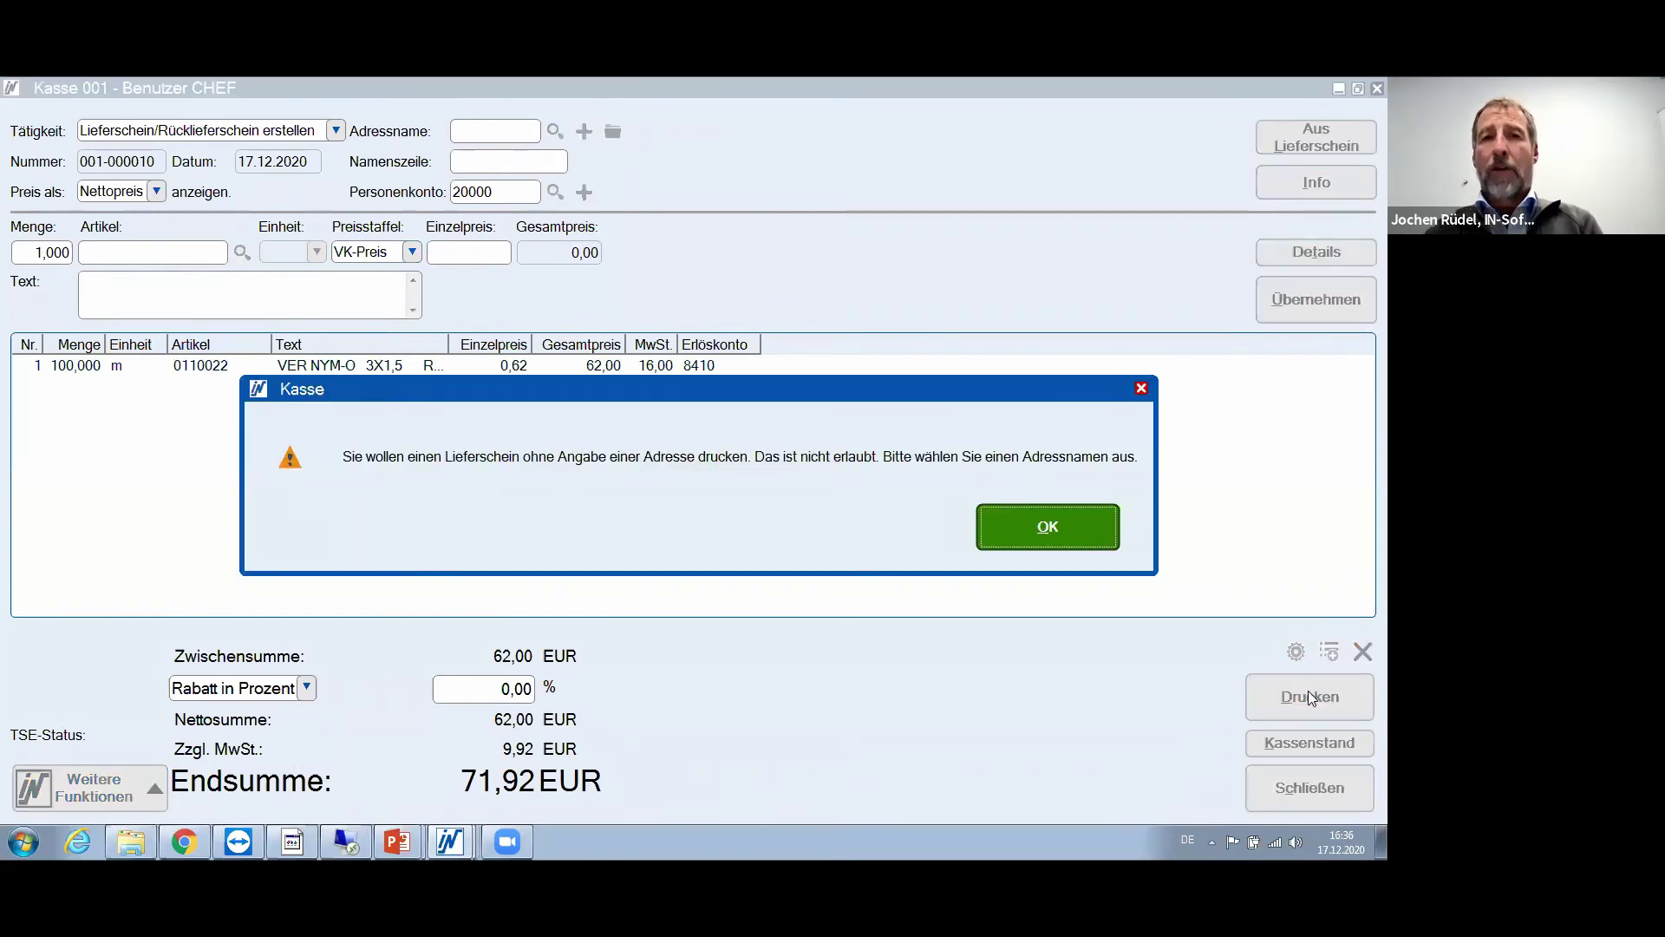
left_click(1039, 536)
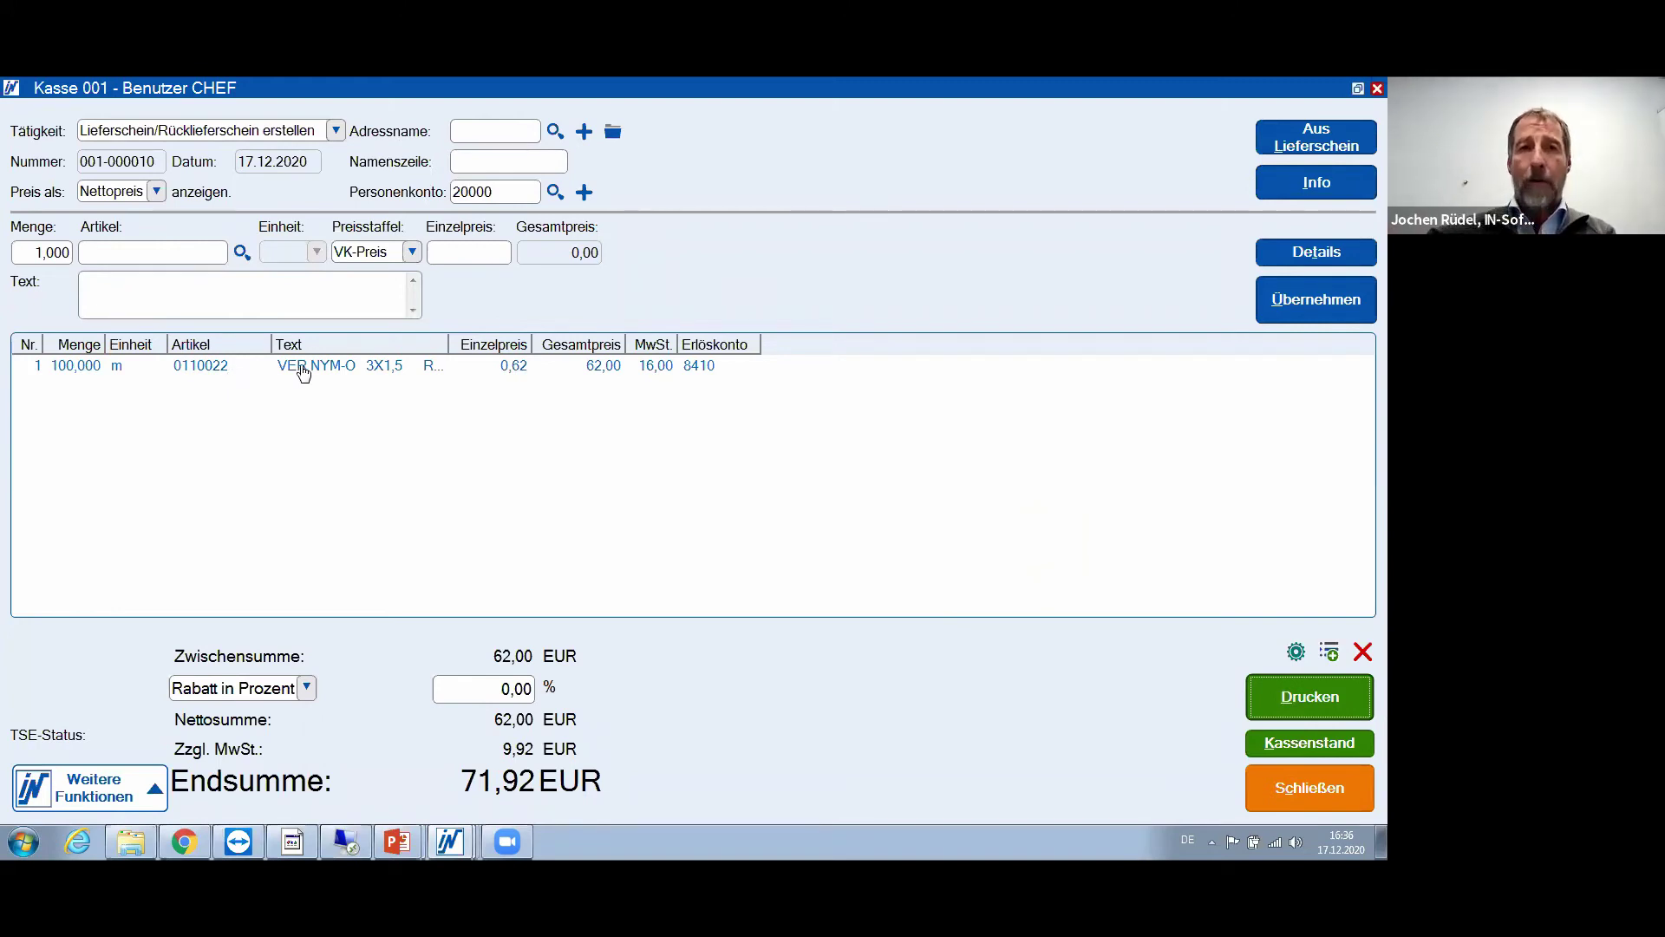
left_click(555, 133)
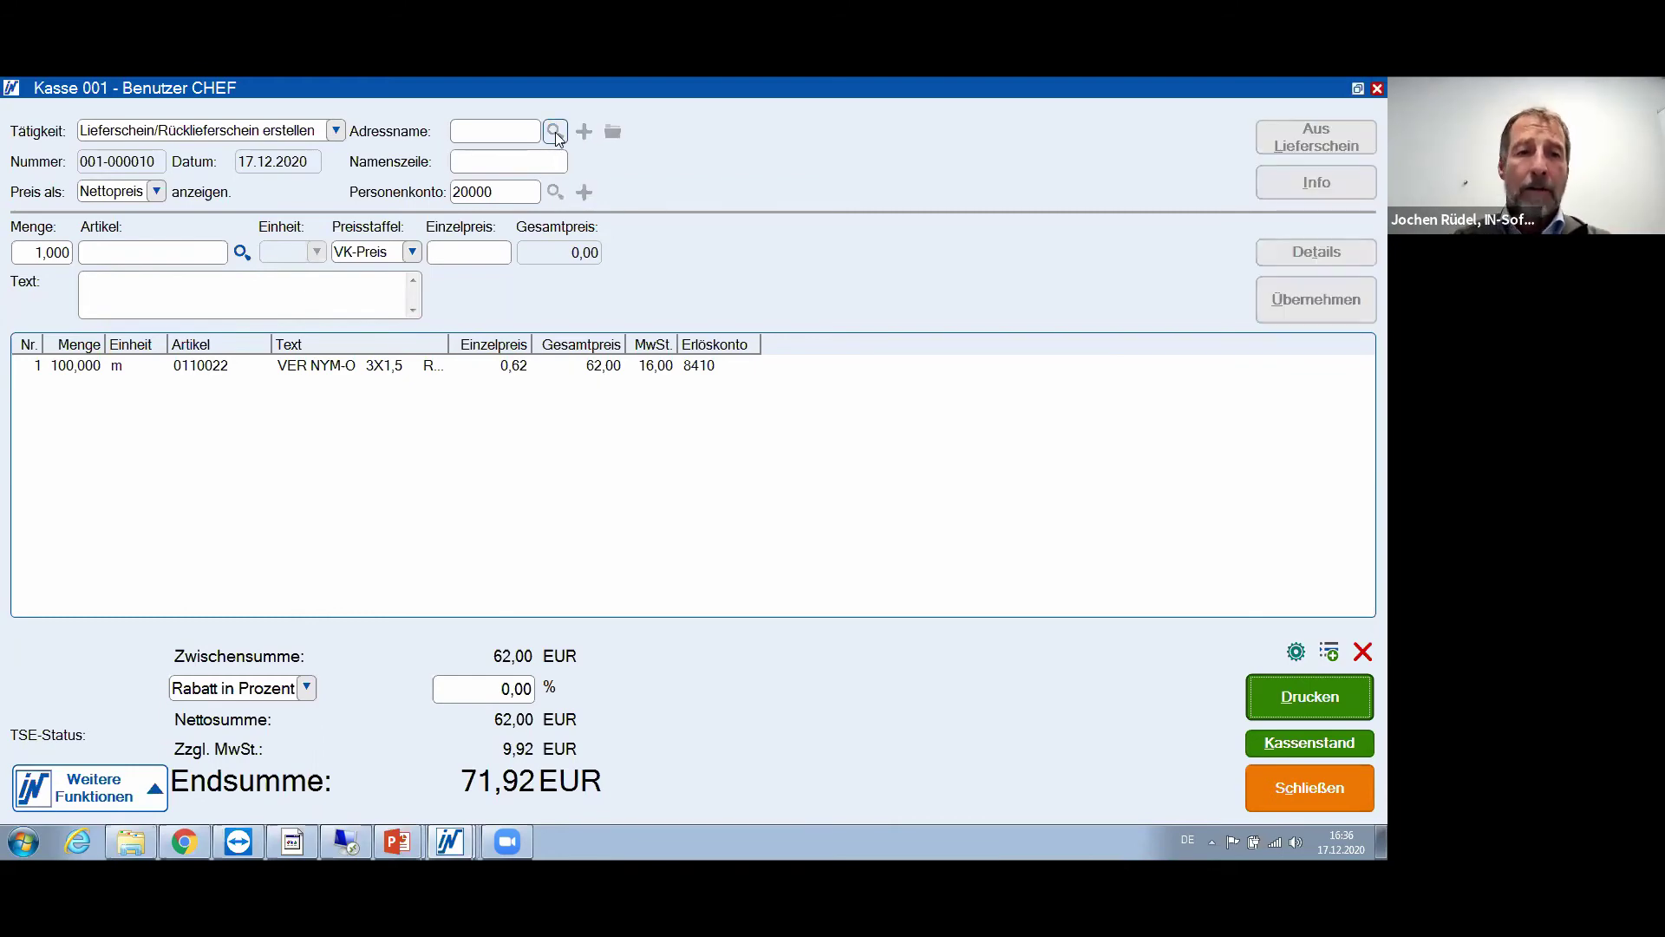
type("AR")
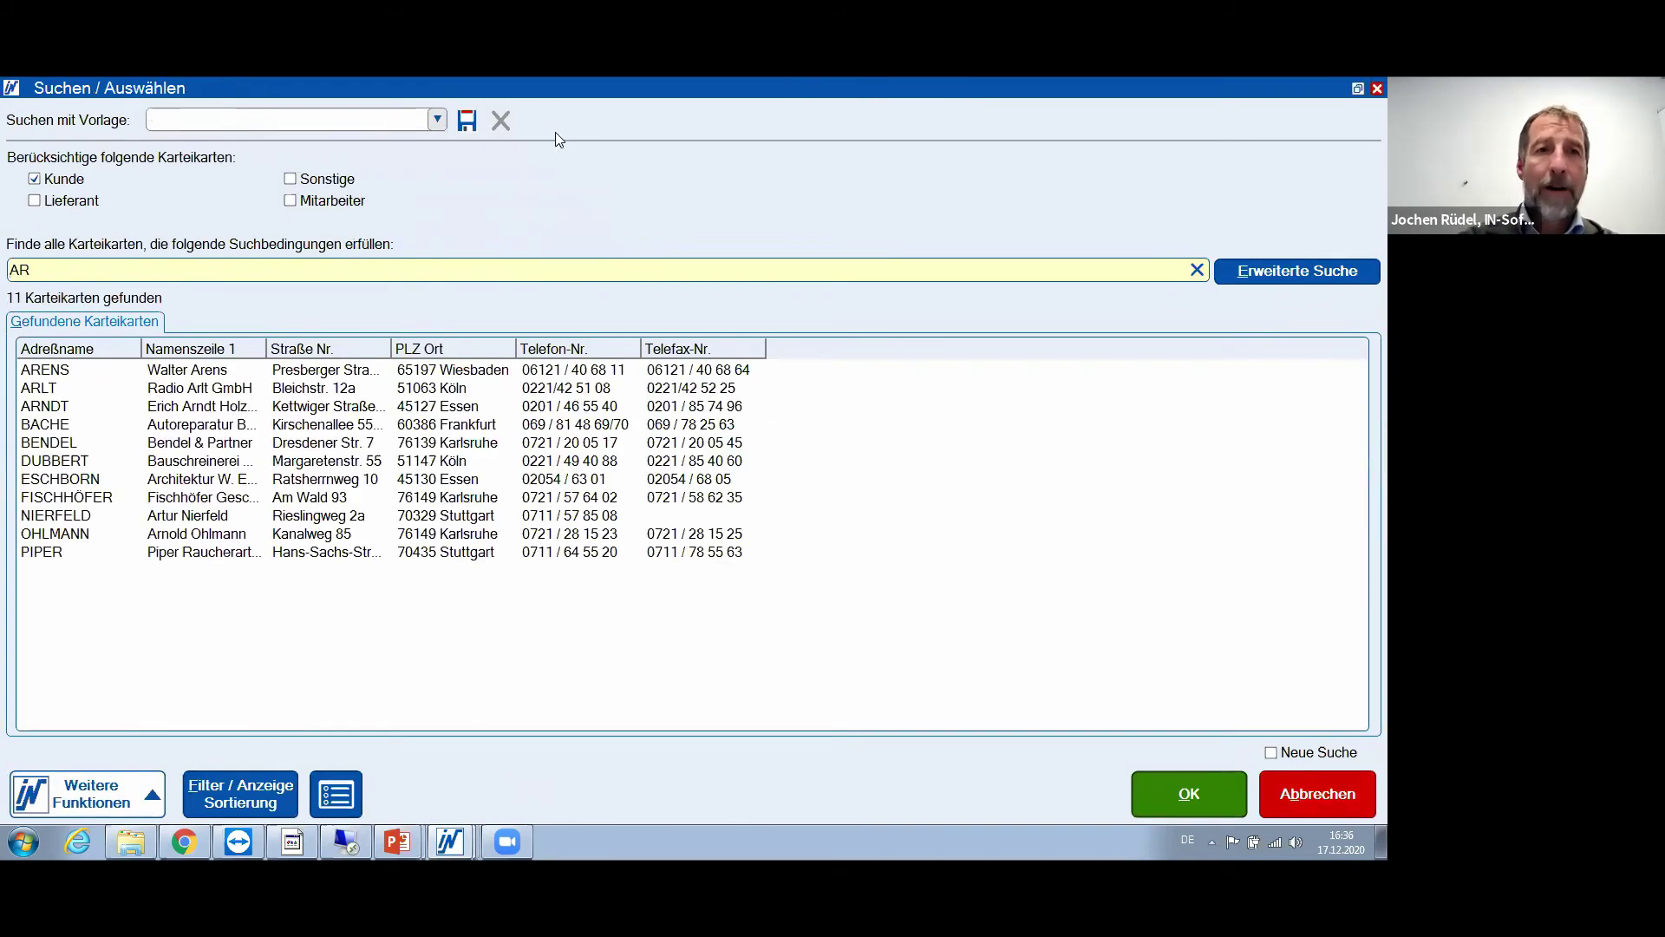
double_click(66, 387)
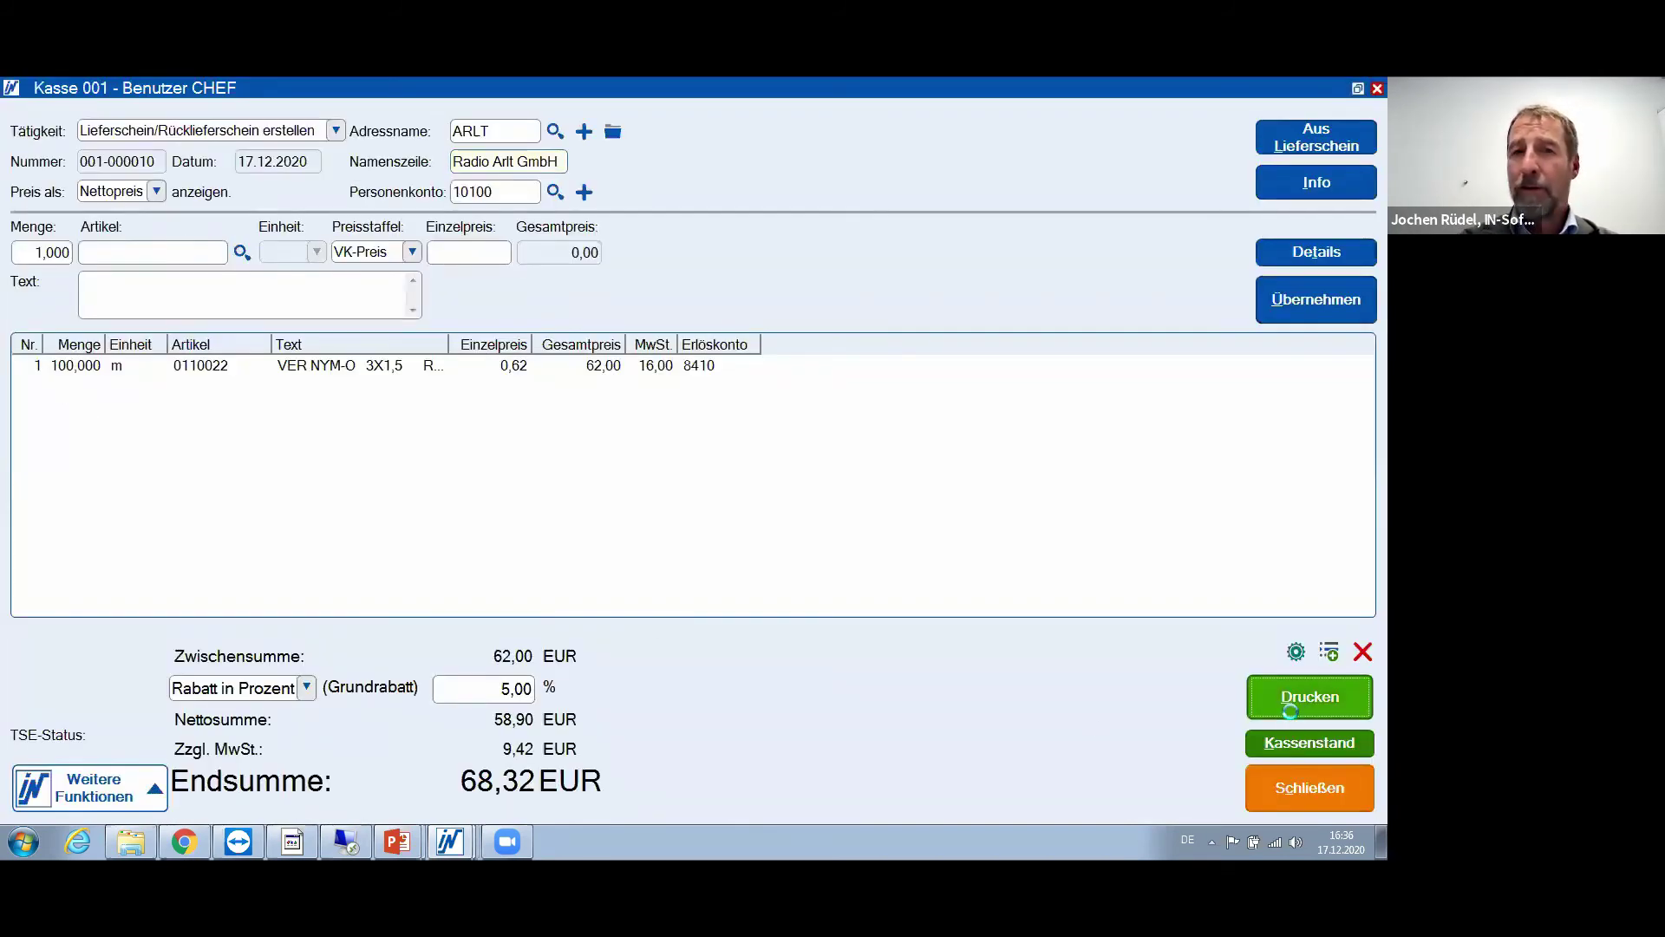
Check the Kassenlieferschein ohne Preis in the page preview and print it
left_click(1301, 699)
left_click(988, 782)
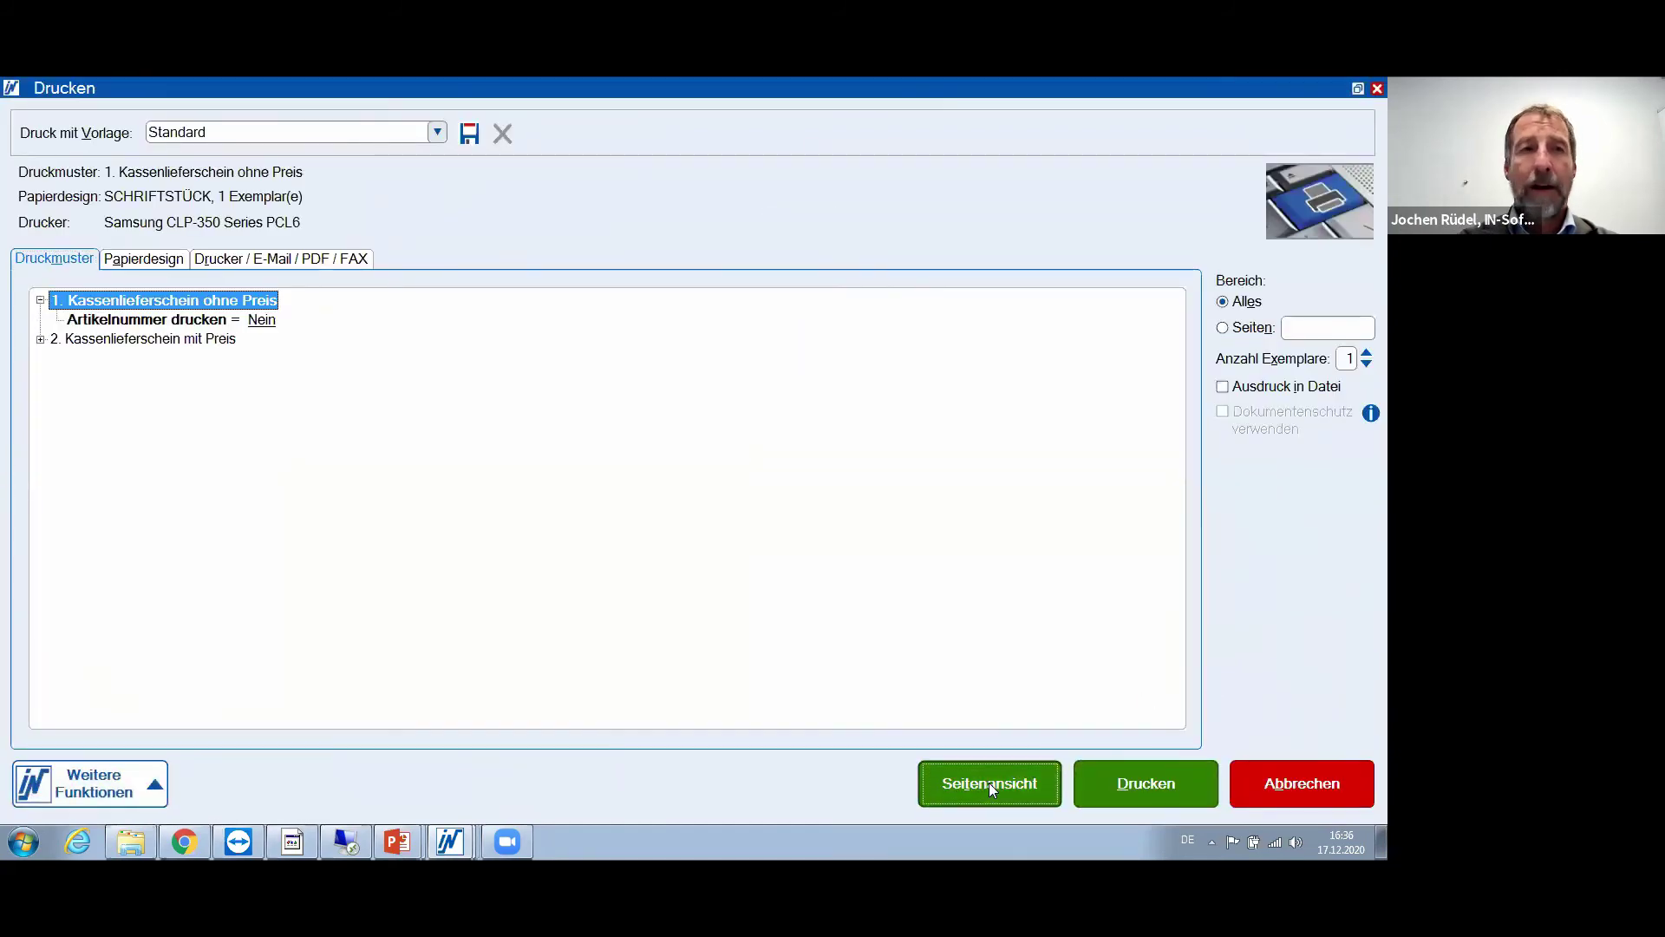
scroll(367, 373, "down", 2)
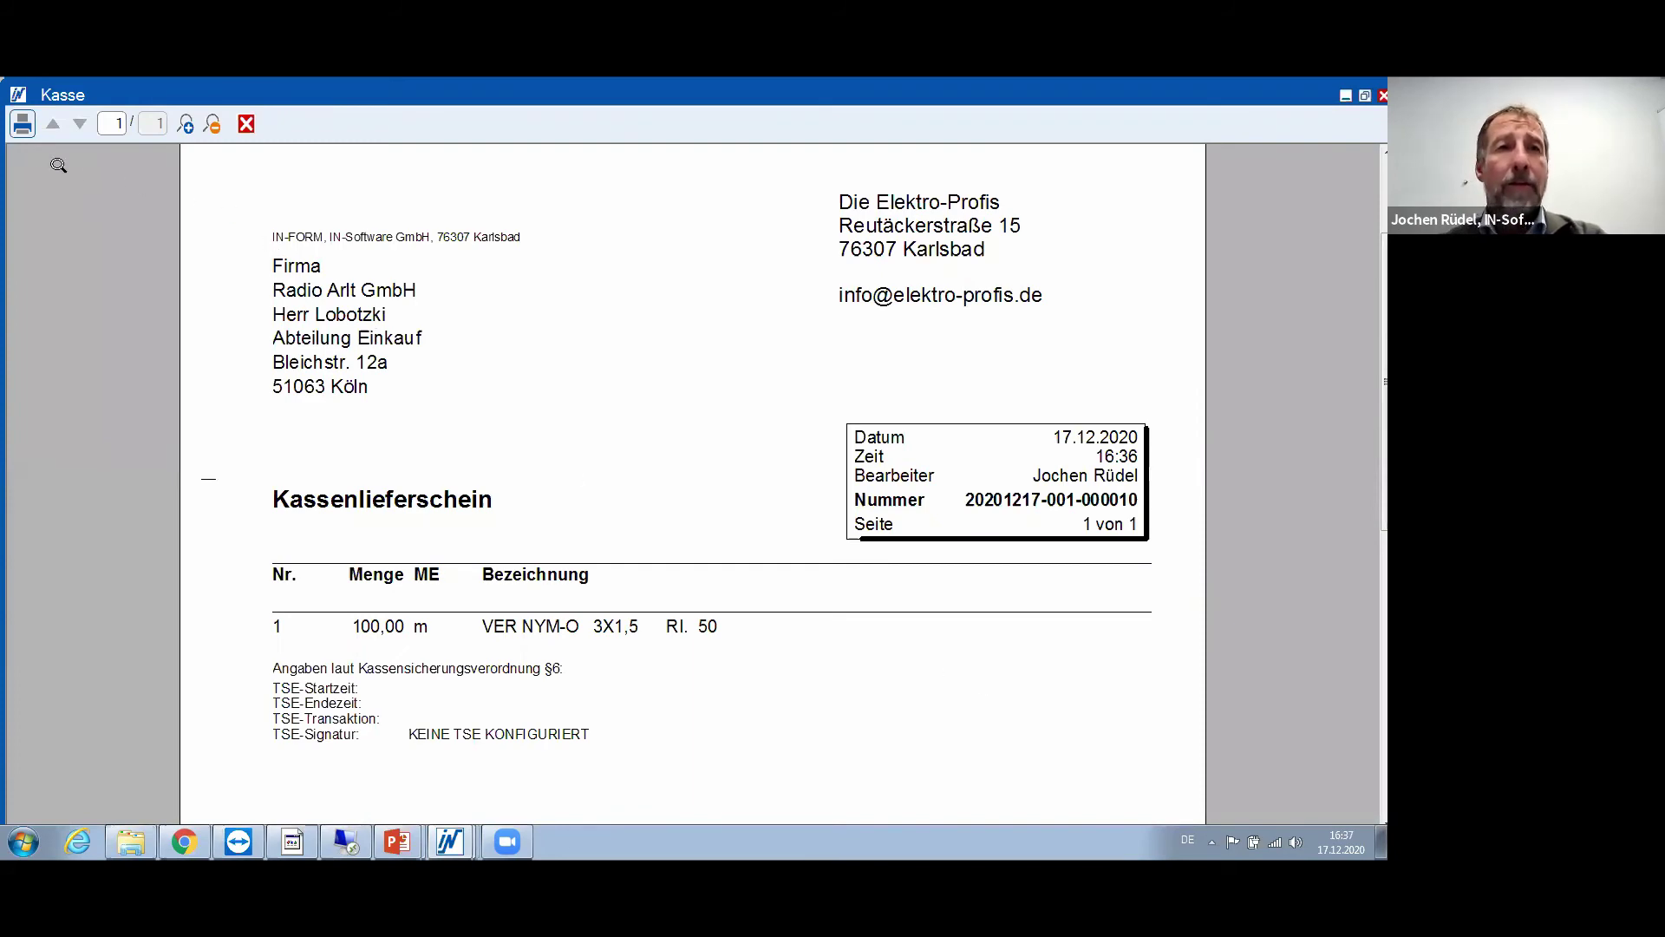
left_click(21, 124)
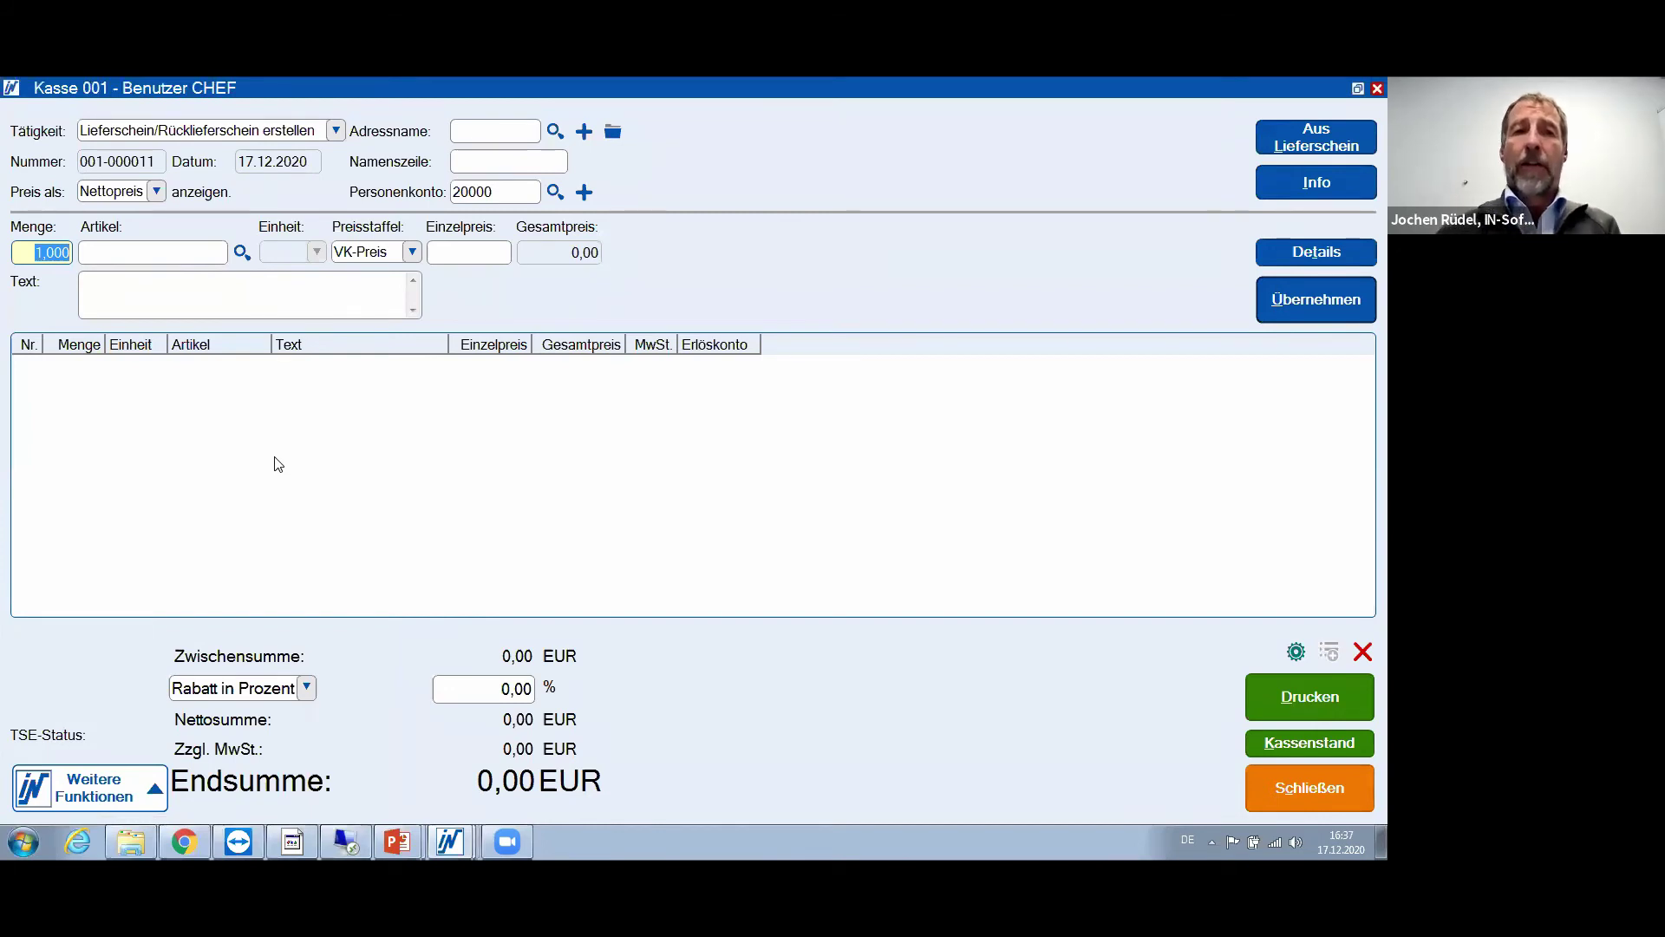
Switch the till activity to Geldtransfer and check the Kassenstand overview before entering the withdrawal amount
left_click(335, 132)
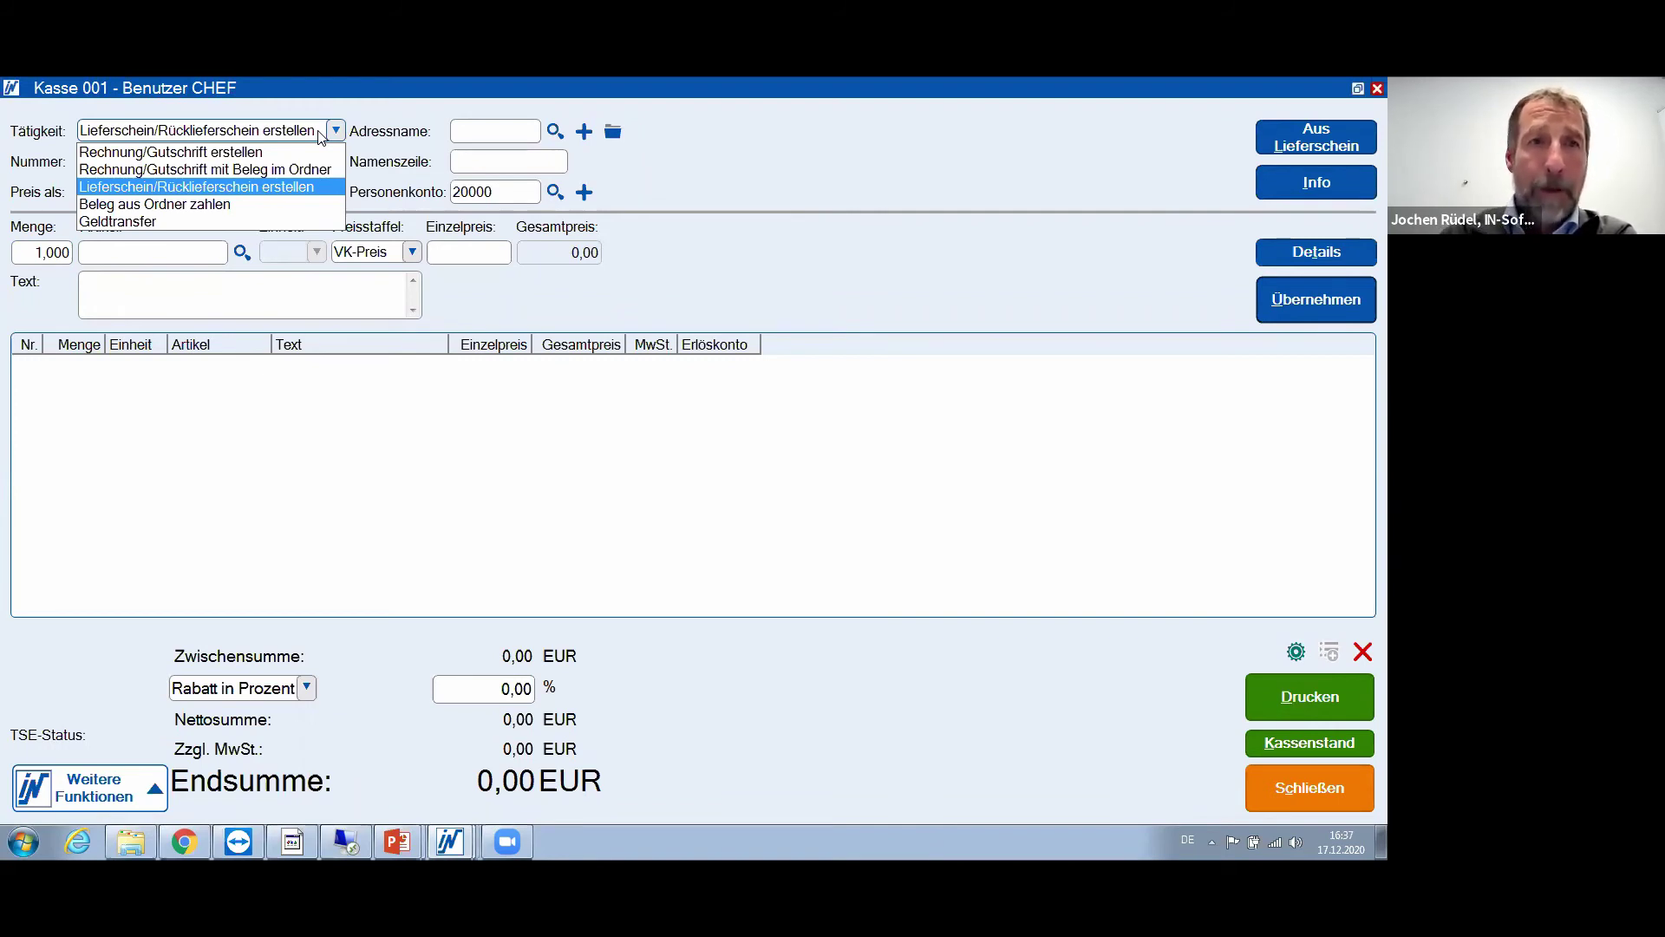
left_click(138, 222)
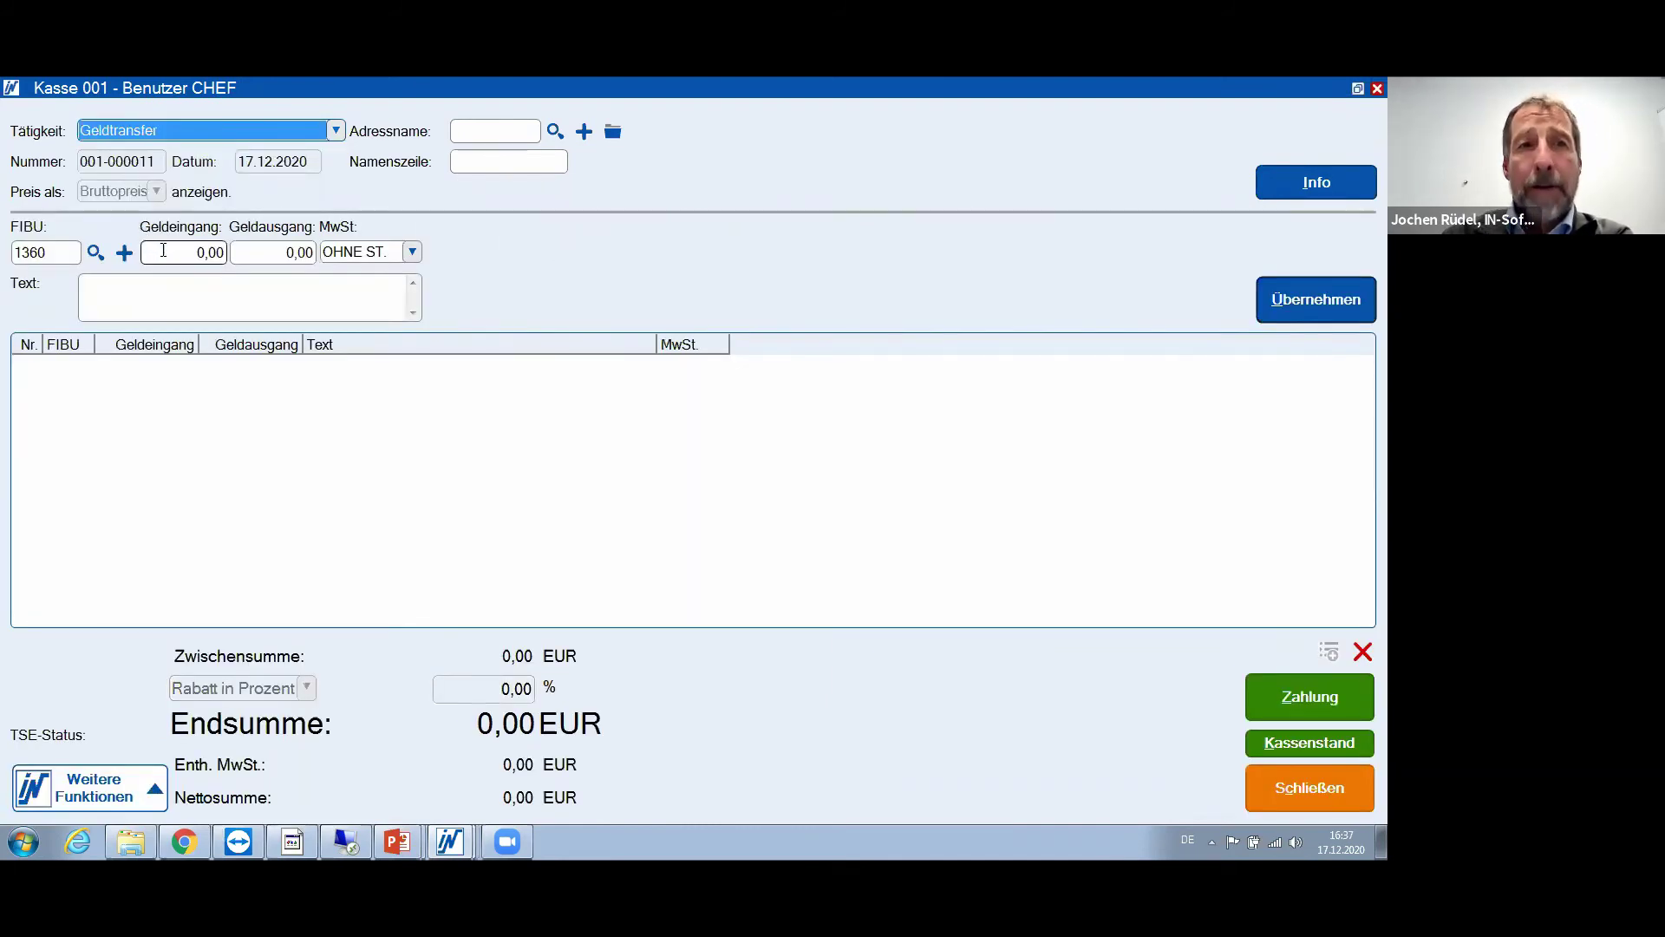
left_click(286, 253)
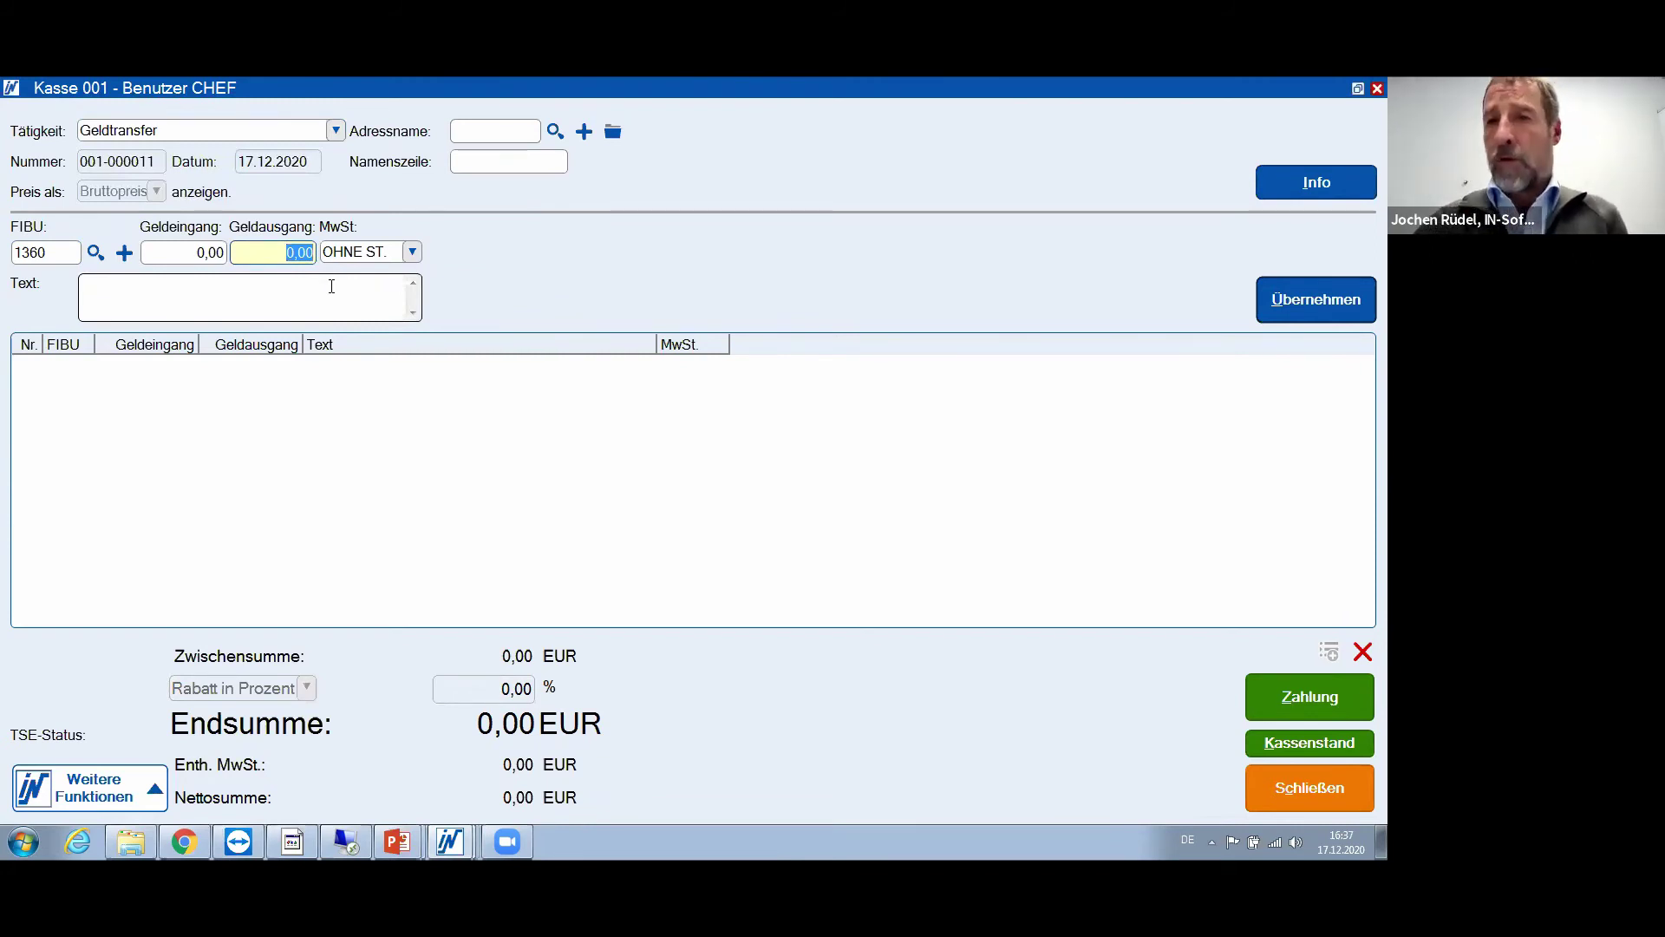
left_click(1300, 743)
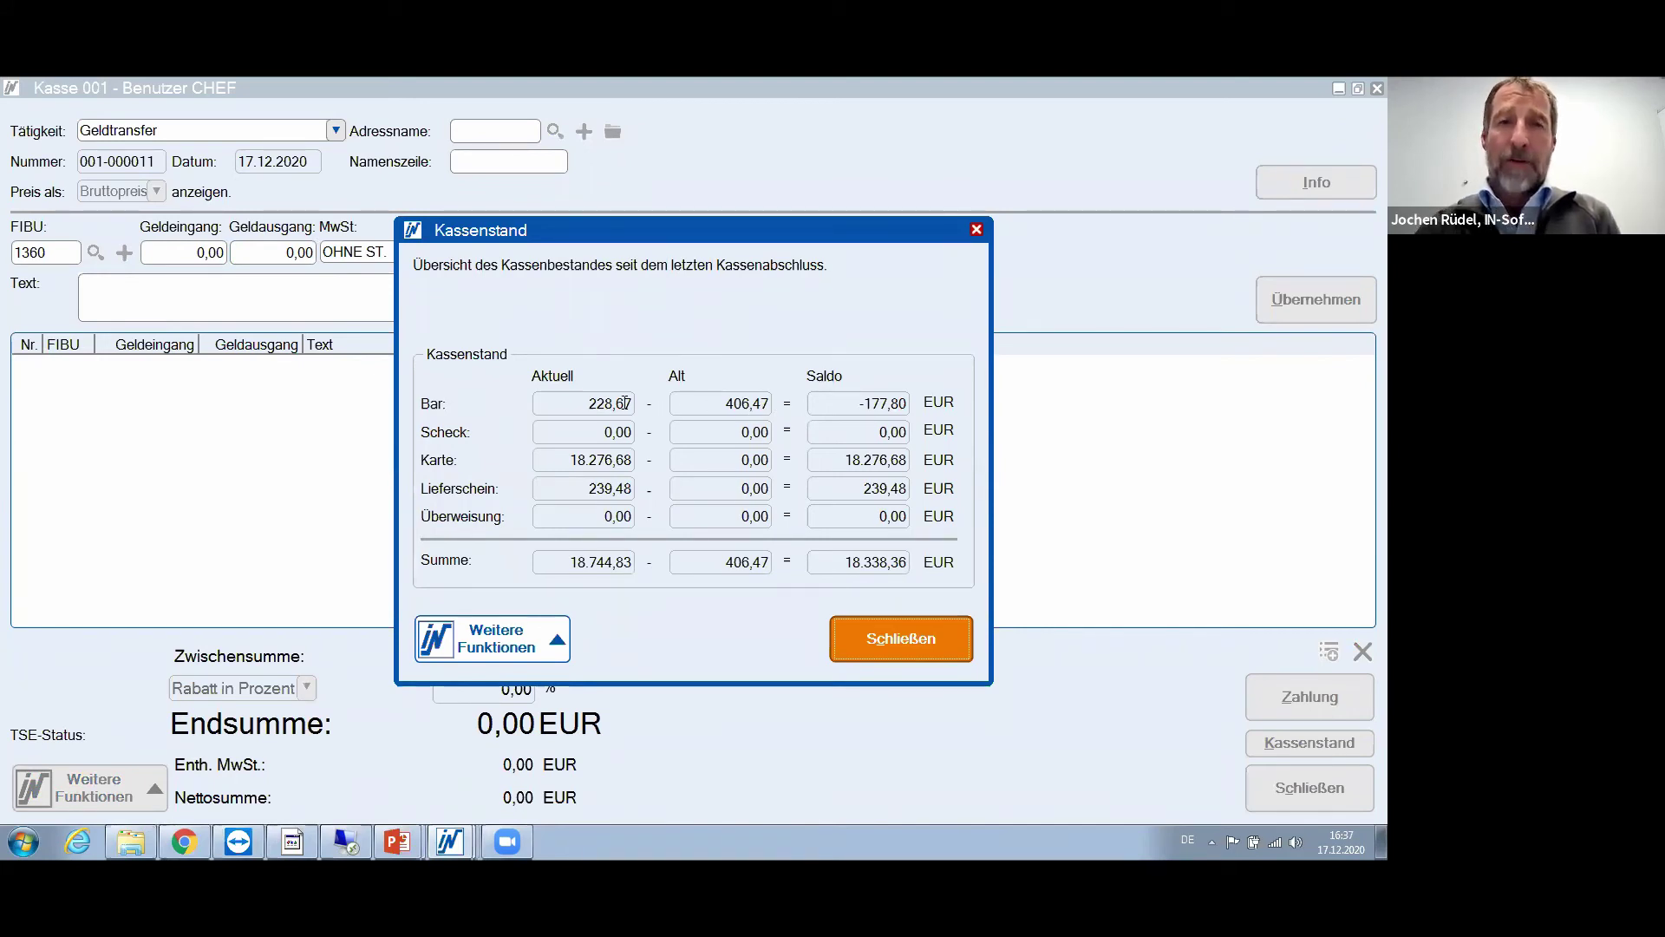
left_click(895, 649)
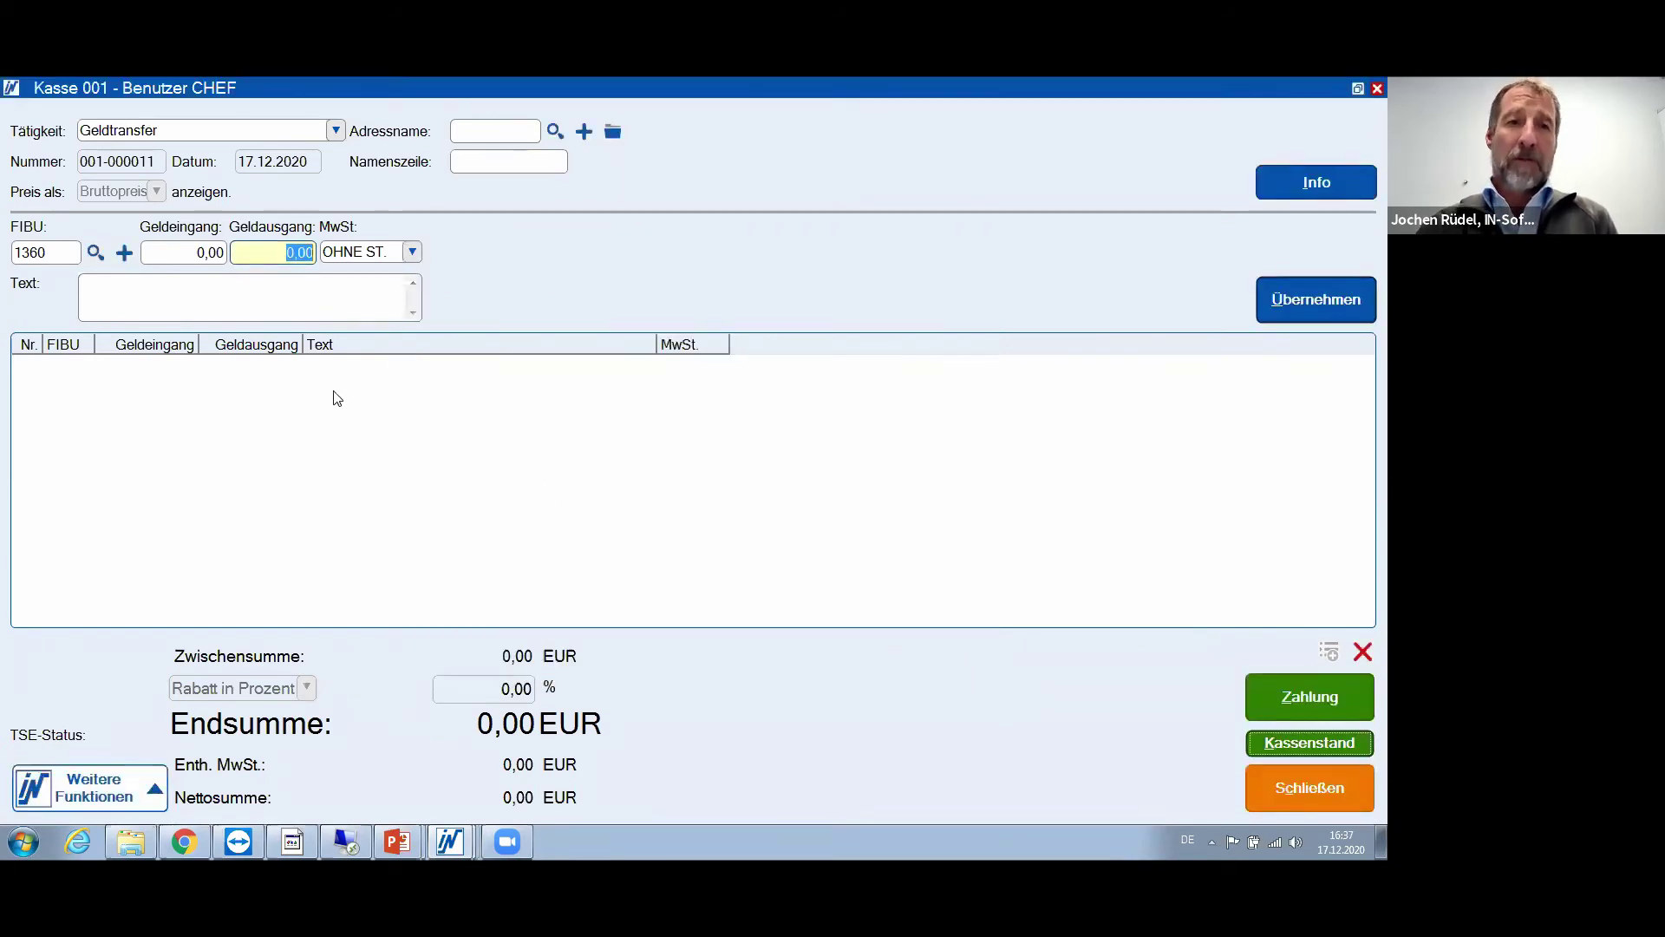
Add a Geldausgang of 200 EUR on FIBU account 1360 with the text Barentnahme
type("200")
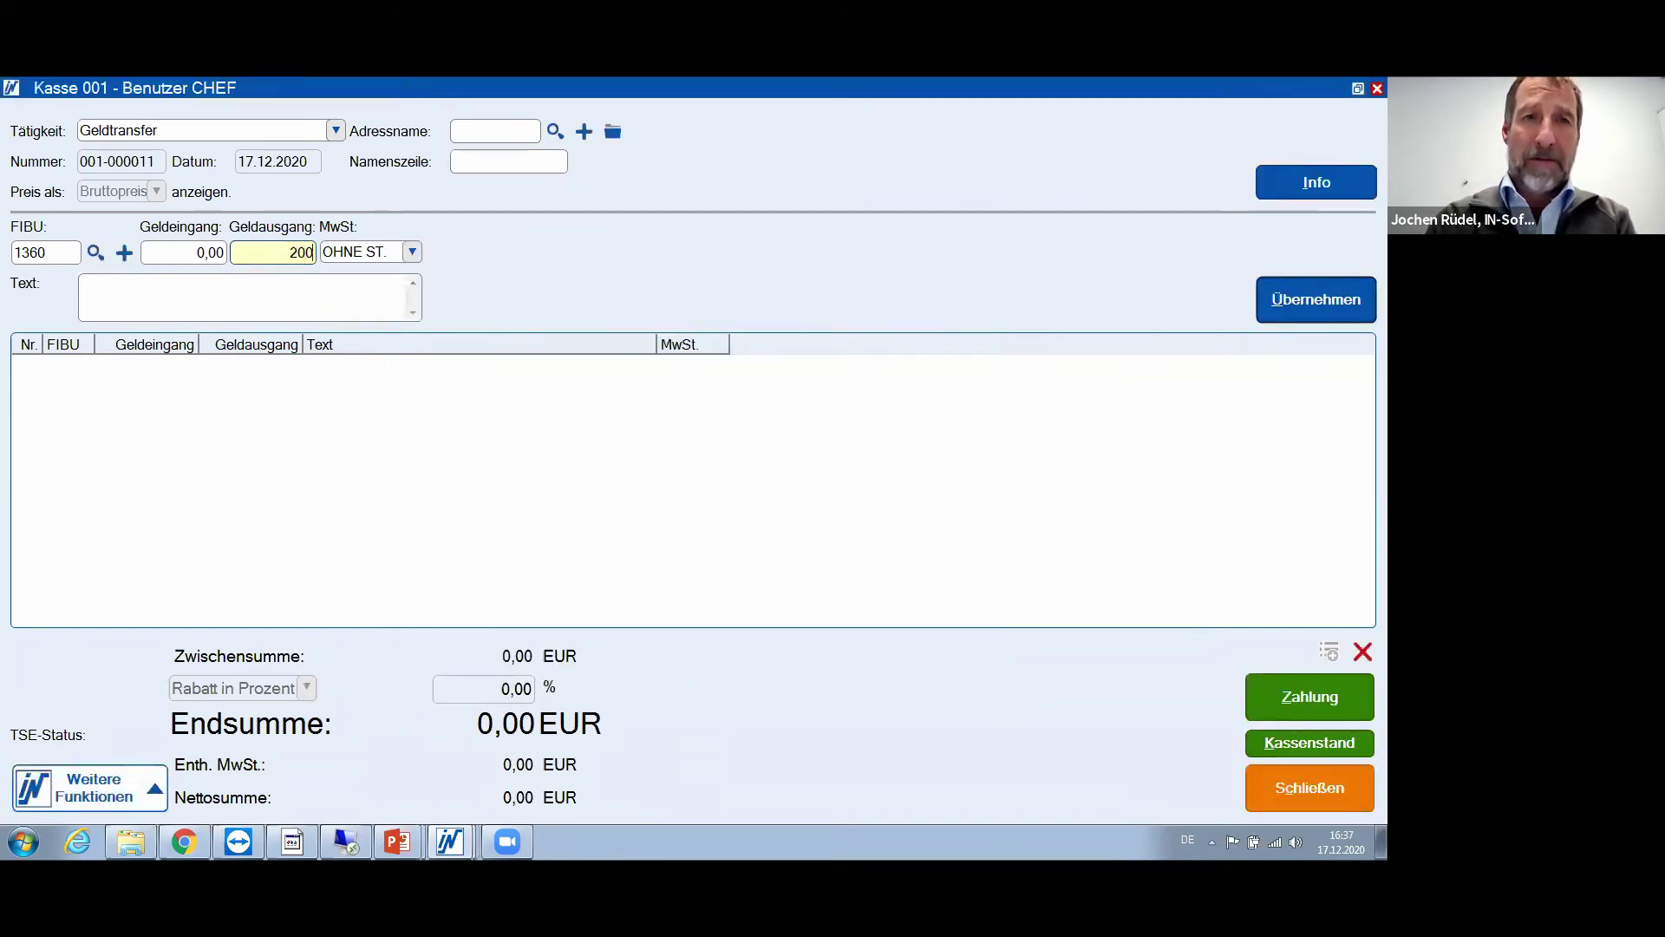
key("Return")
left_click(92, 285)
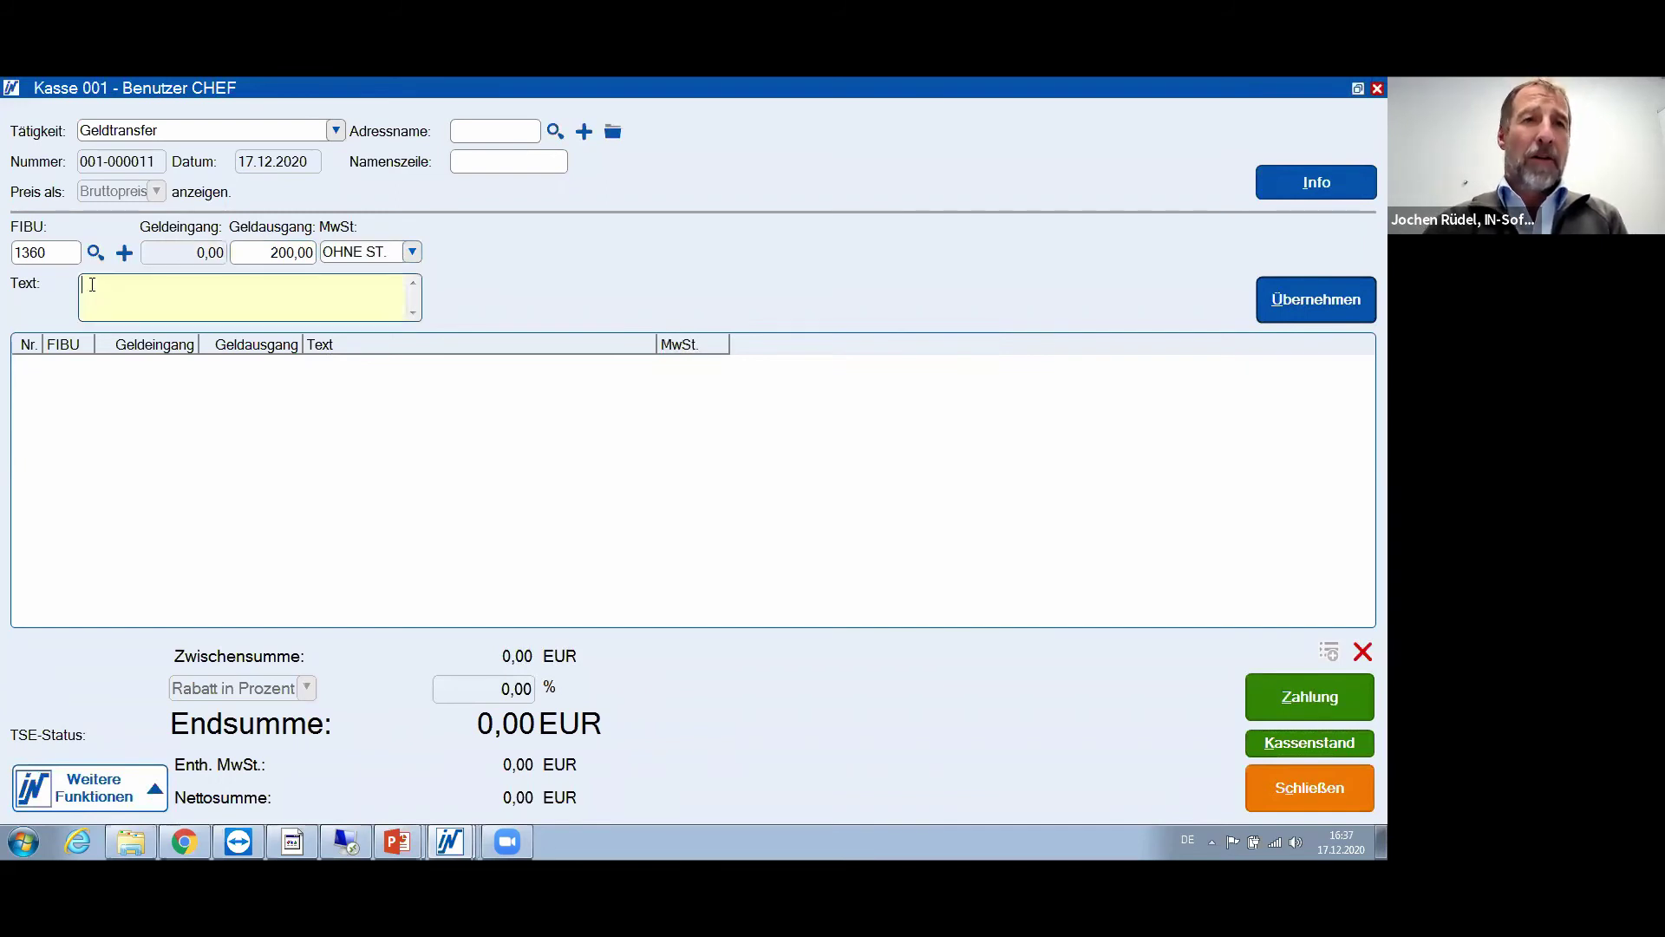
type("rentnahme")
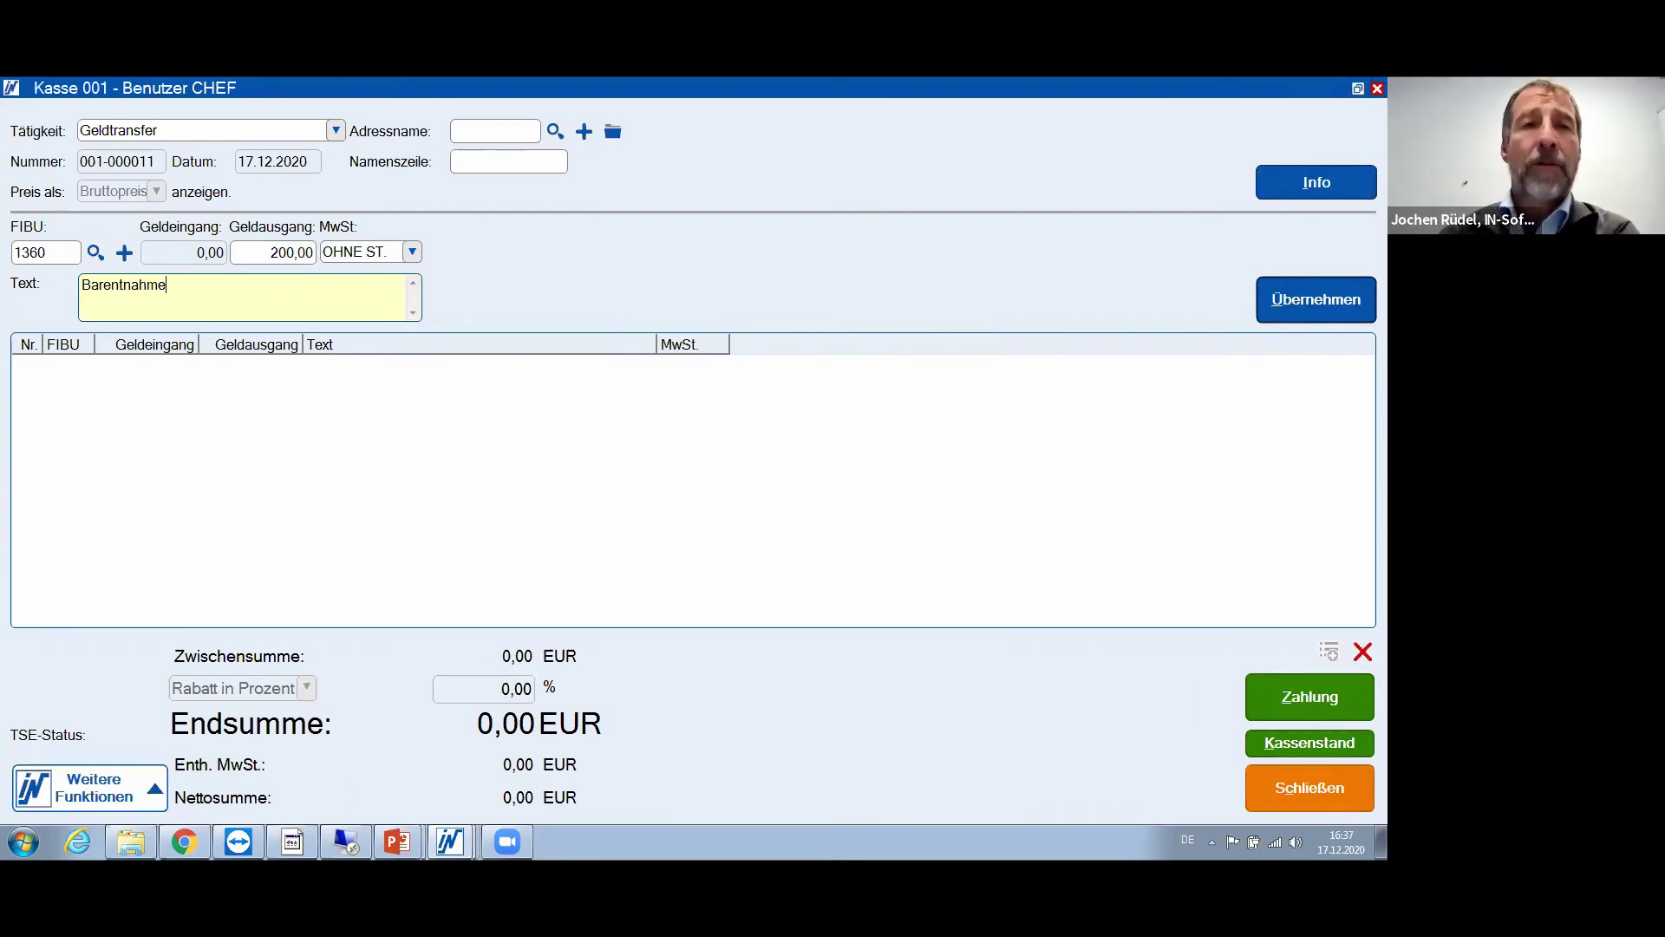
left_click(1289, 309)
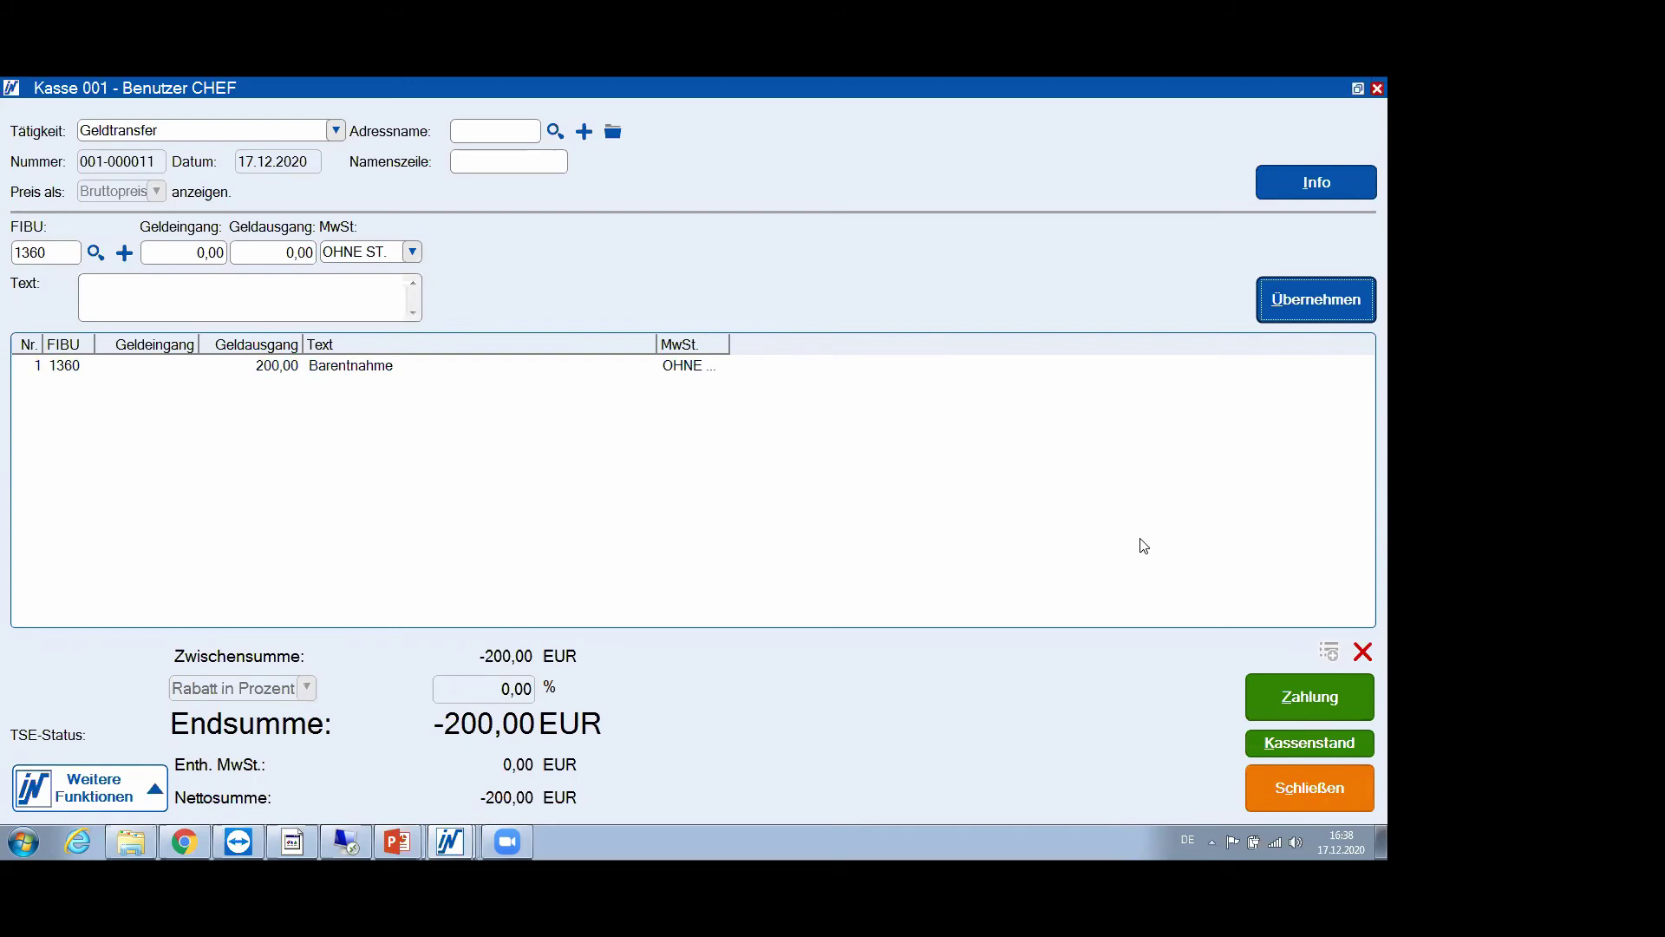
Pay out the withdrawal as Barzahlung without a receipt, confirming that no printout is wanted
left_click(1283, 695)
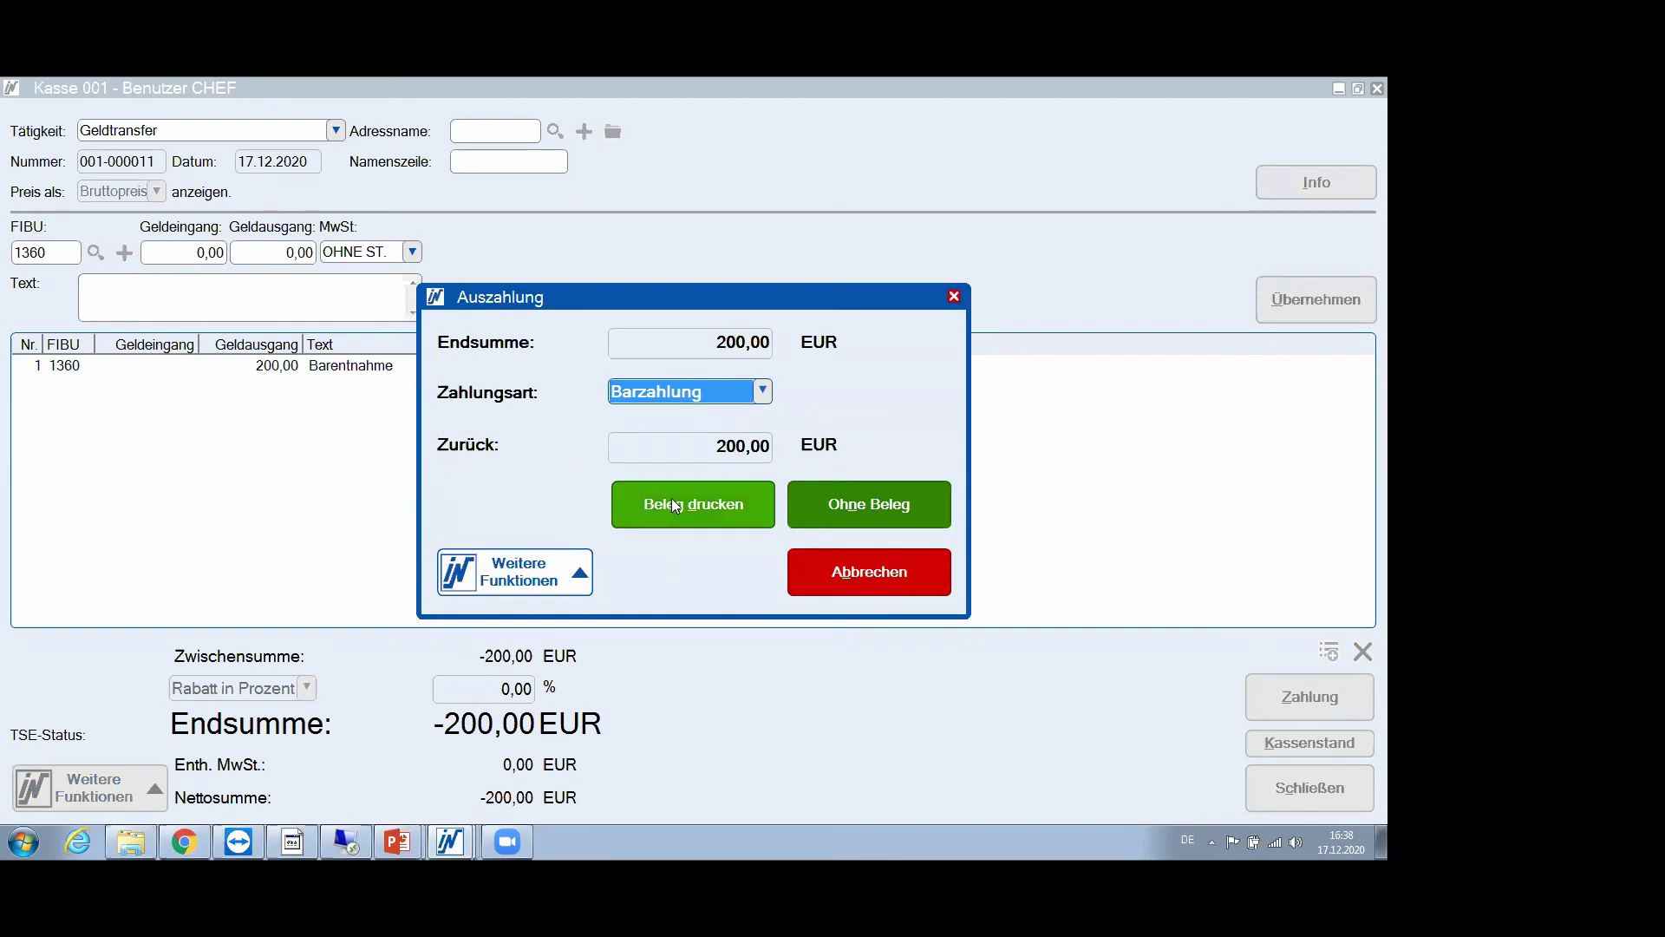
left_click(858, 507)
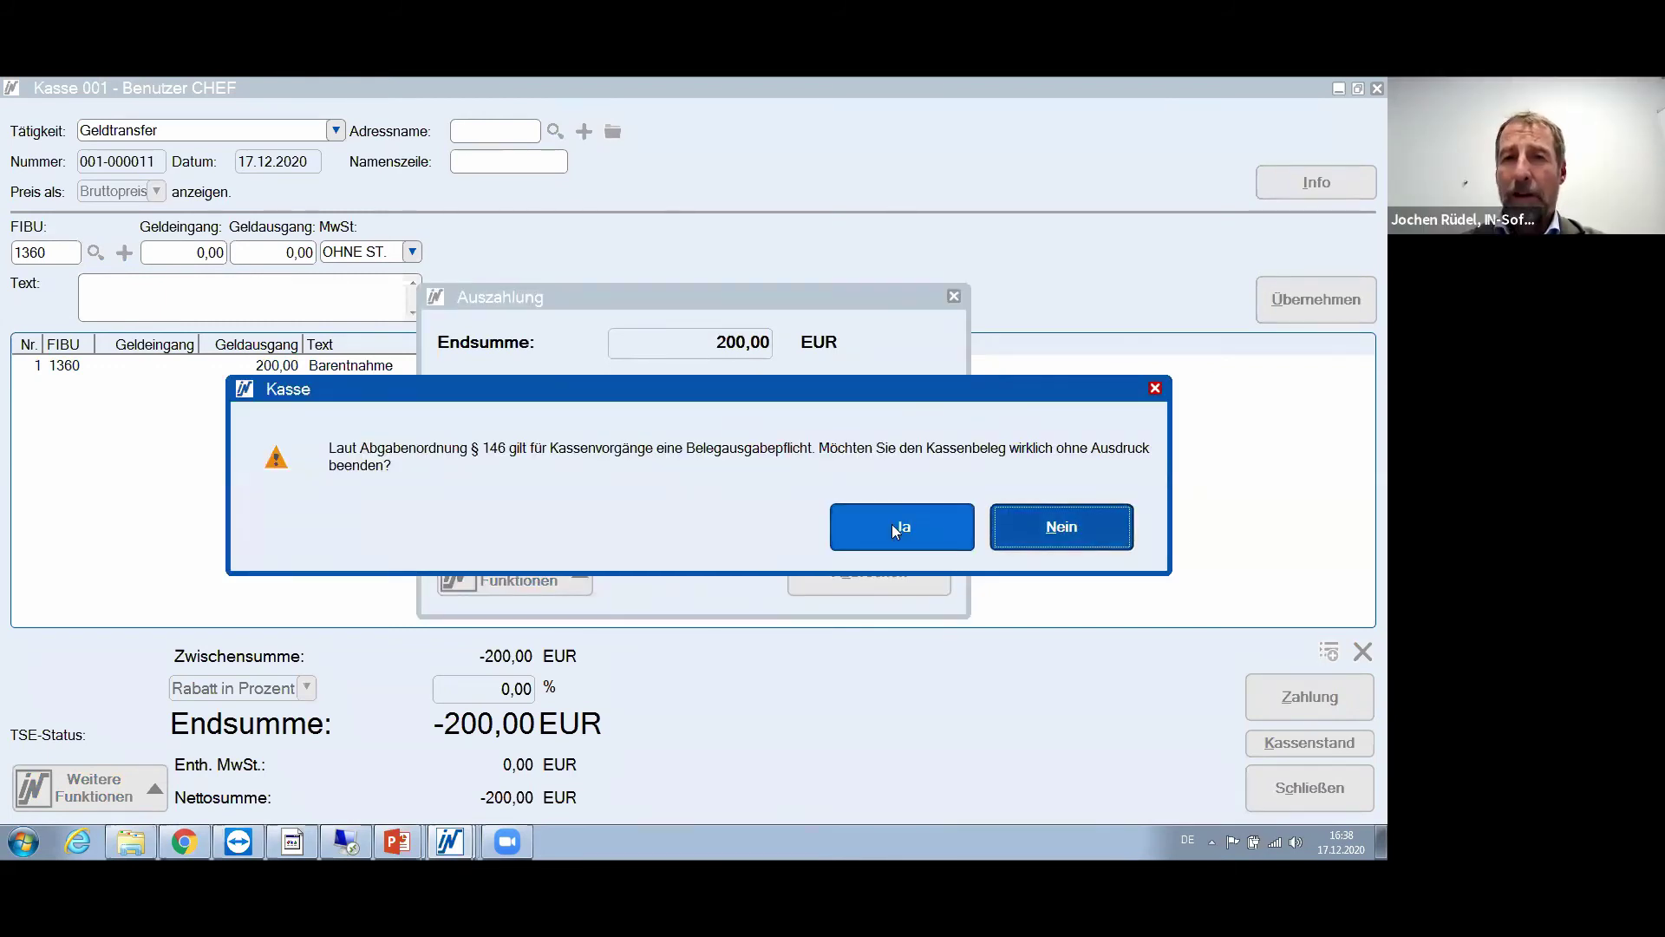
left_click(895, 527)
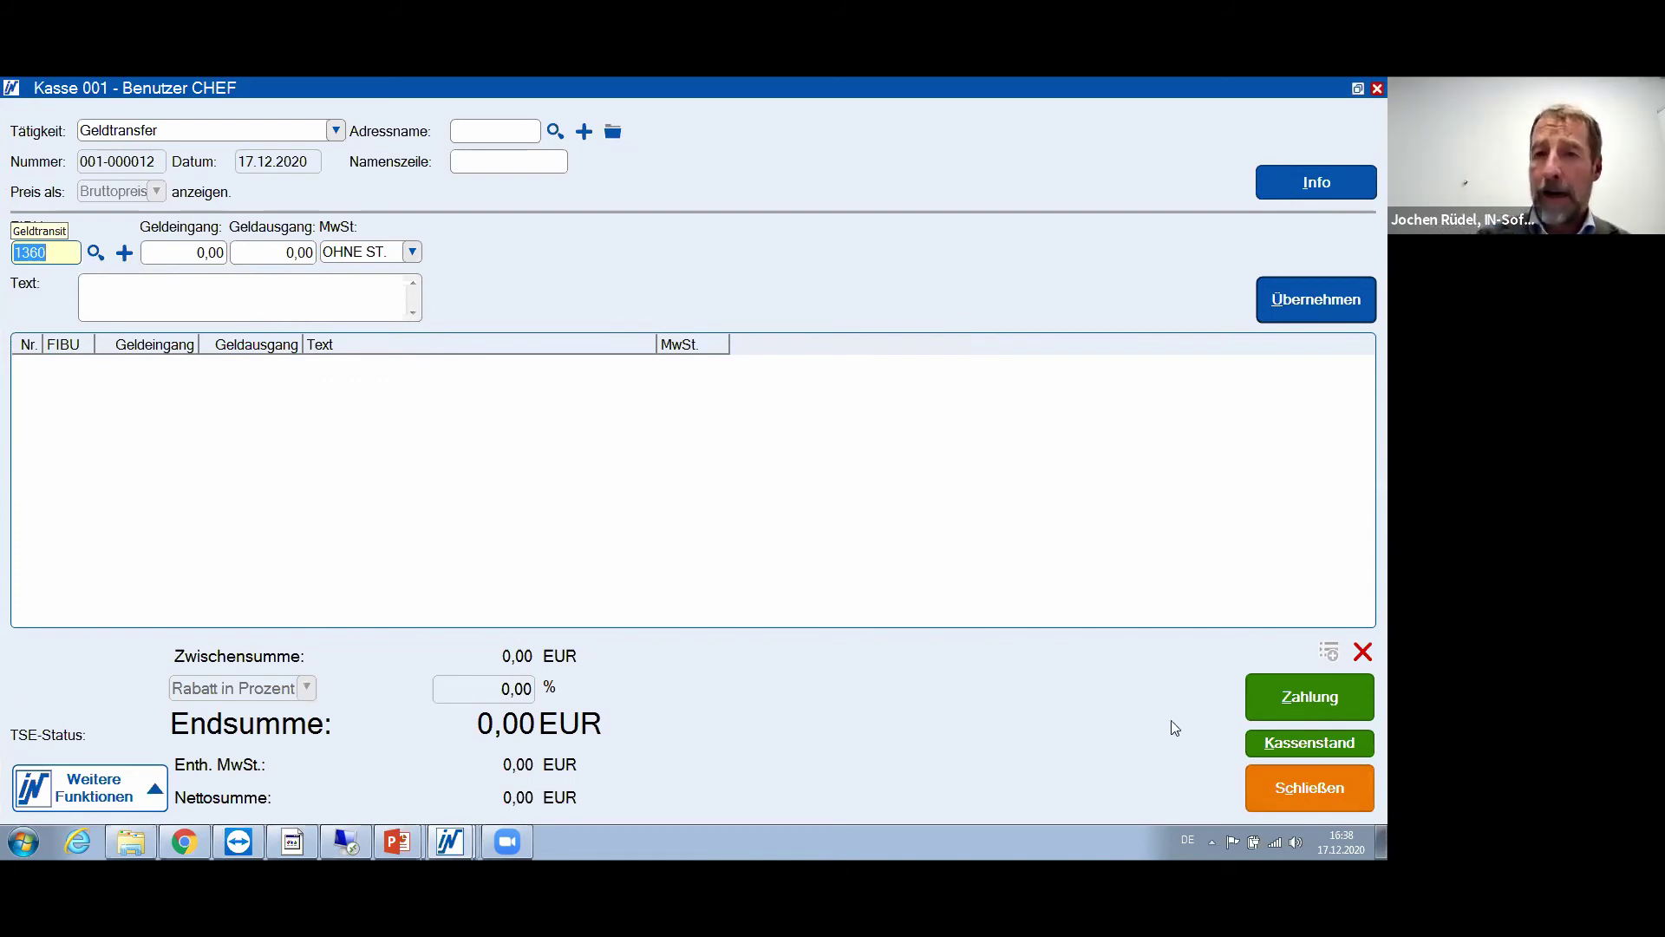
Leave the till, open the Kassenjournal and enlarge it to show all of the day's entries
left_click(1311, 789)
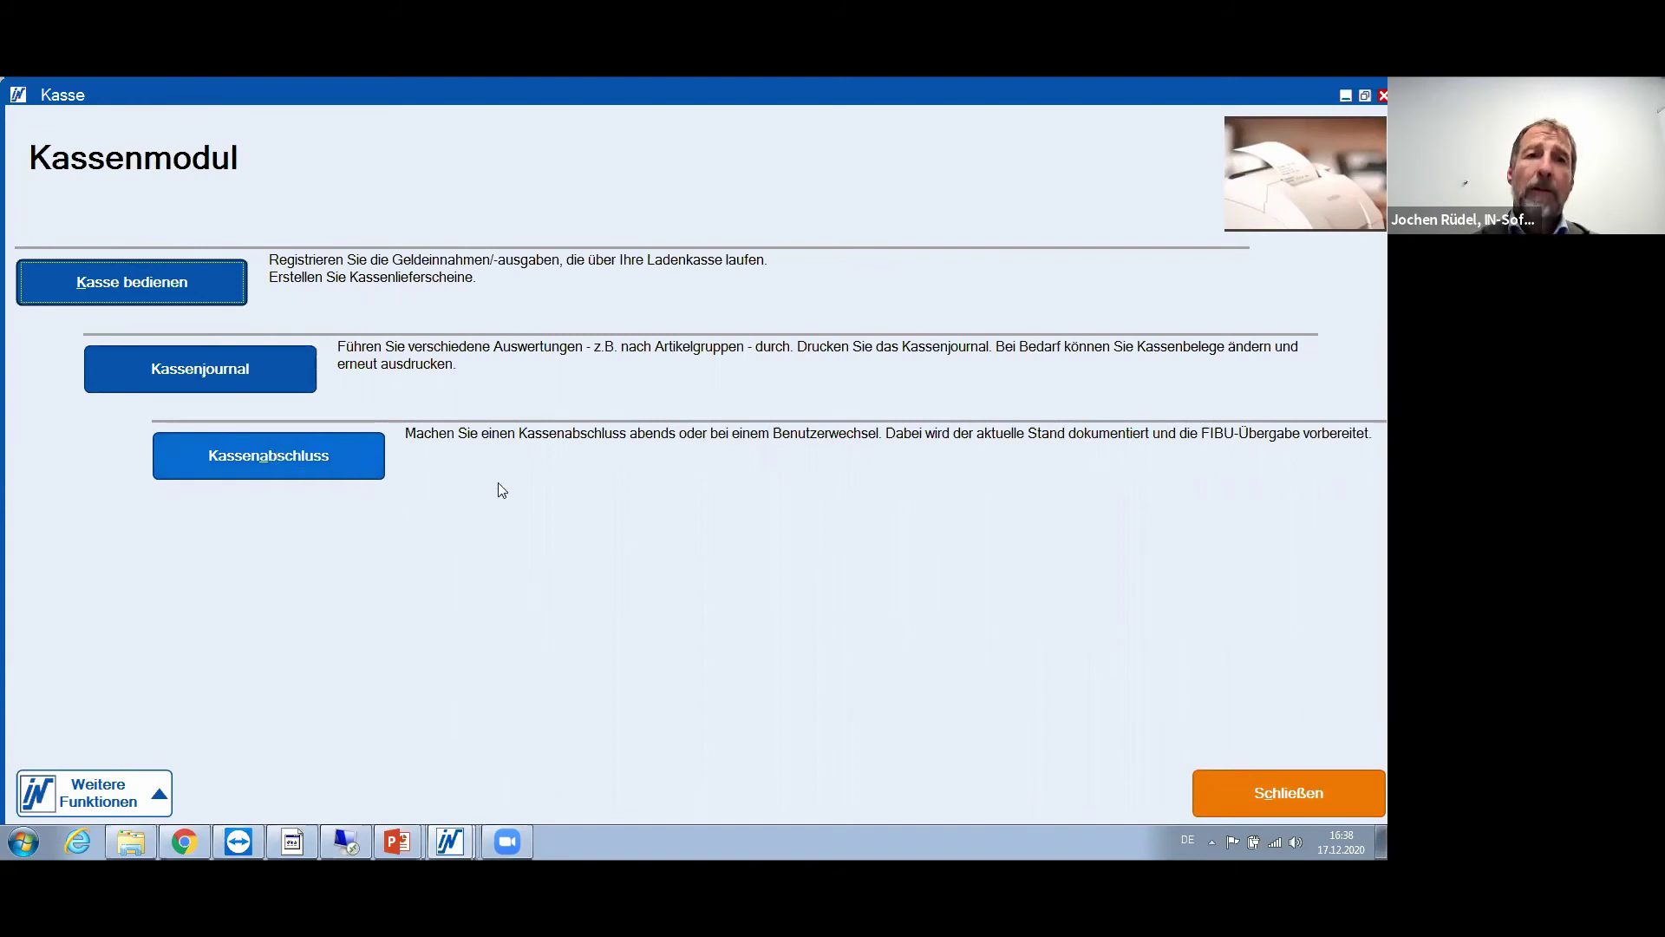
left_click(219, 368)
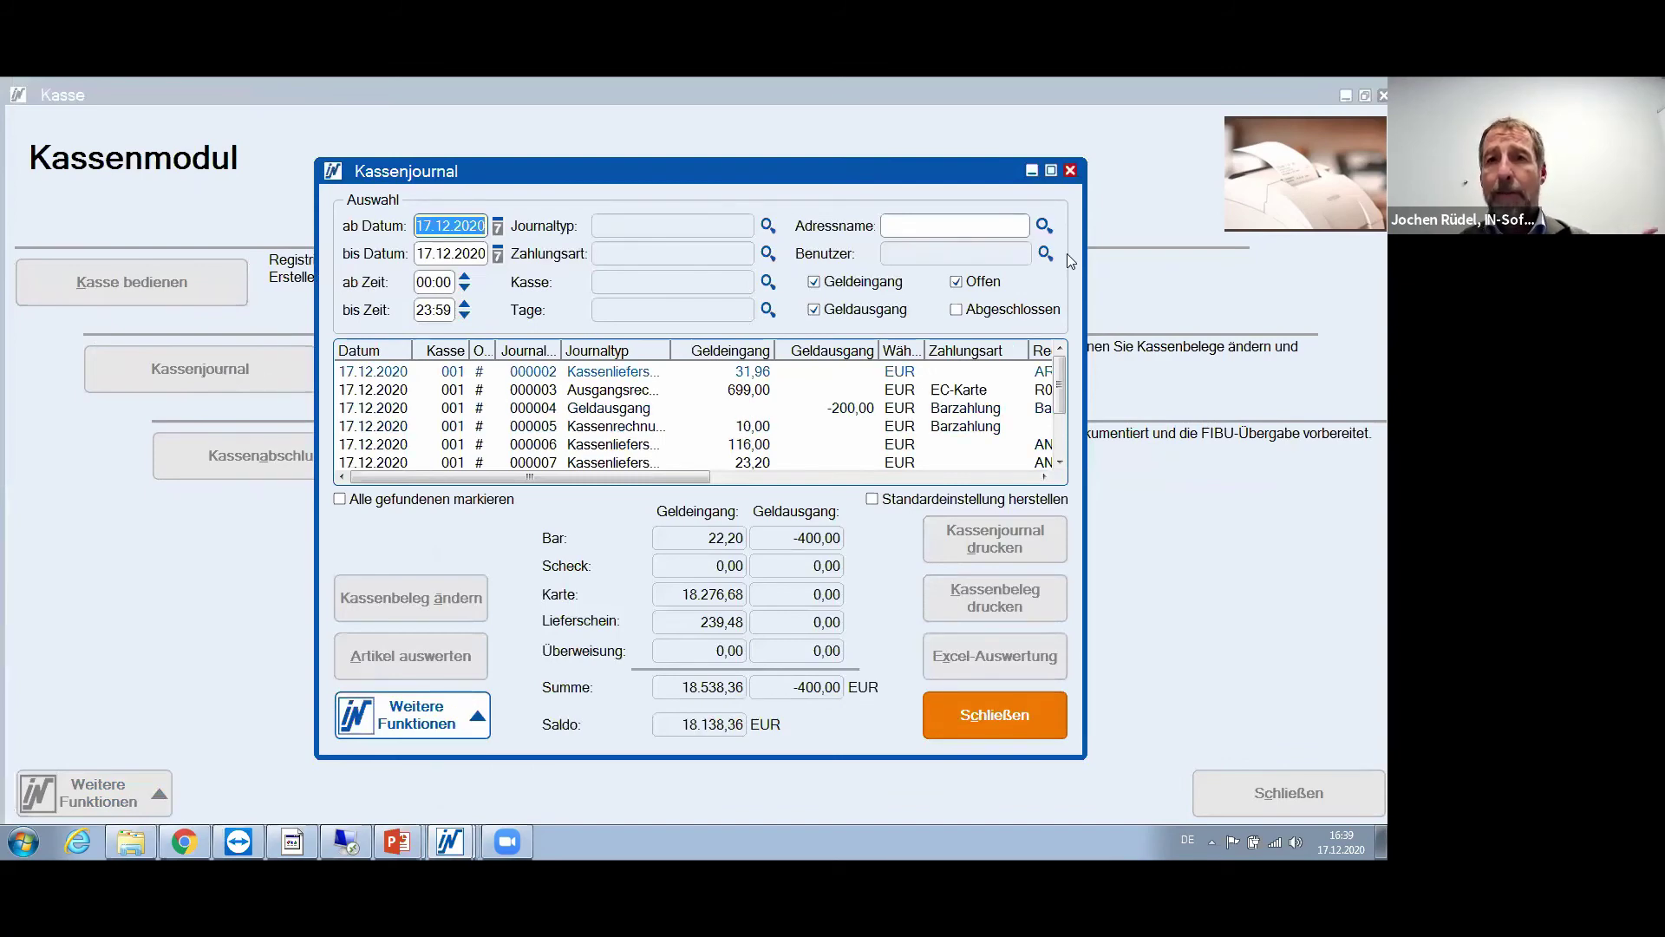
left_click(1051, 171)
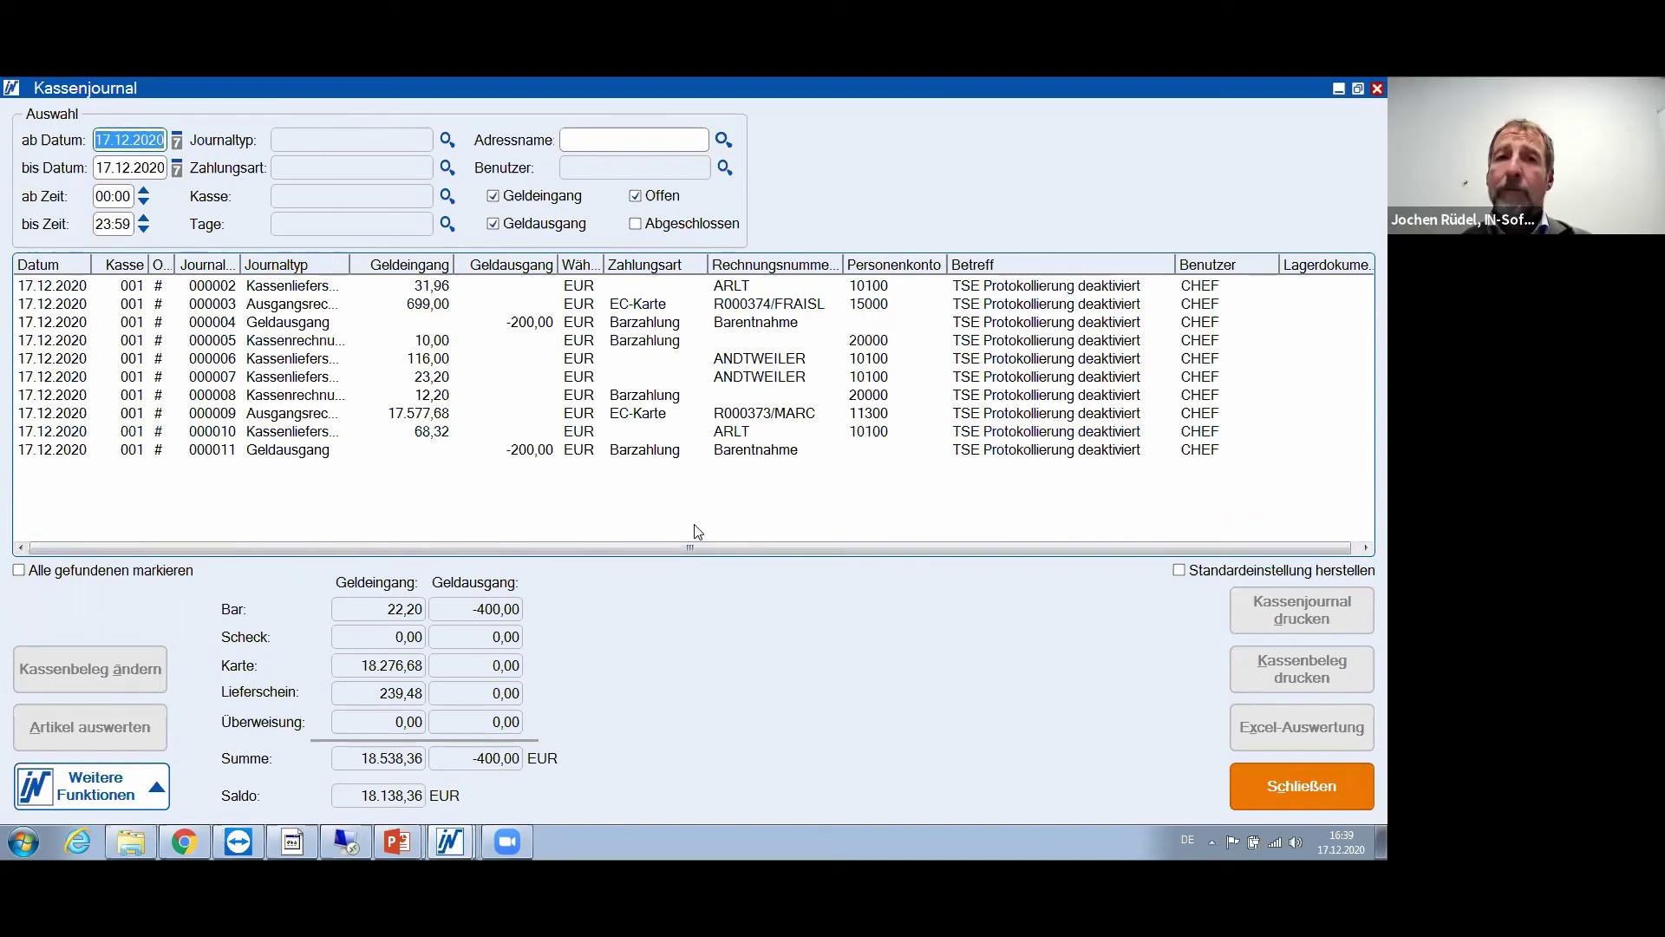
Examine the Kassenrechnung of journal entry 000005 in the page preview and close it without printing
left_click(220, 378)
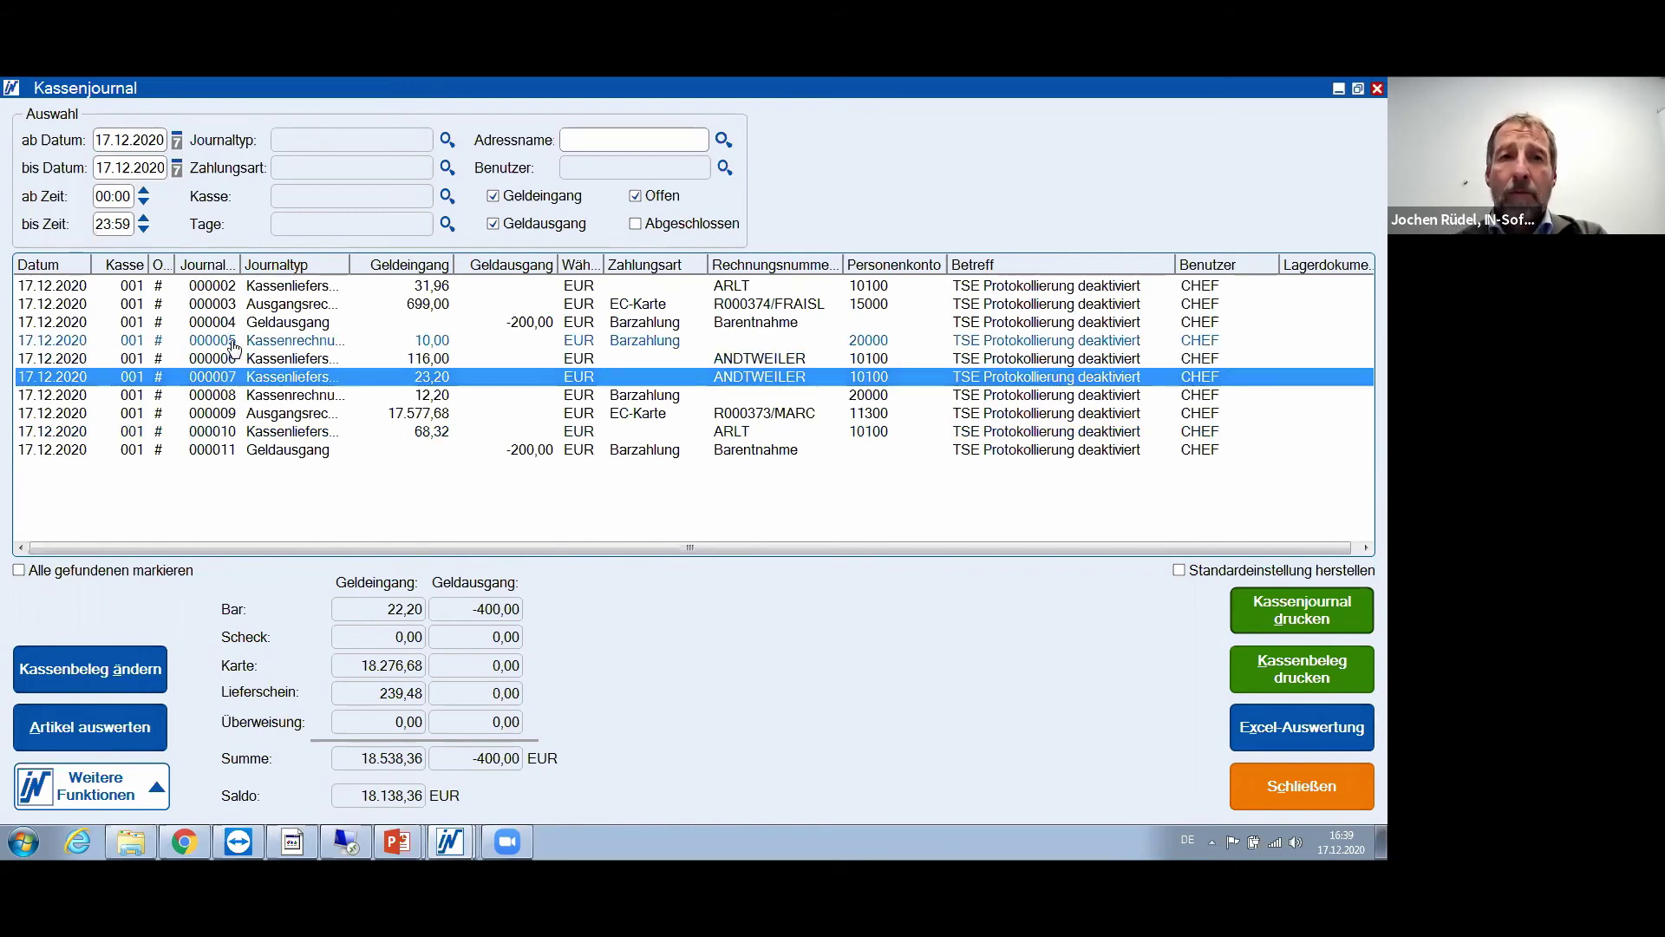
left_click(232, 343)
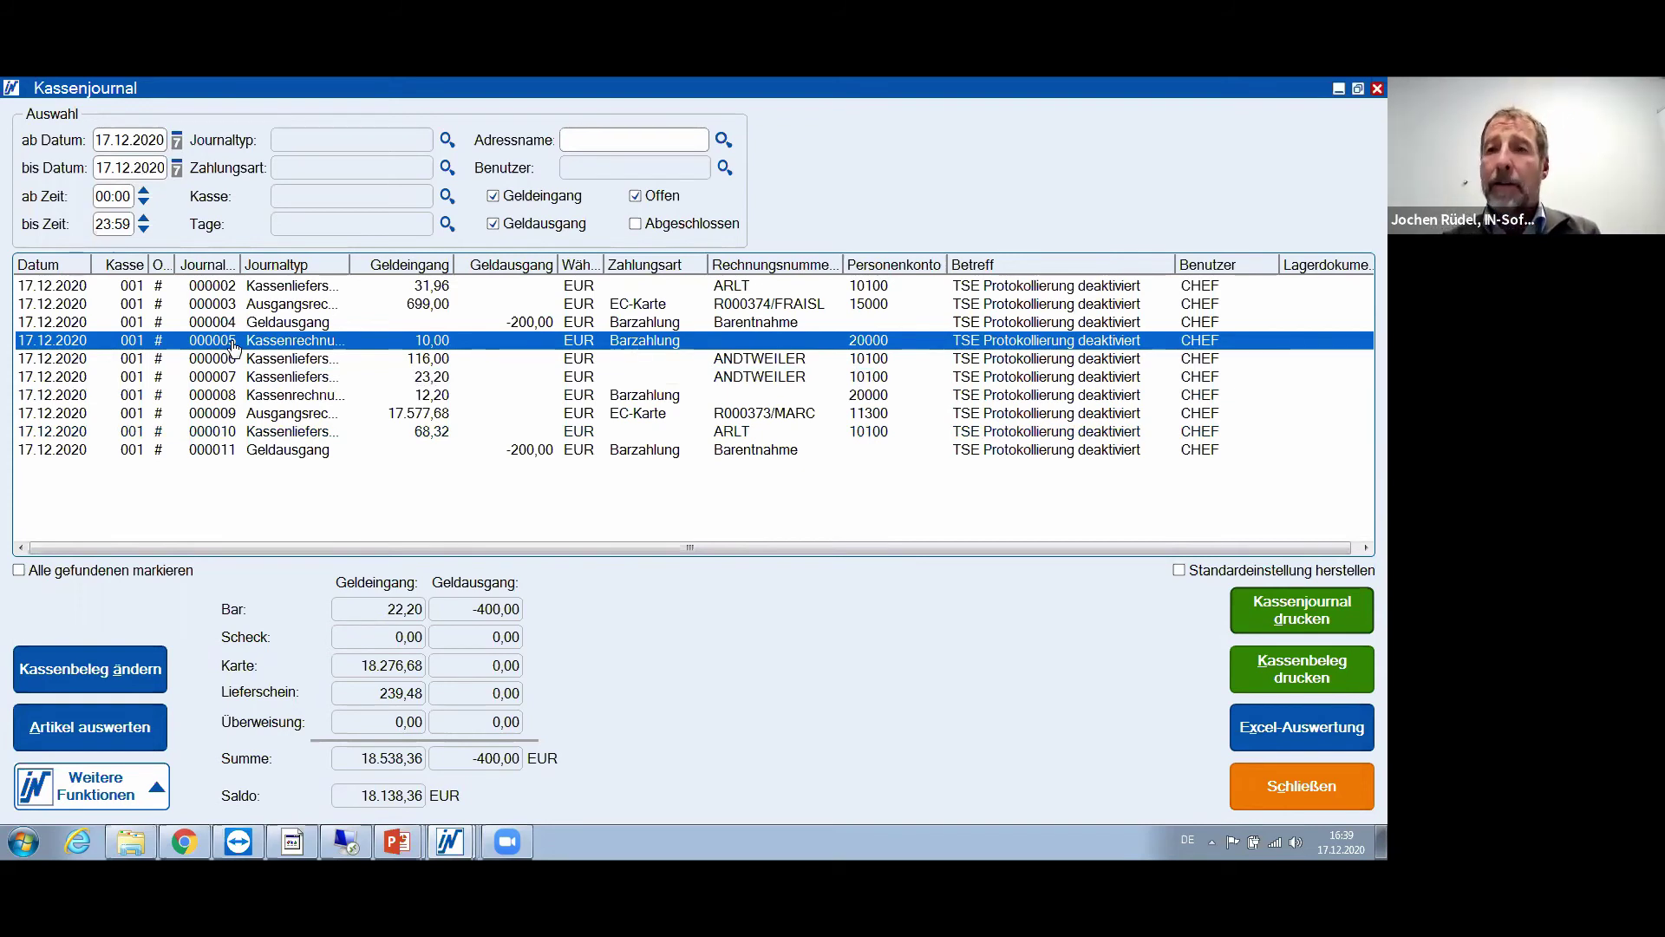
left_click(1277, 670)
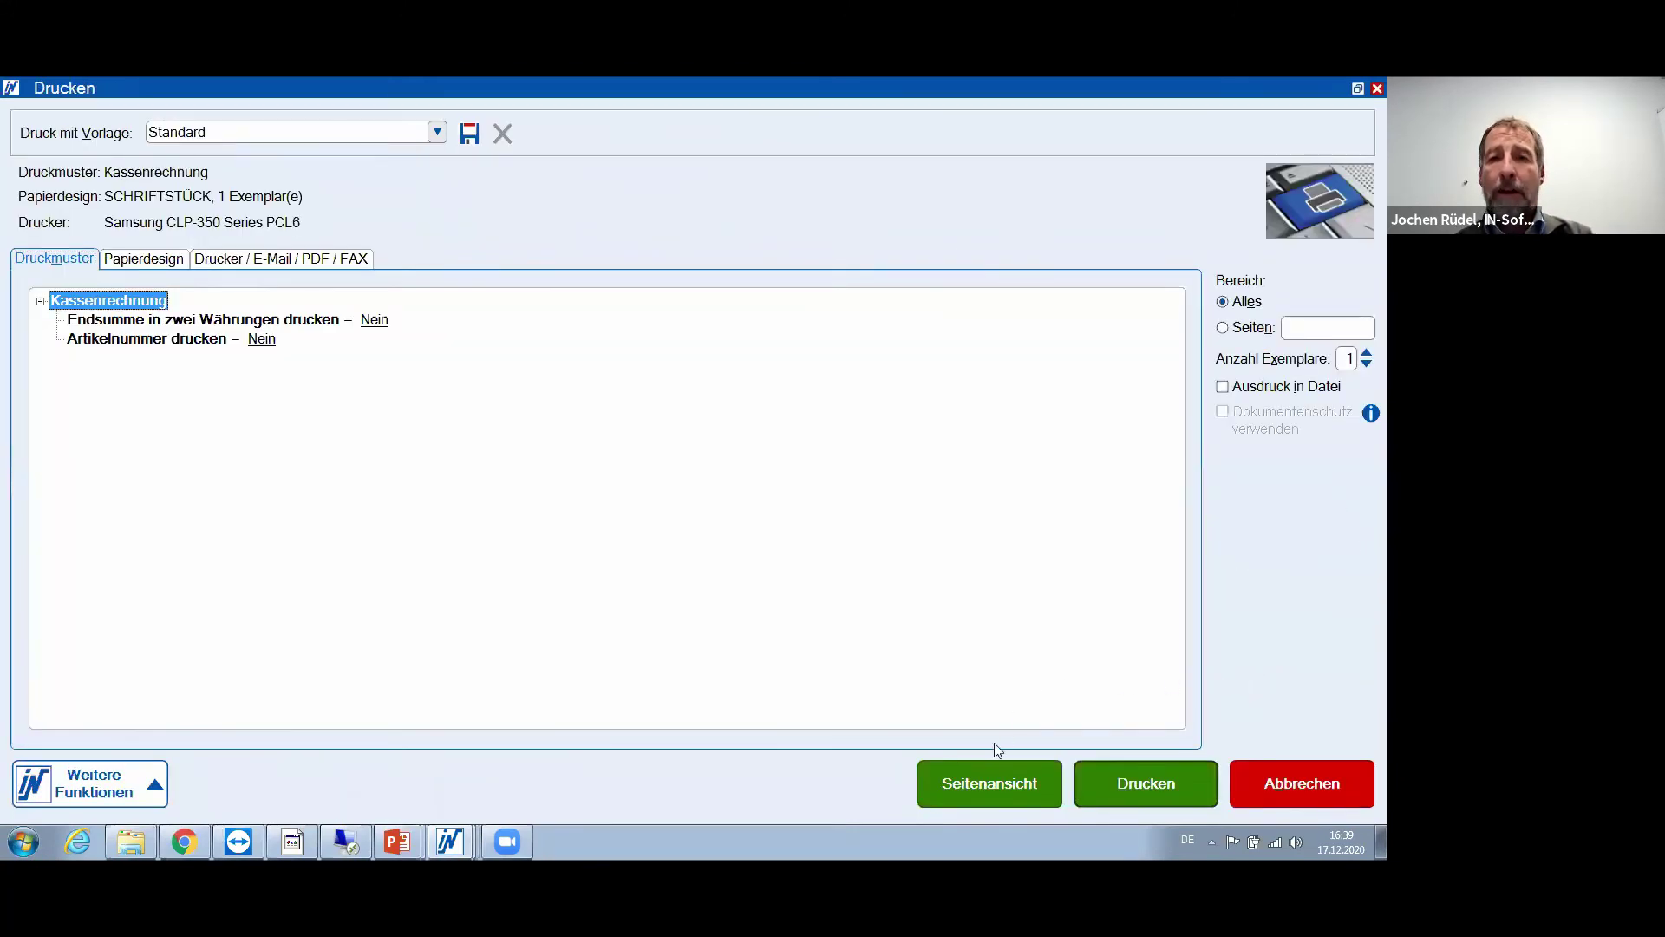
left_click(994, 790)
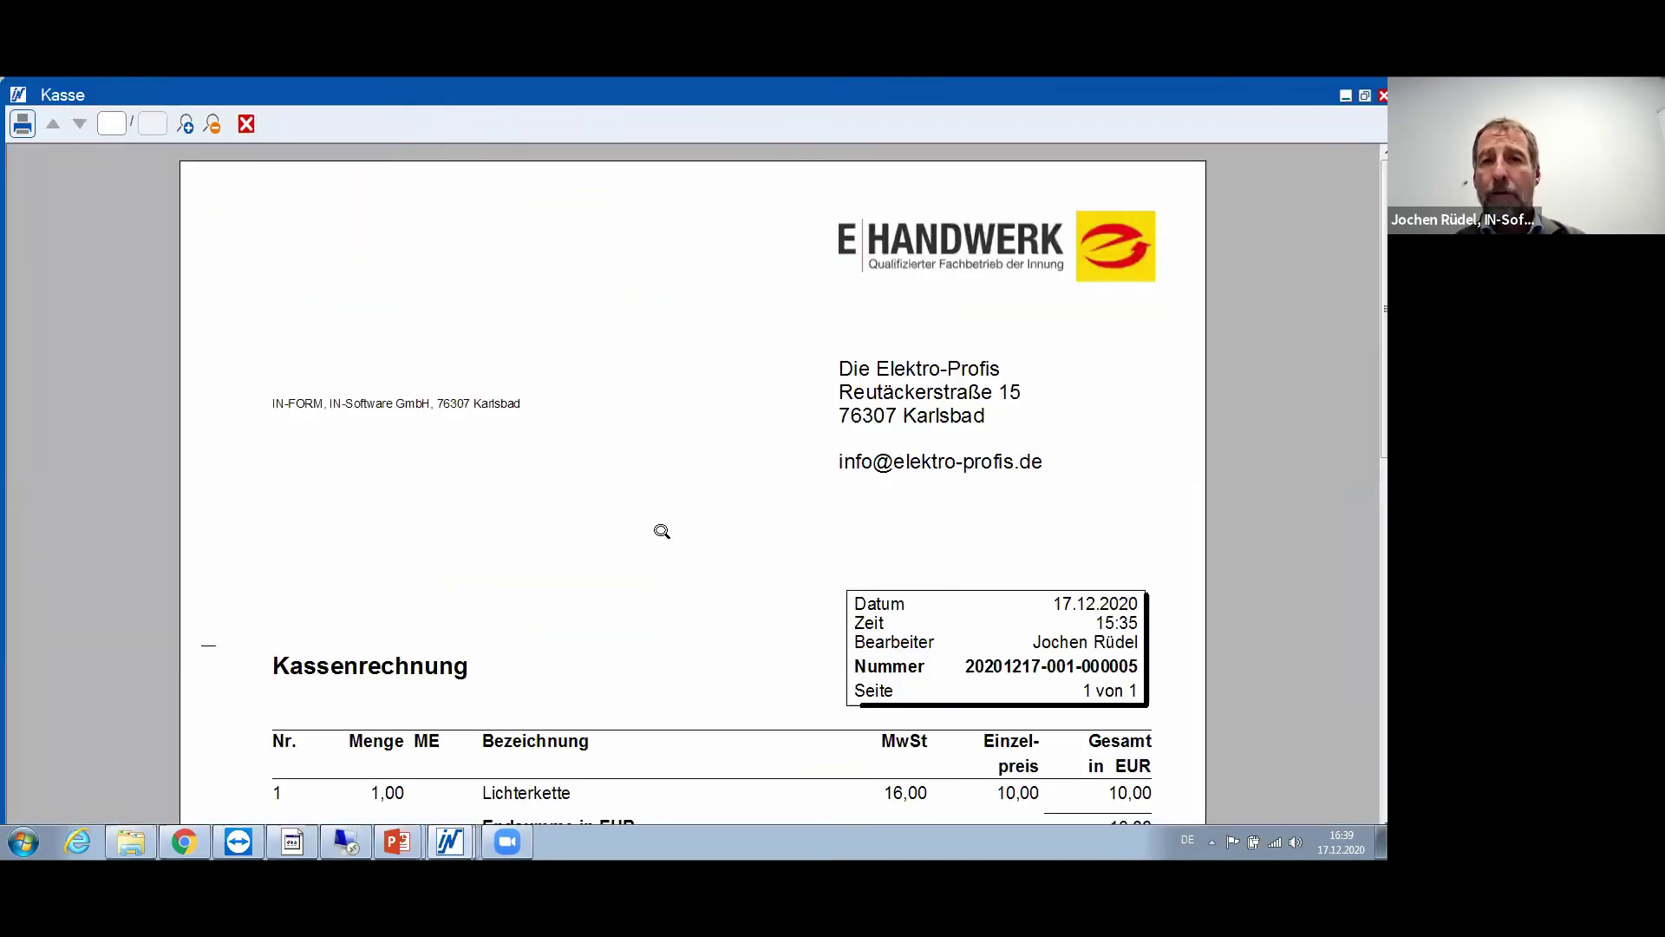
scroll(661, 531, "down", 5)
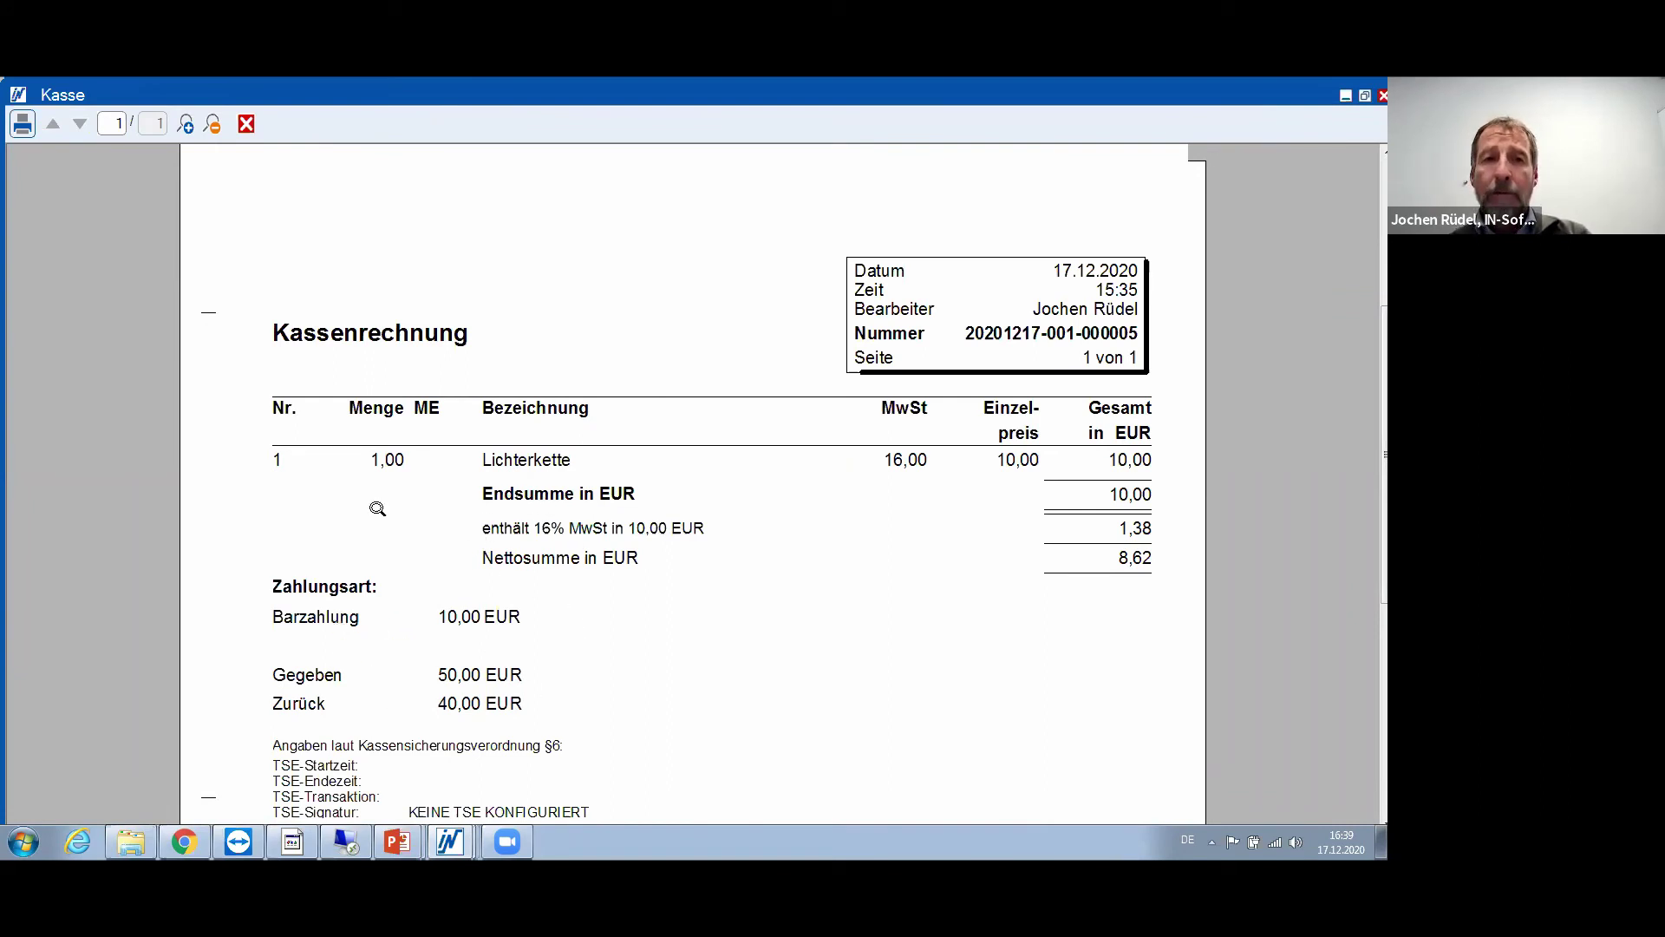
left_click(245, 124)
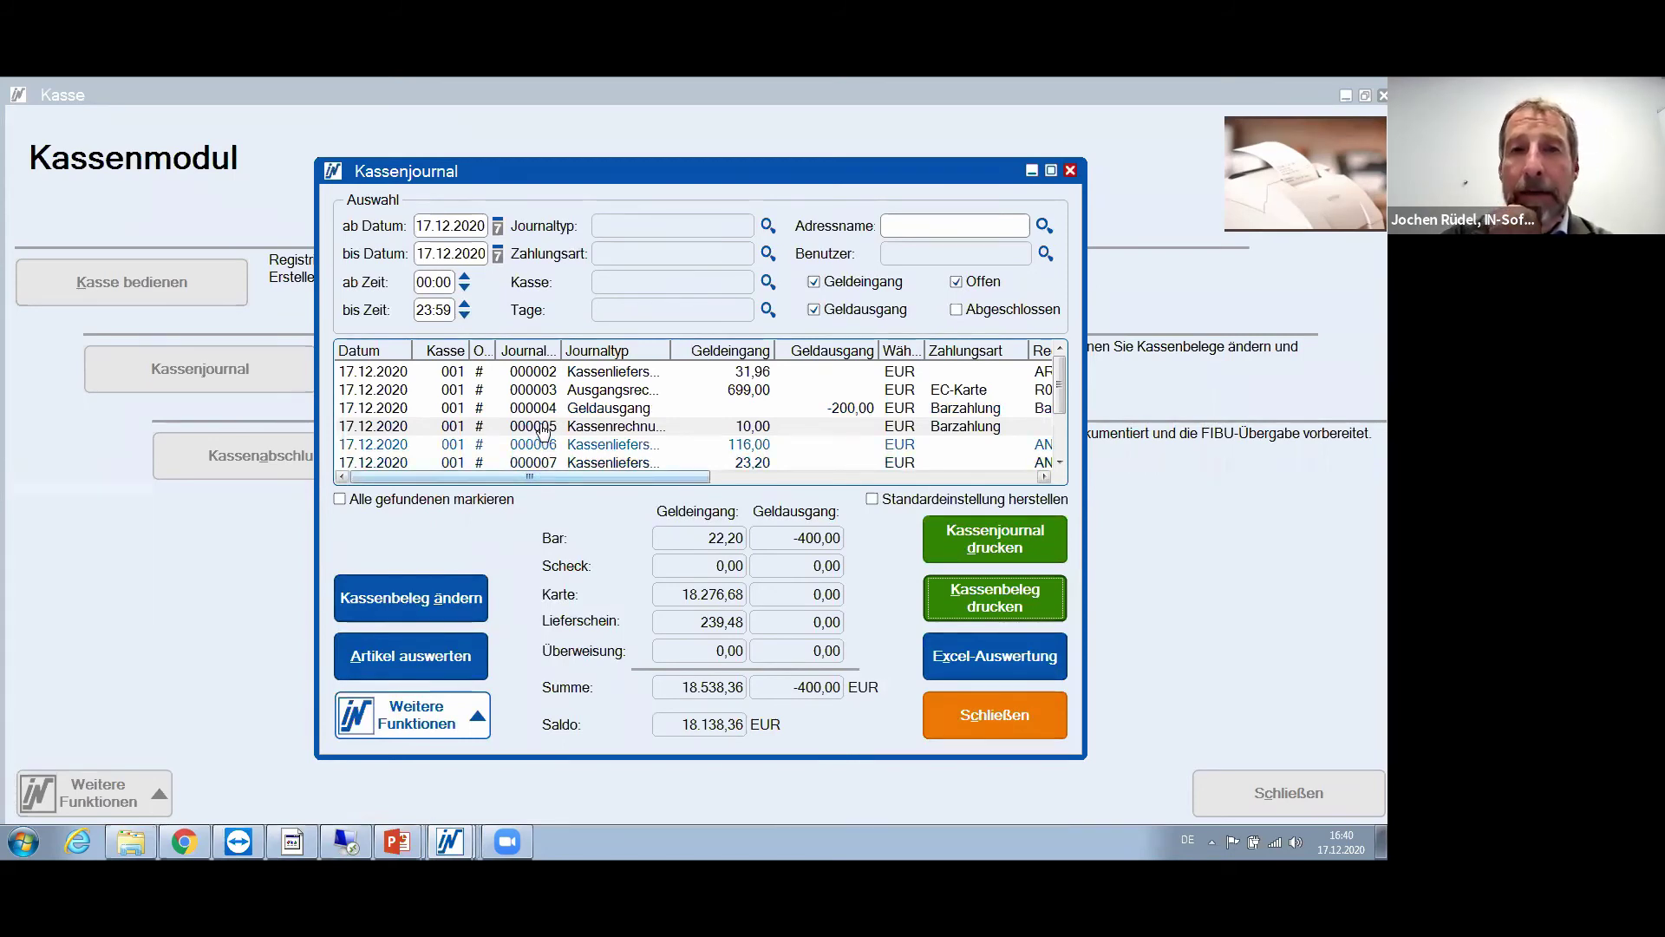
Open journal entry 000005 for changing, acknowledging the legal notices and logging in to Kasse 001 as CHEF
left_click(544, 427)
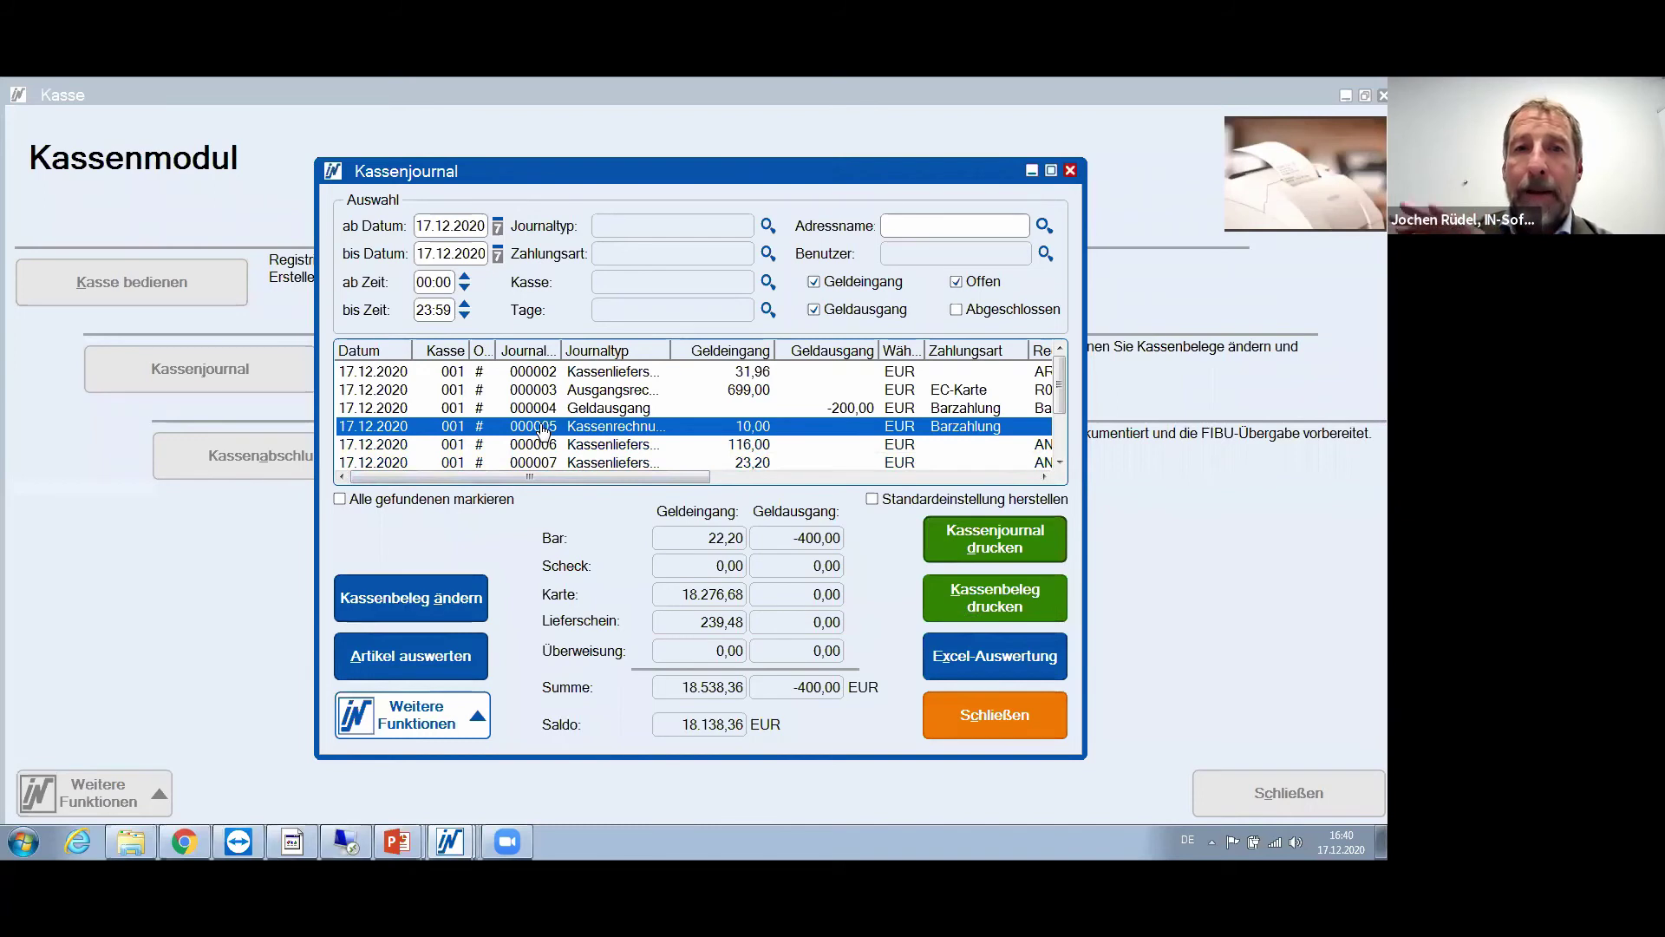
left_click(413, 601)
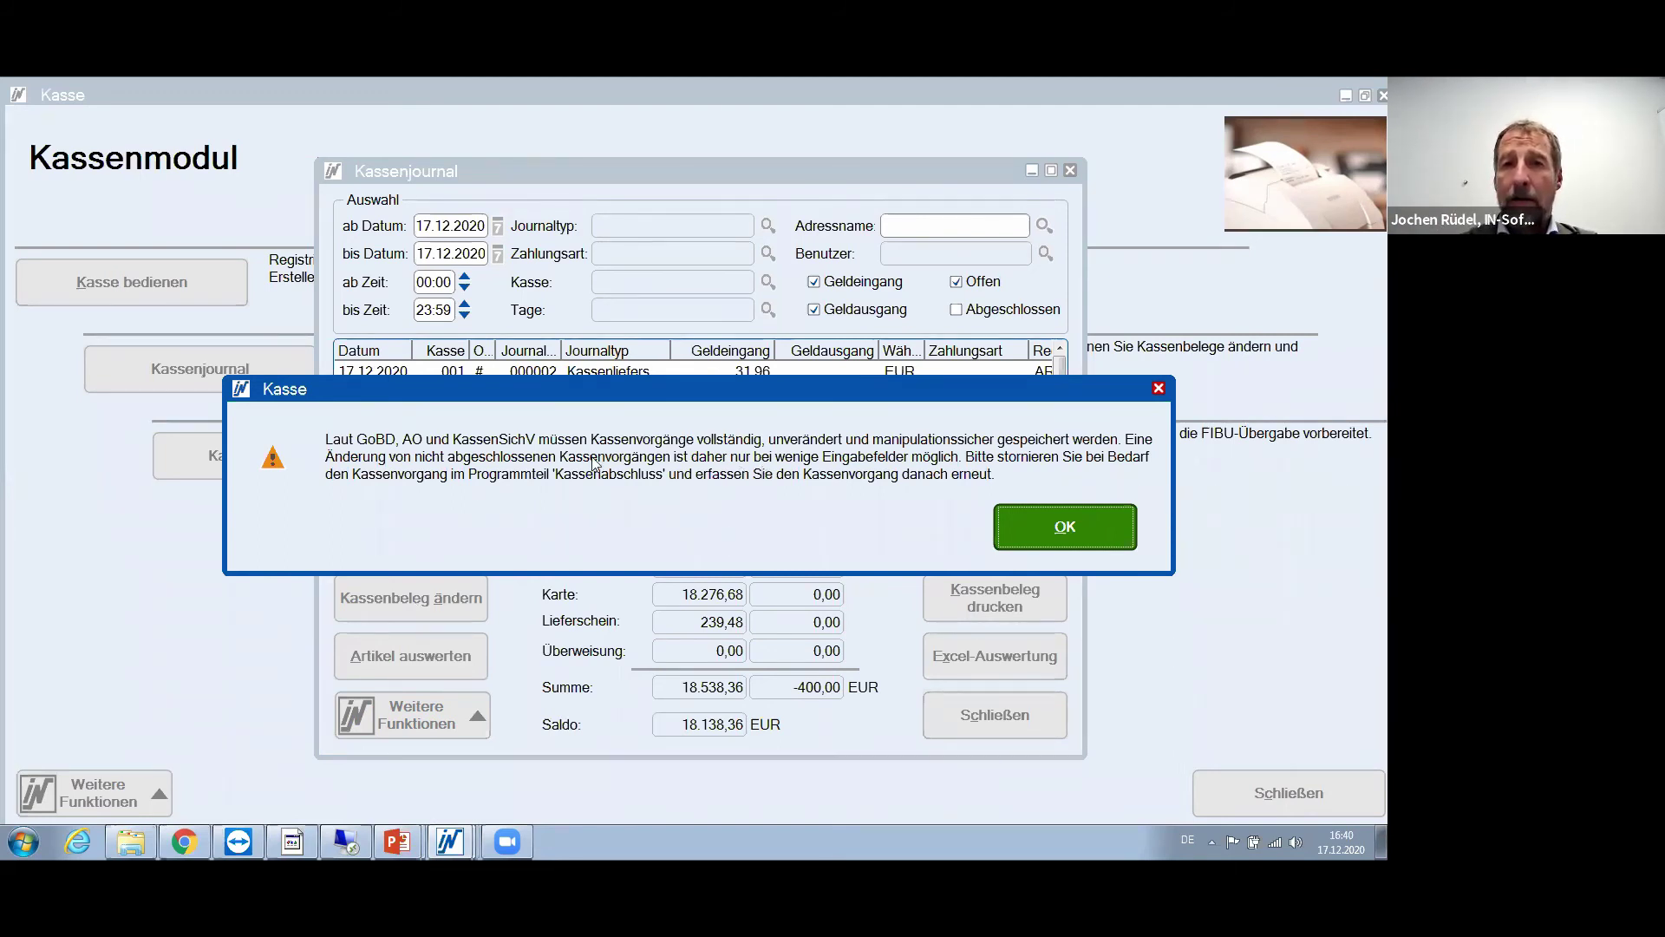
left_click(1042, 527)
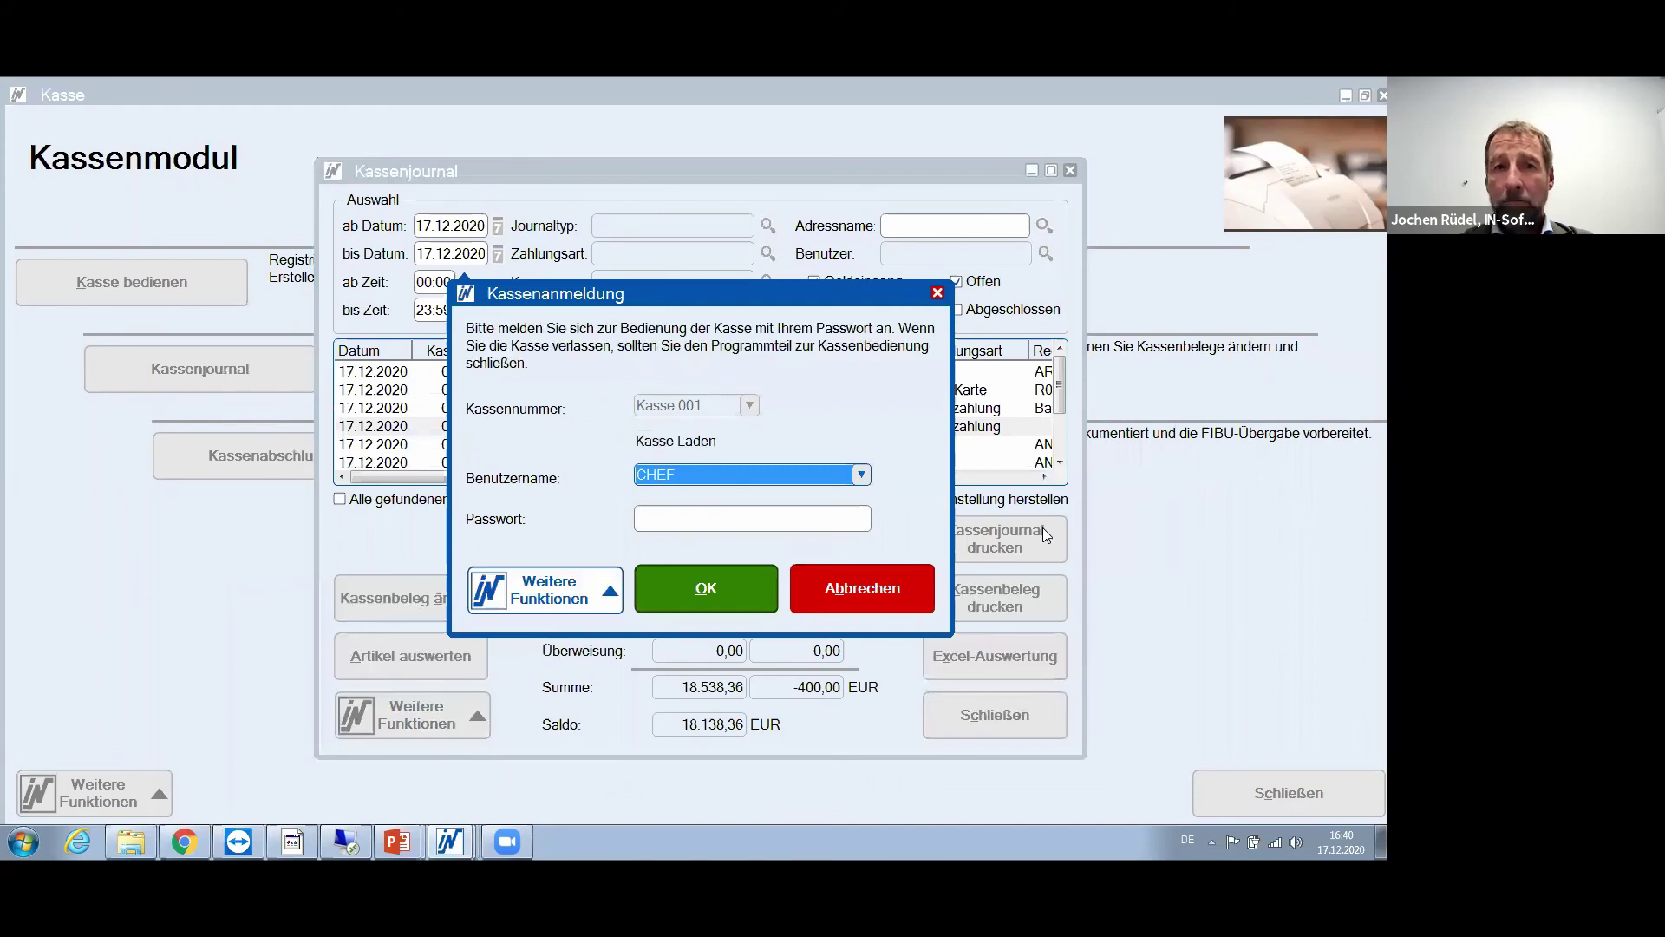
left_click(727, 587)
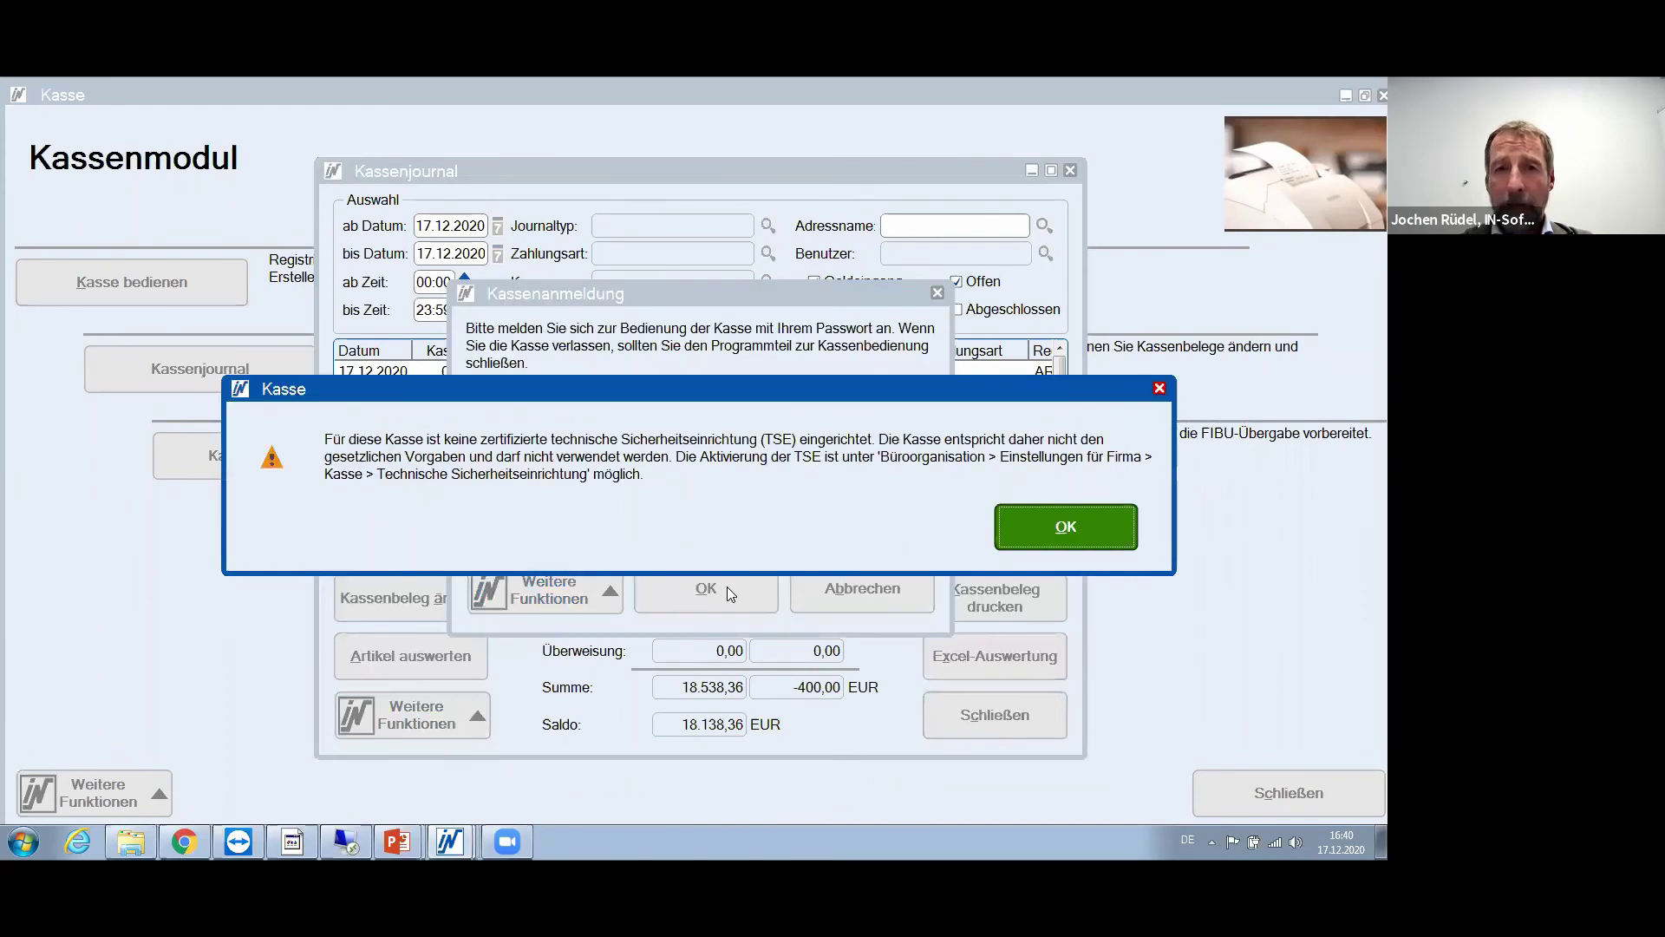
left_click(1046, 528)
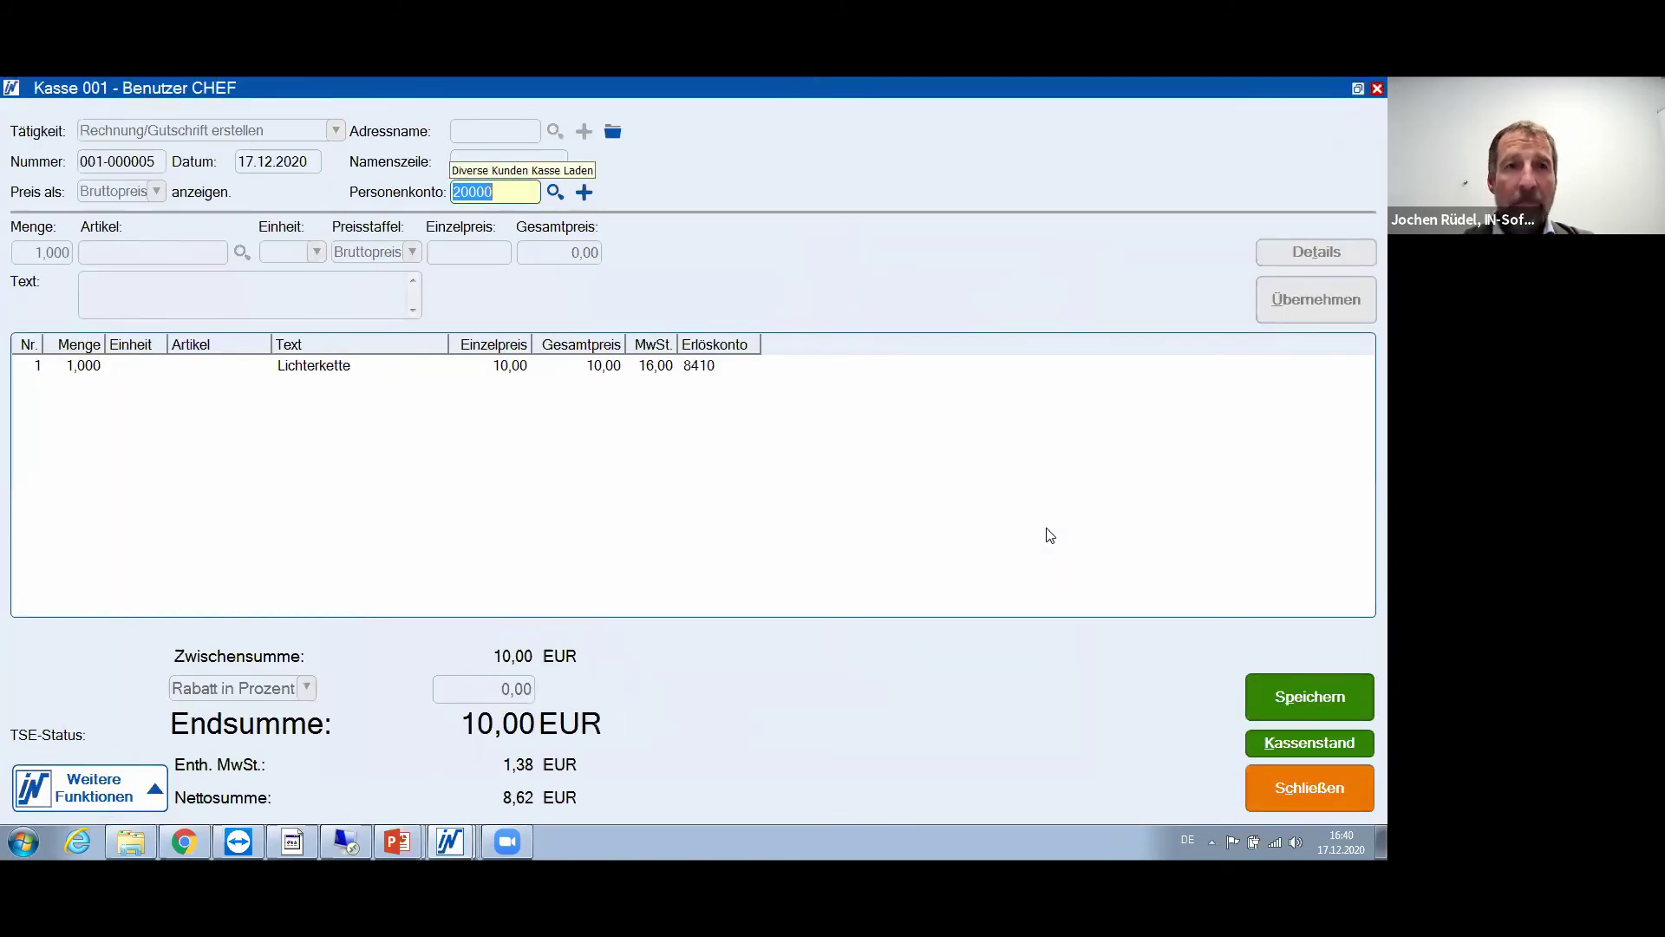